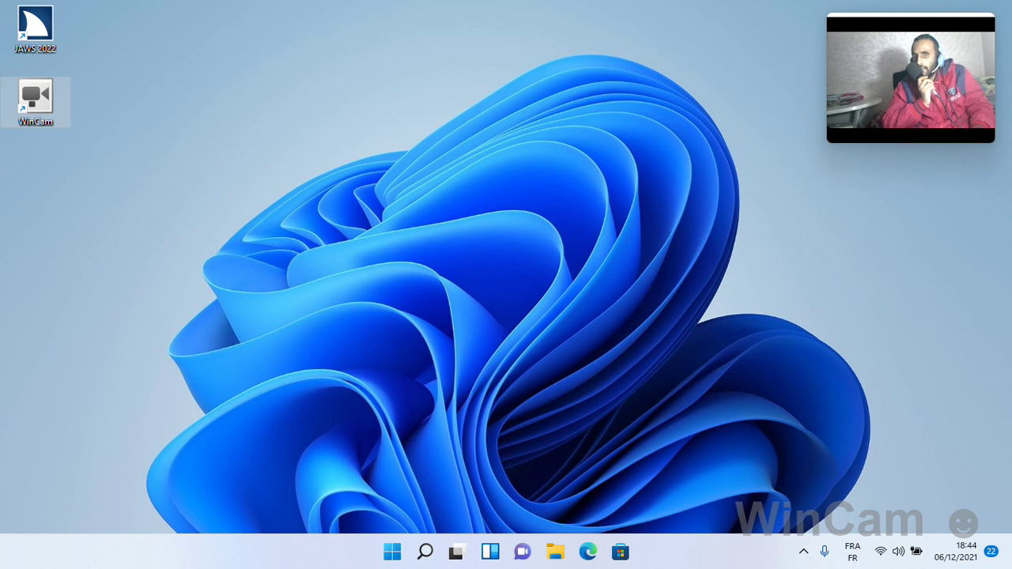
Look over the Start menu, the Ce PC window and the shortcuts on the desktop.
key("super")
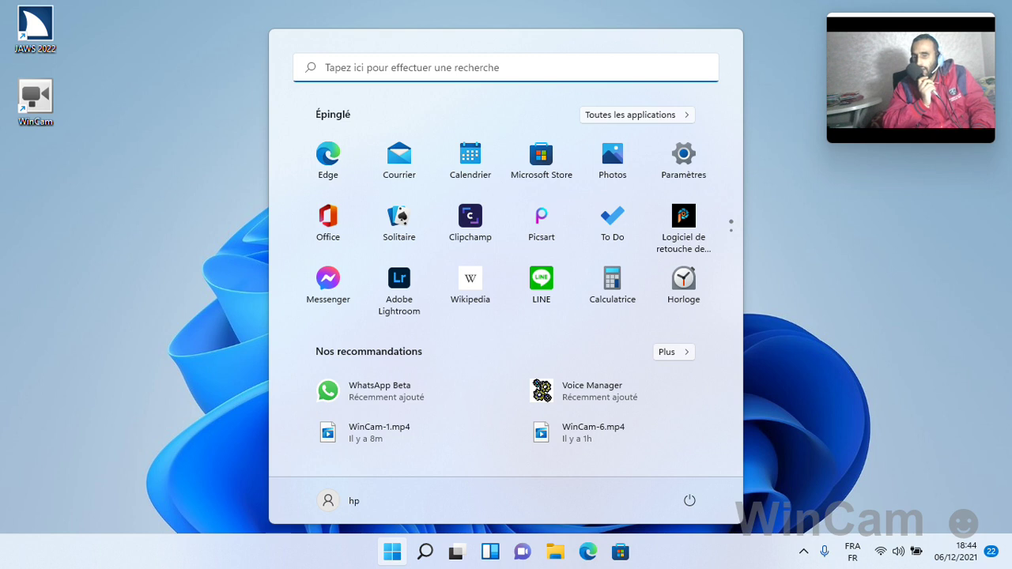
key("Escape")
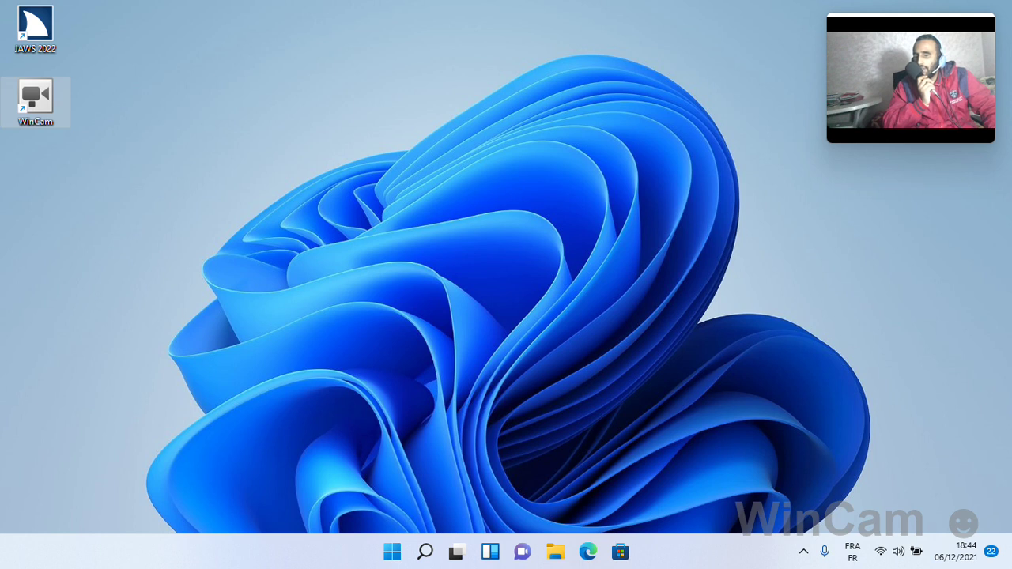
key("super+e")
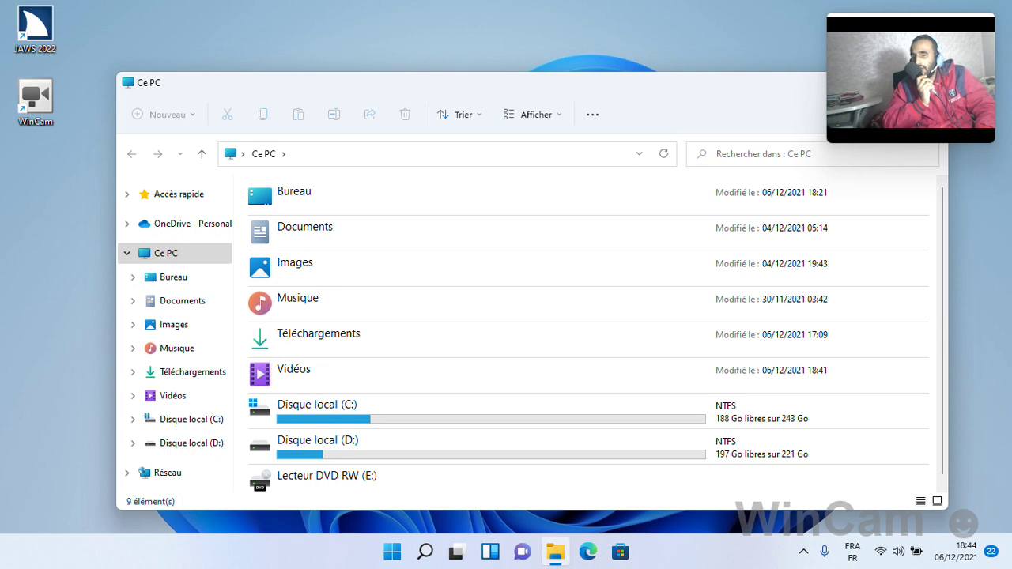
key("super+d")
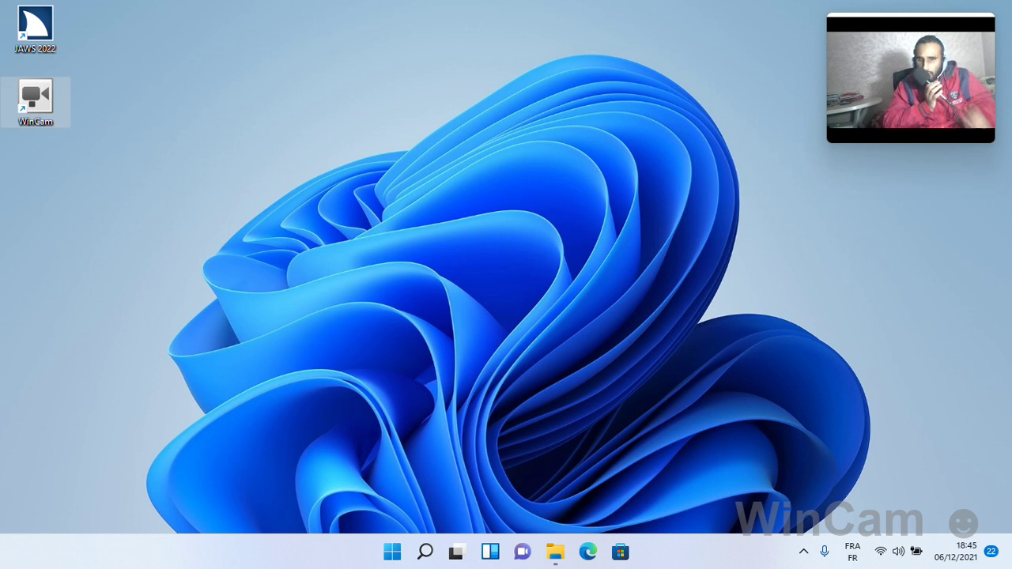
key("Tab")
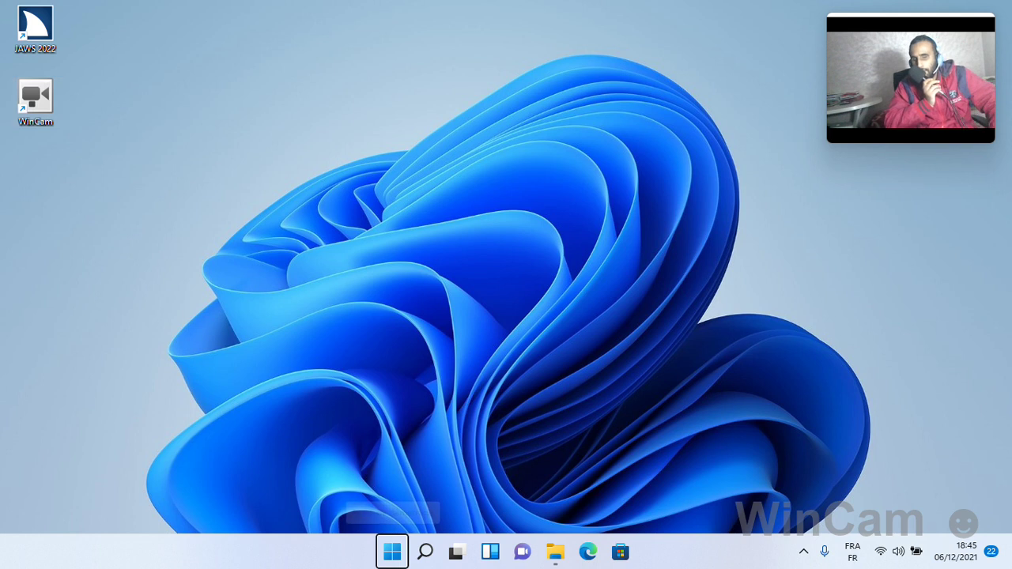
key("shift+Tab")
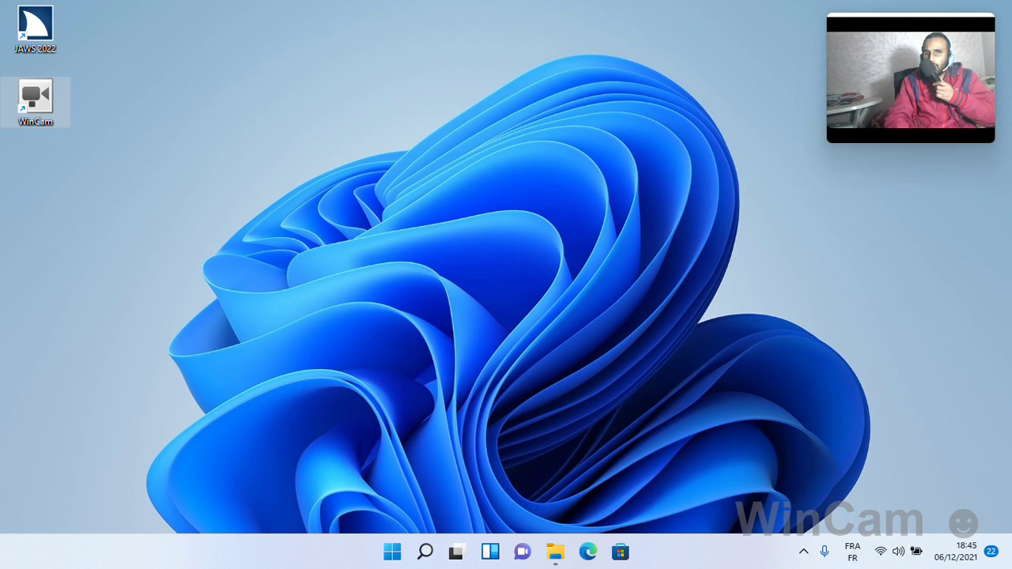
key("Up")
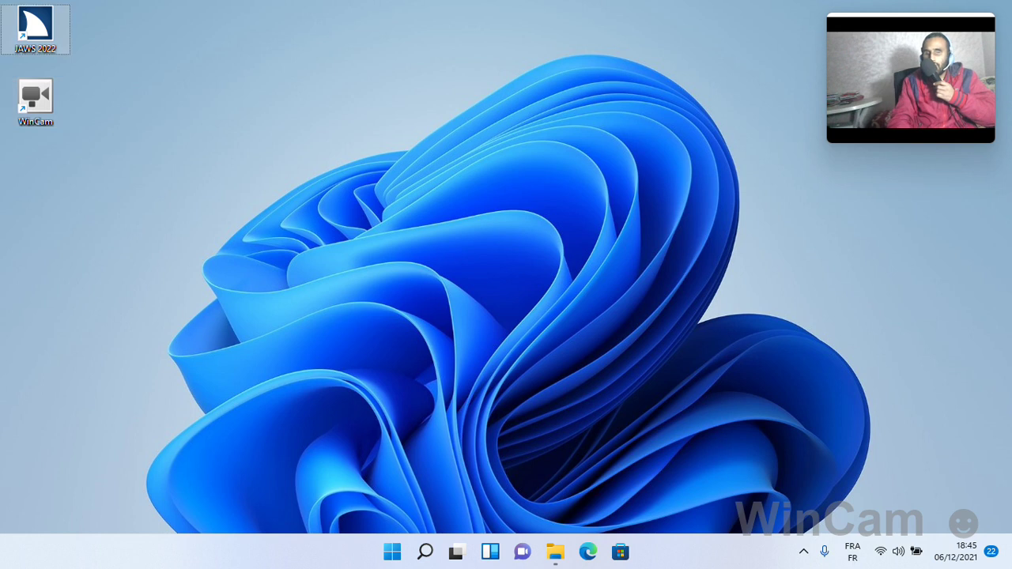
key("Down")
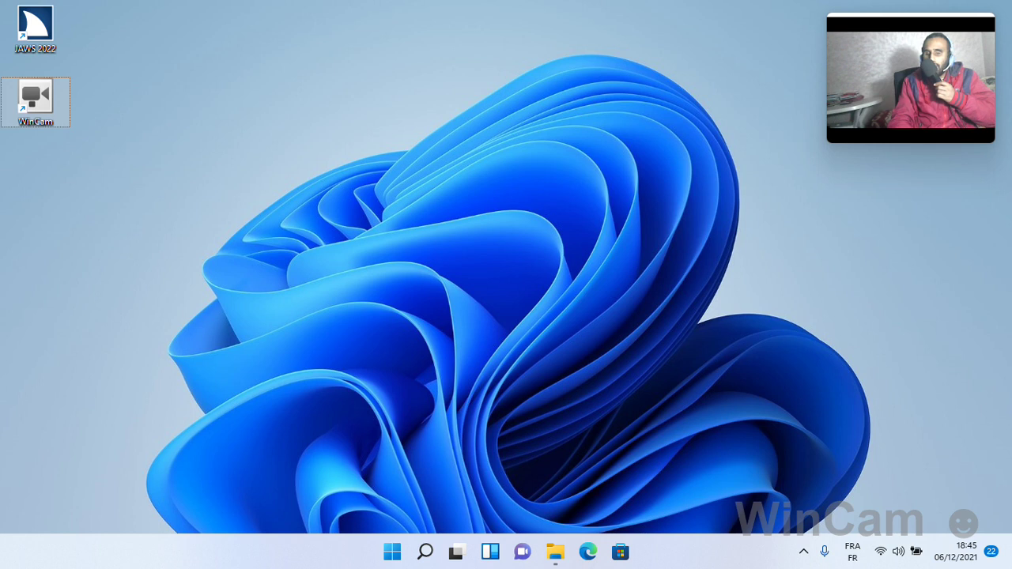
key("Up")
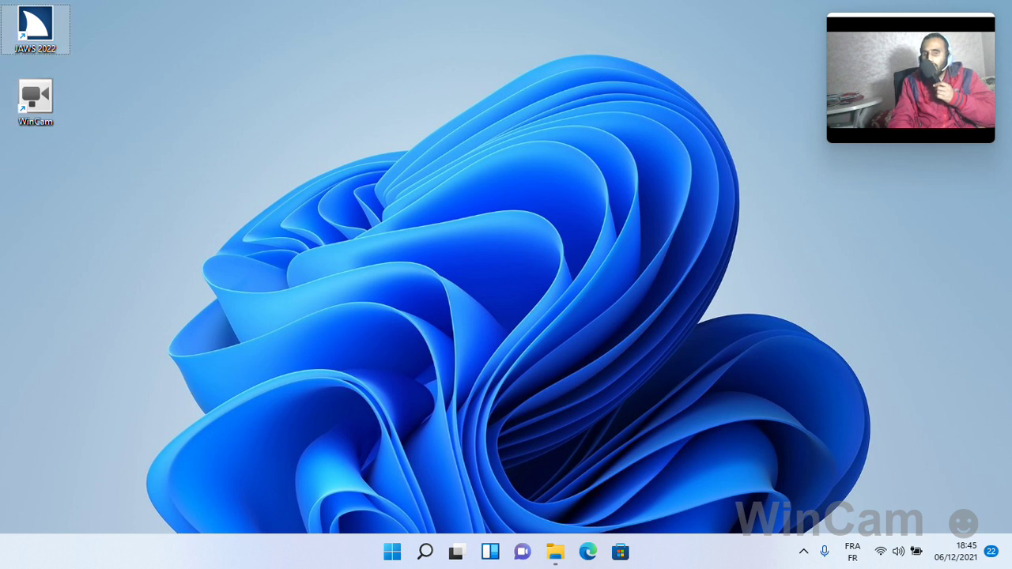
key("Down")
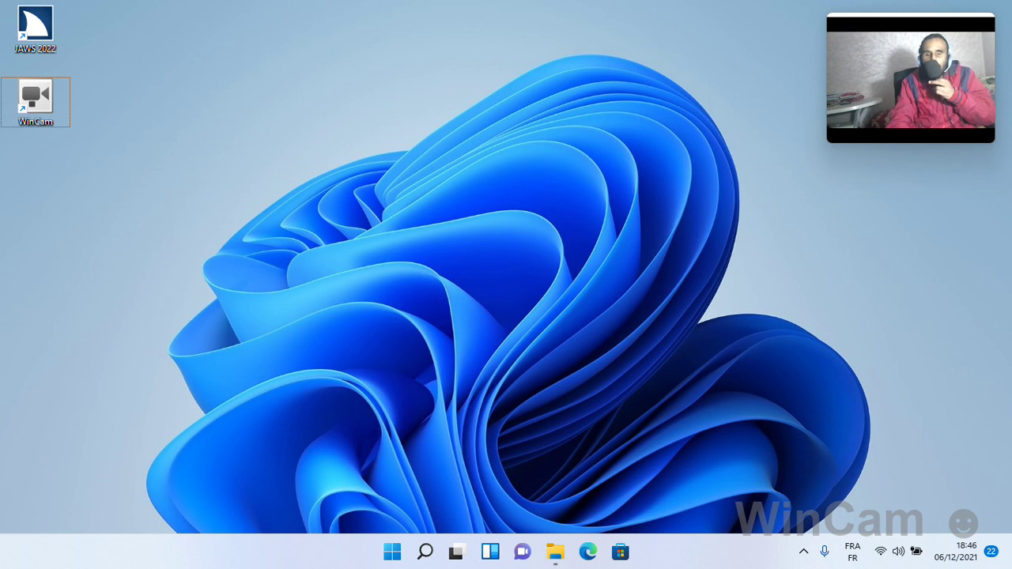
Open the Personnalisation settings for the desktop.
key("shift+F10")
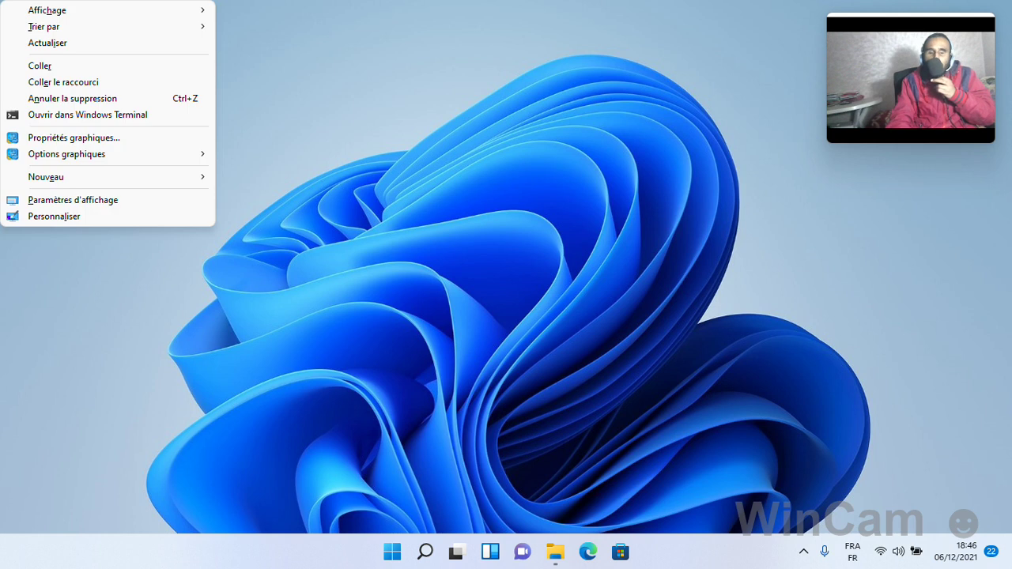
key("Up")
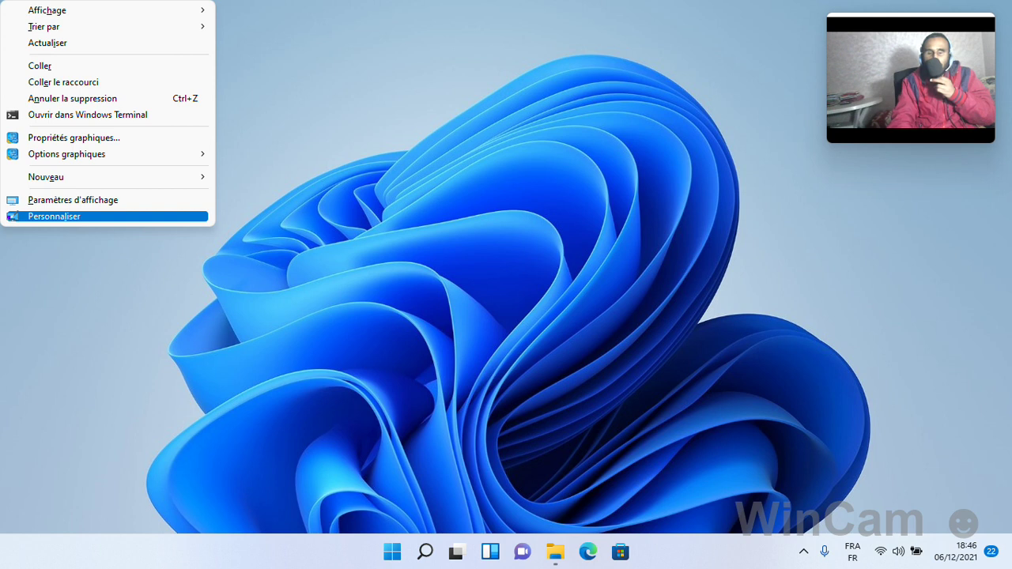
key("Return")
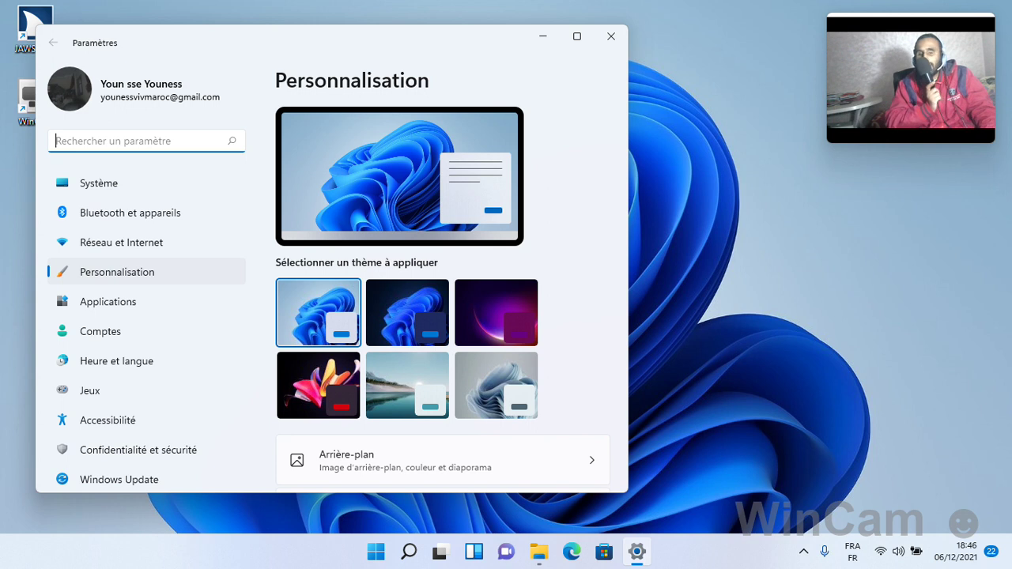
Open the Thèmes page within the Personnalisation settings.
key("Tab")
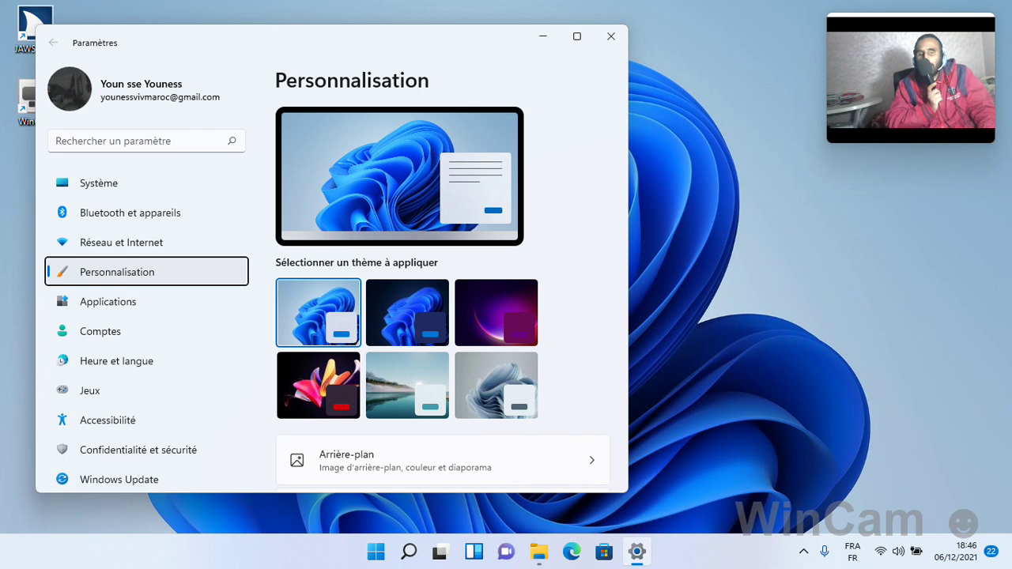
key("Tab")
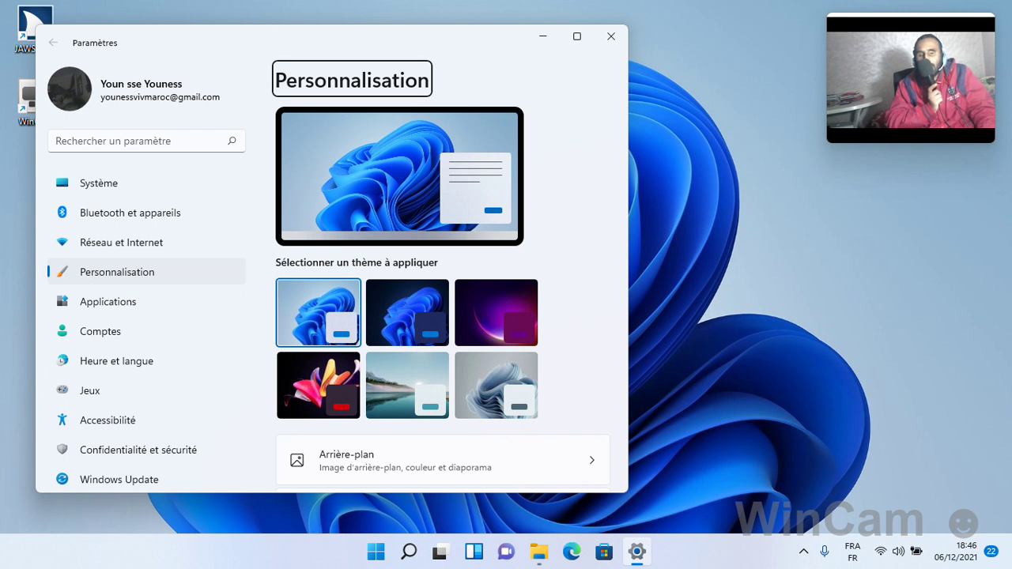
key("Tab")
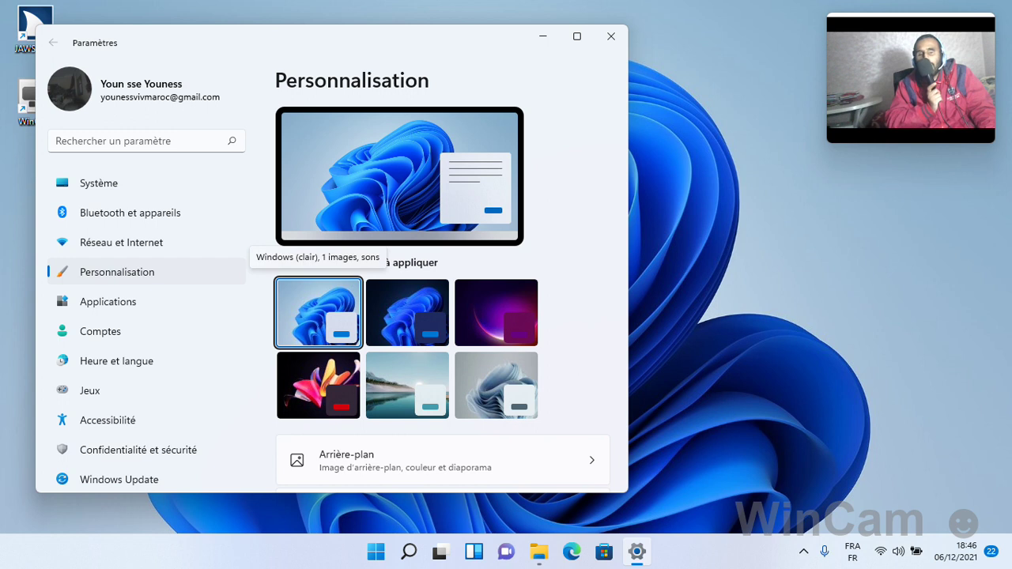
key("Tab")
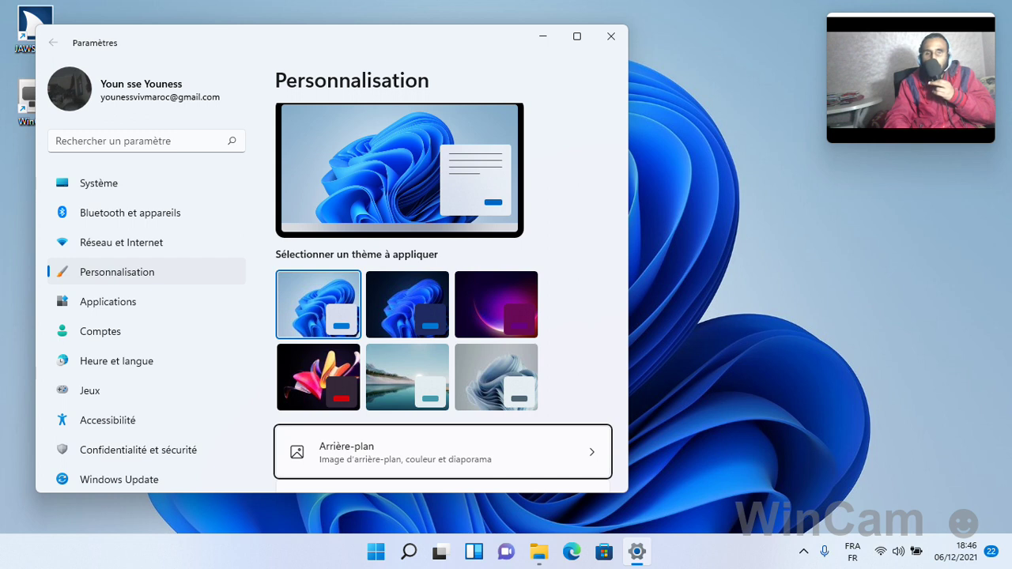
key("Tab")
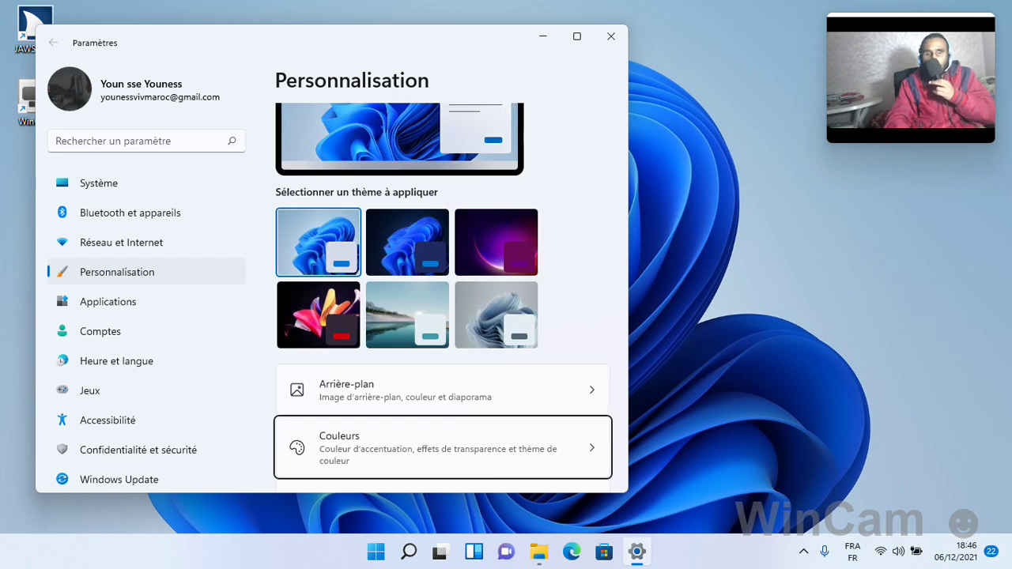
key("Tab")
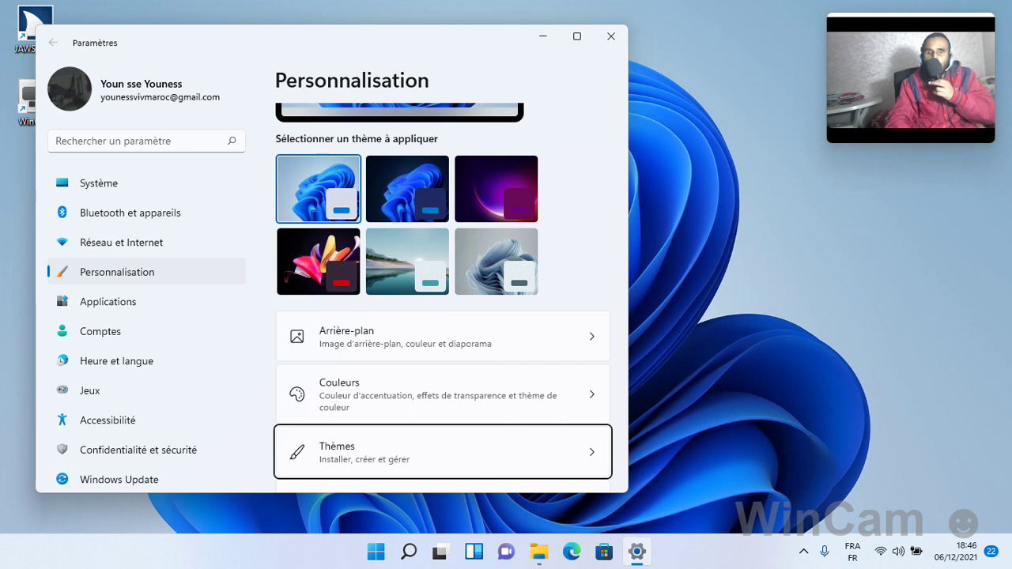
key("Return")
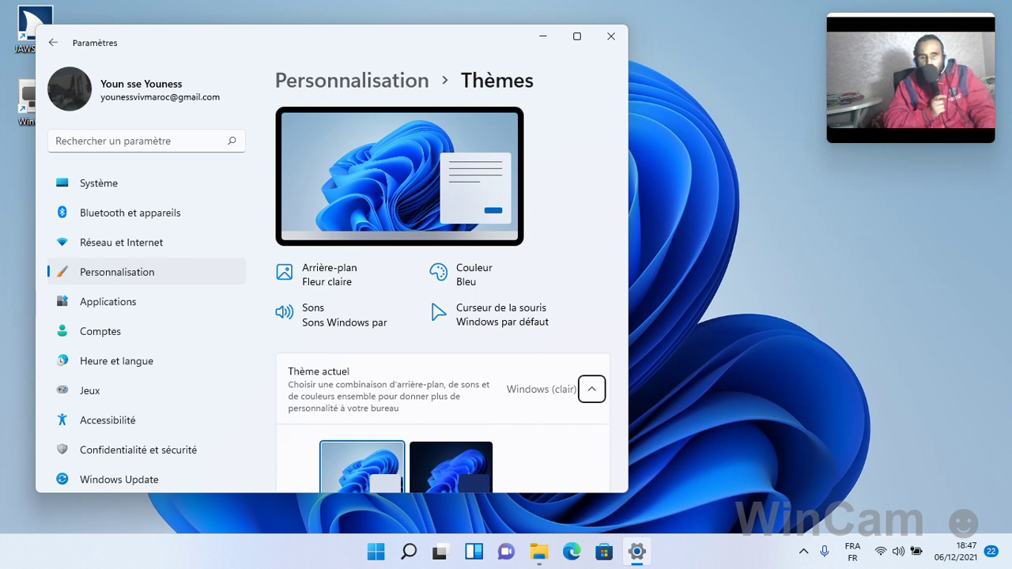
Open the desktop icon settings (Paramètres des icônes du Bureau) from the associated settings of Thèmes.
key("Tab")
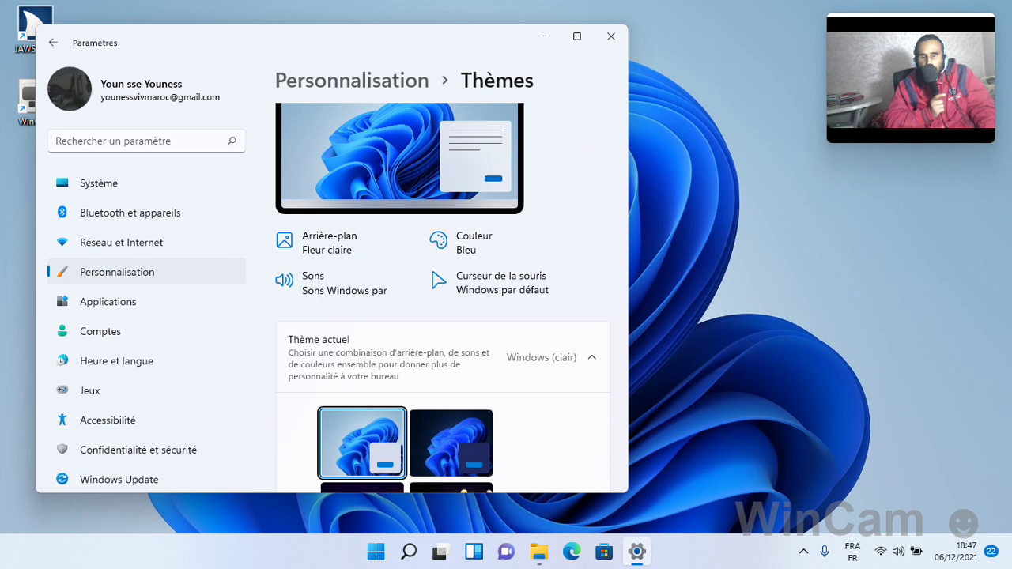
key("Tab")
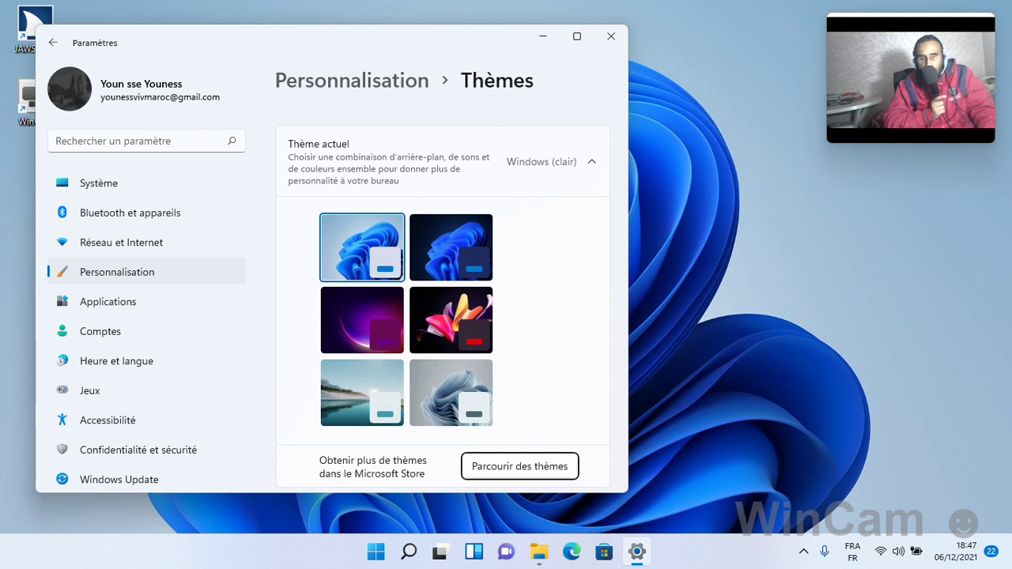
scroll(442, 316, "down", 2)
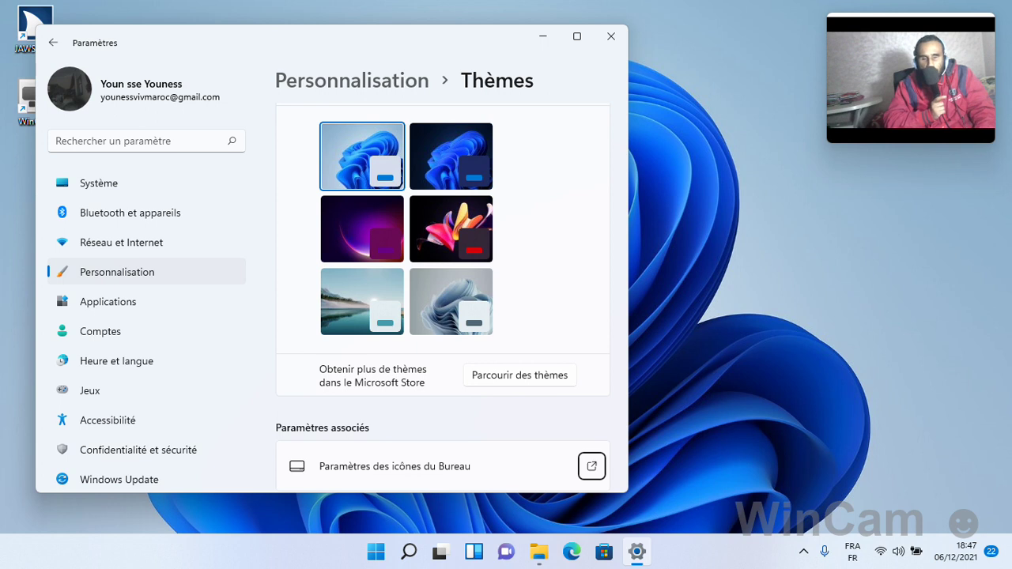
key("Return")
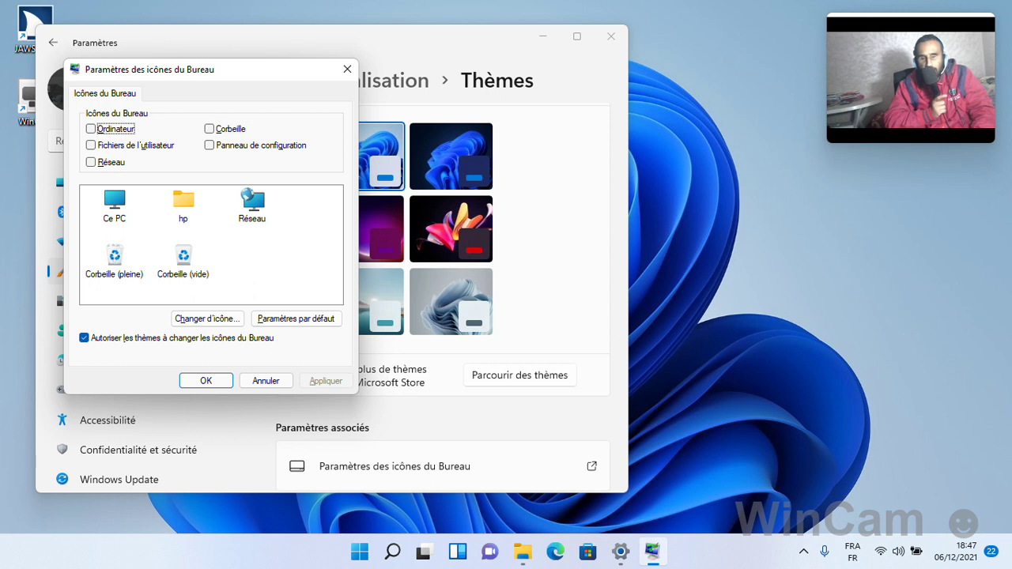
Enable the Ordinateur, Fichiers de l'utilisateur, Réseau, Corbeille and Panneau de configuration icons for the desktop.
key("space")
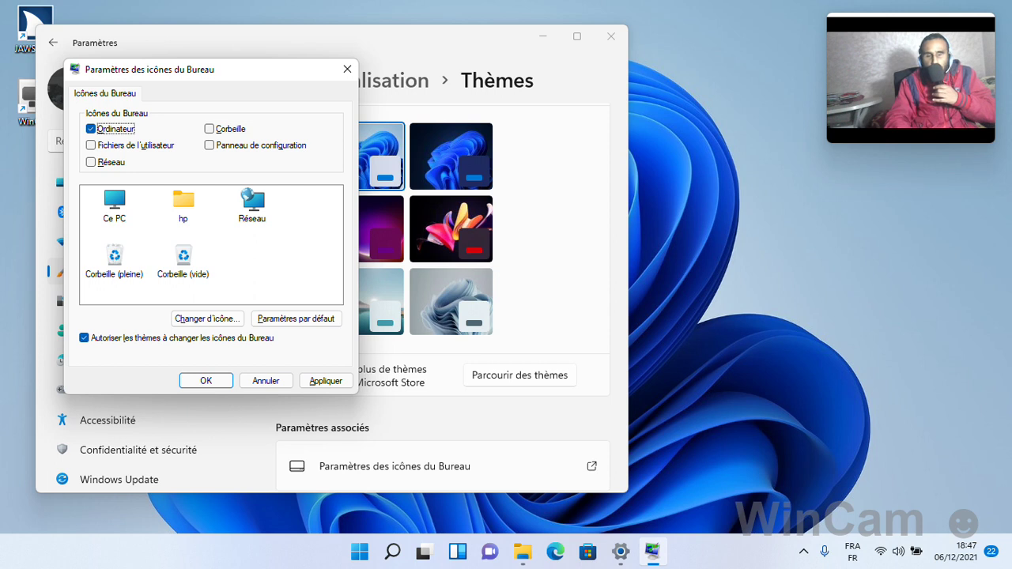
key("Tab")
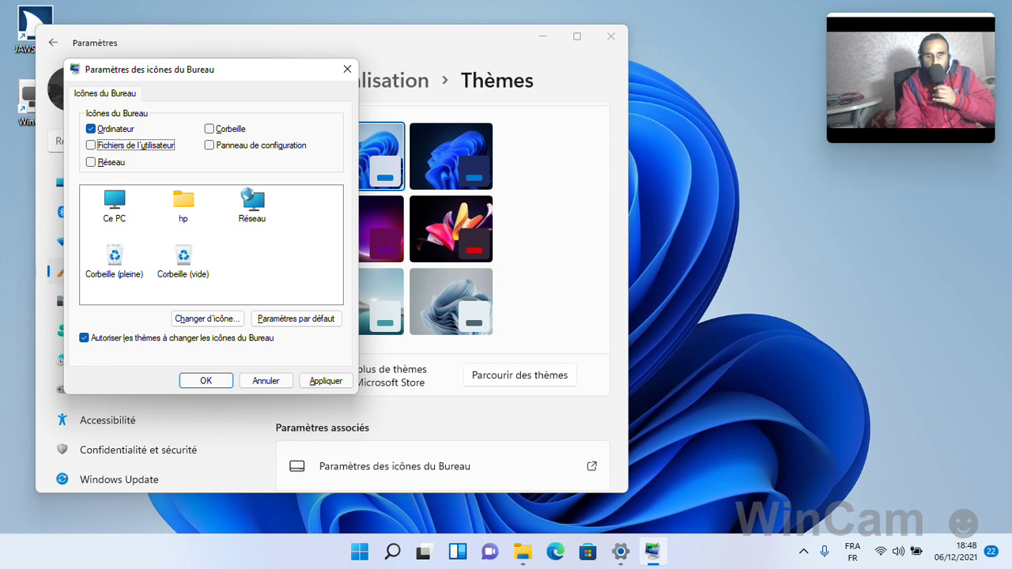
key("space")
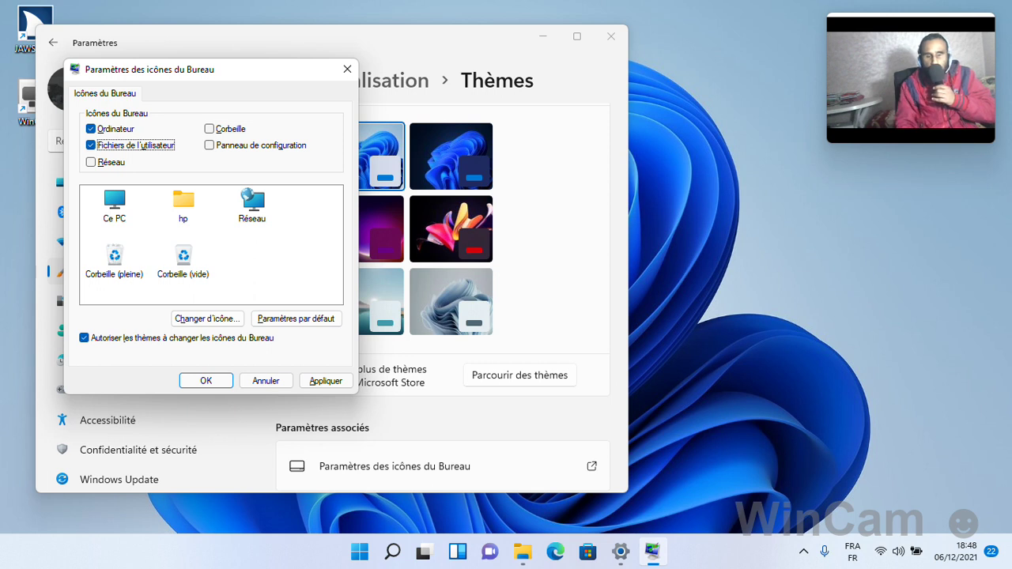
key("Tab")
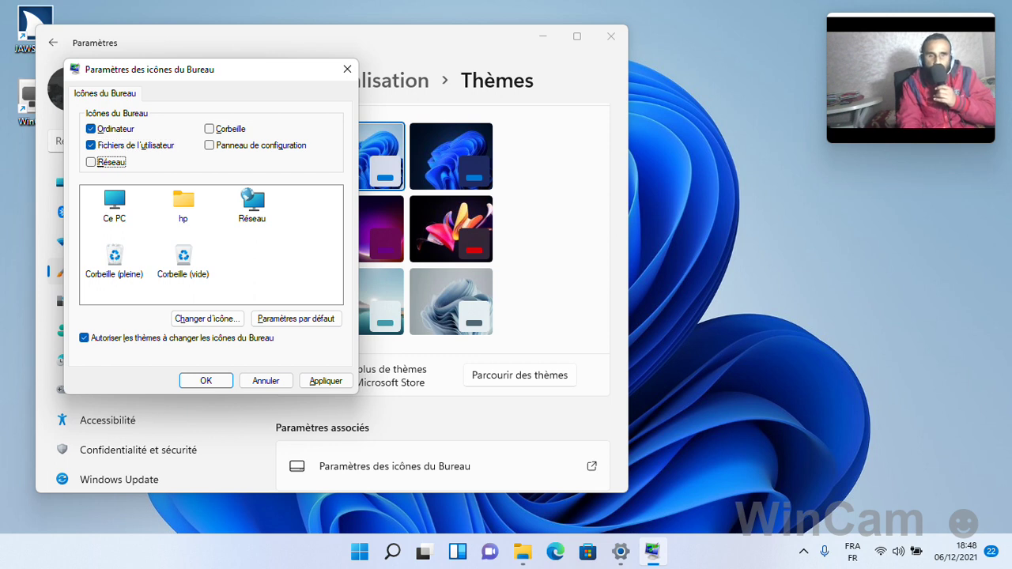
key("space")
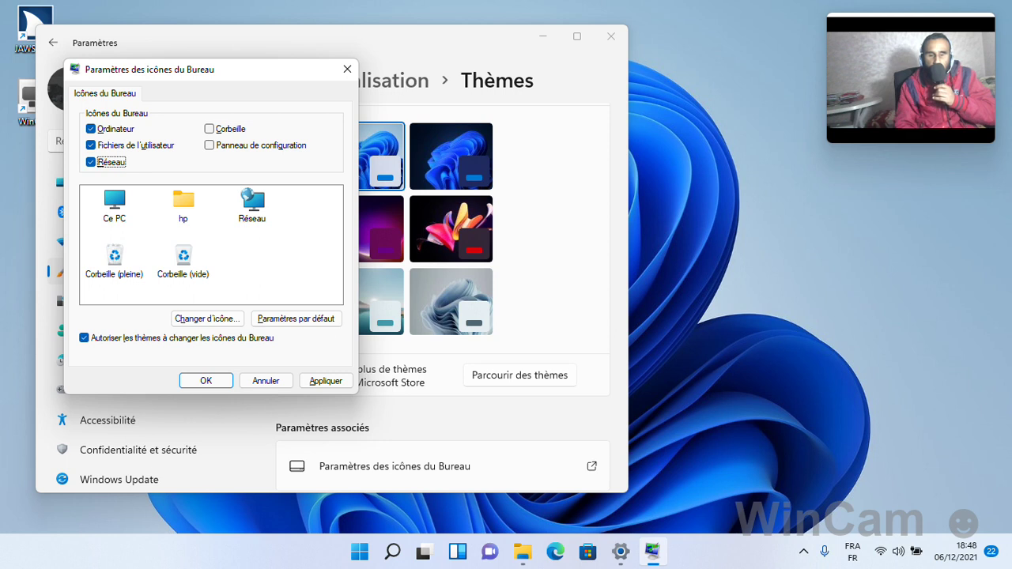
key("Tab")
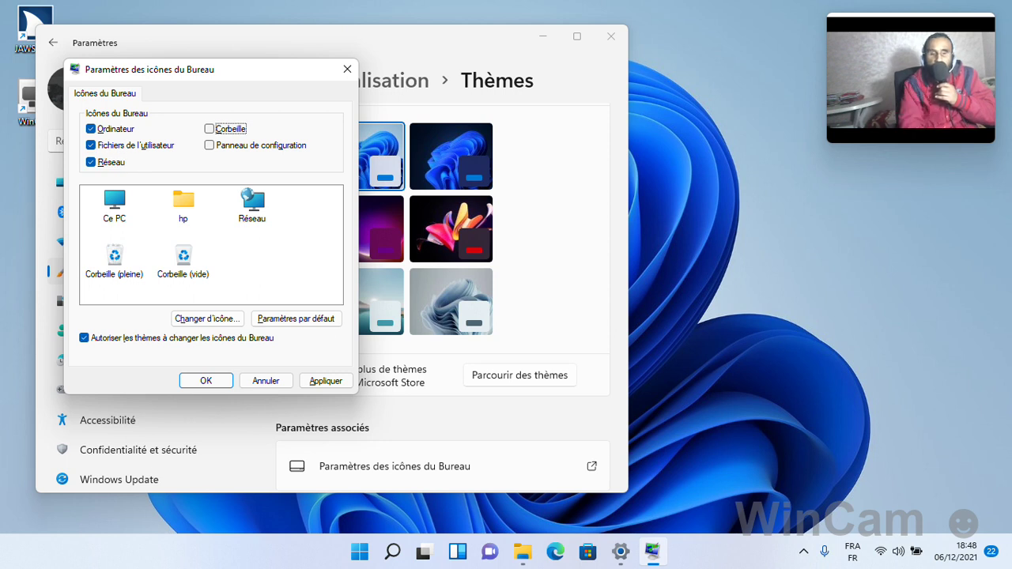
key("space")
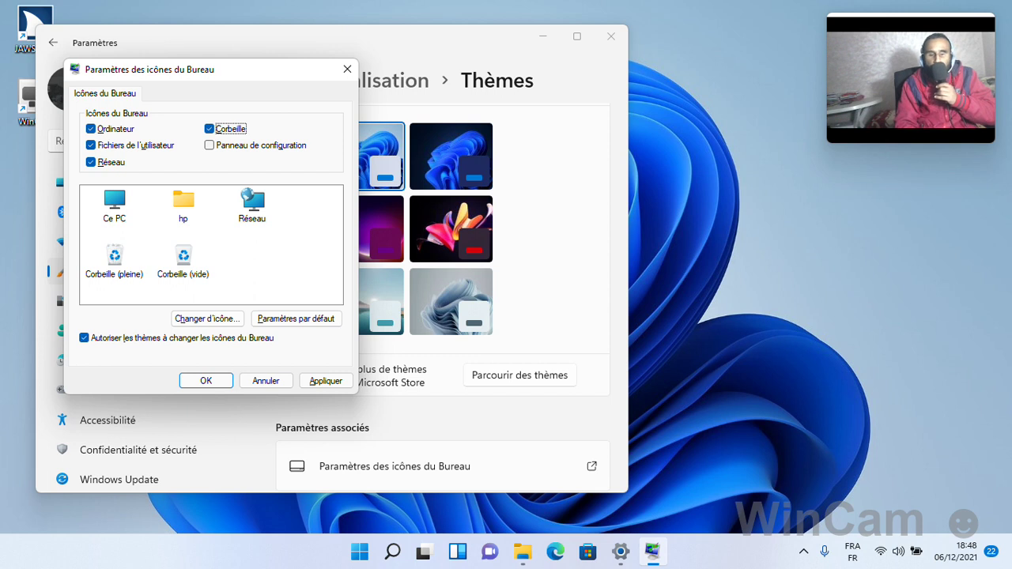
key("Tab")
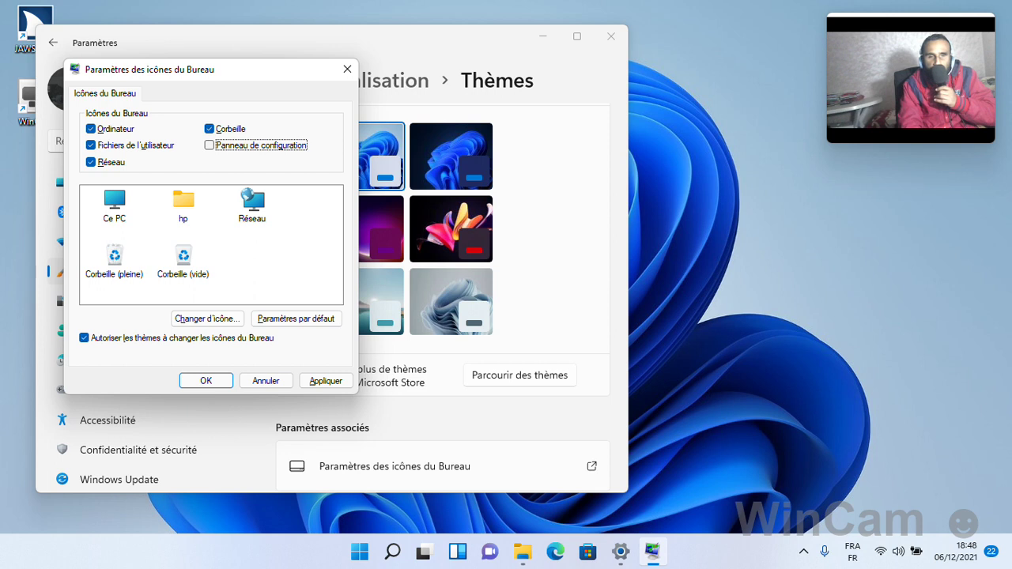
key("space")
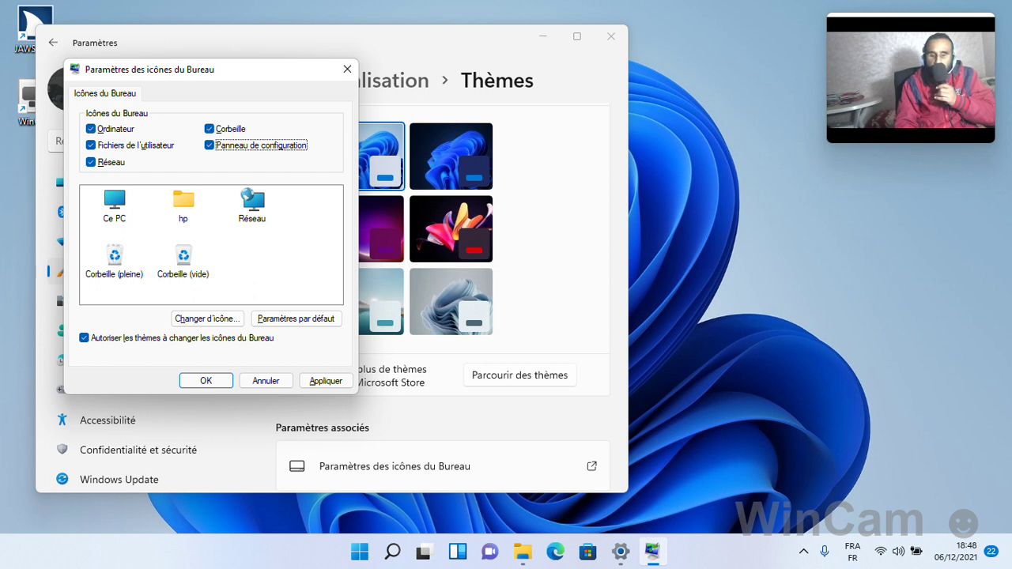
Confirm the desktop icon selection and close the Paramètres window to return to the desktop.
key("Down")
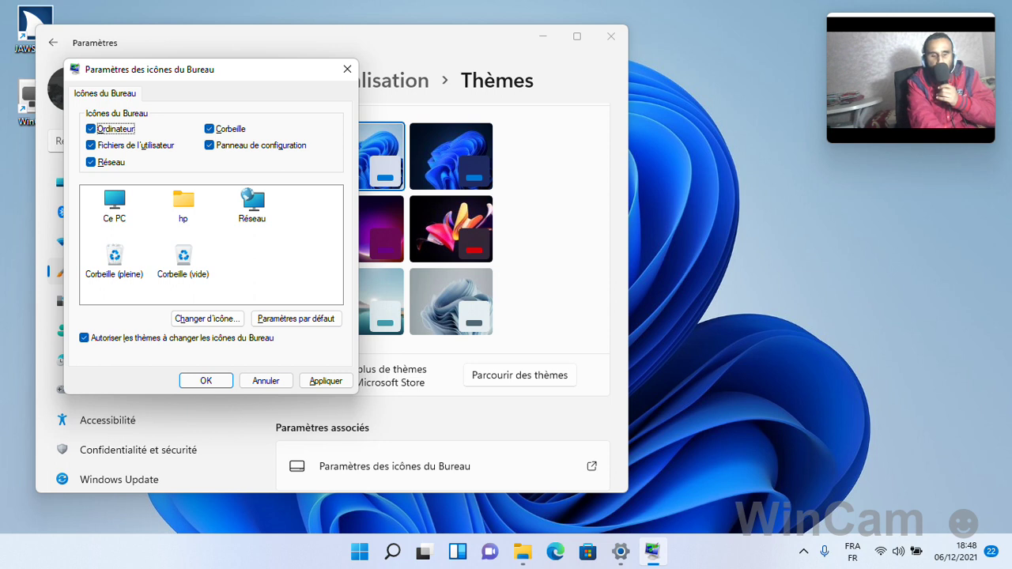
key("Tab")
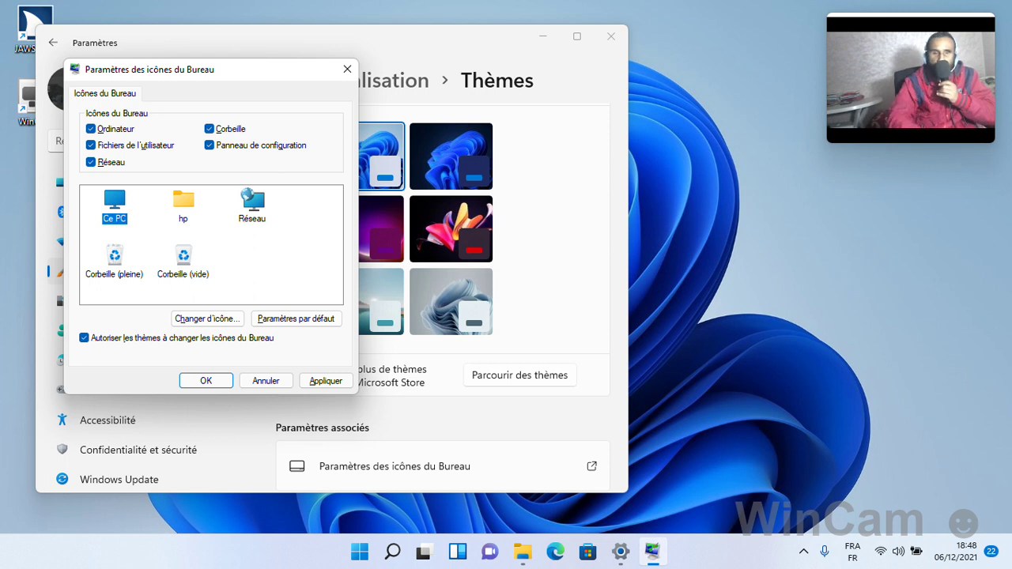
key("Tab")
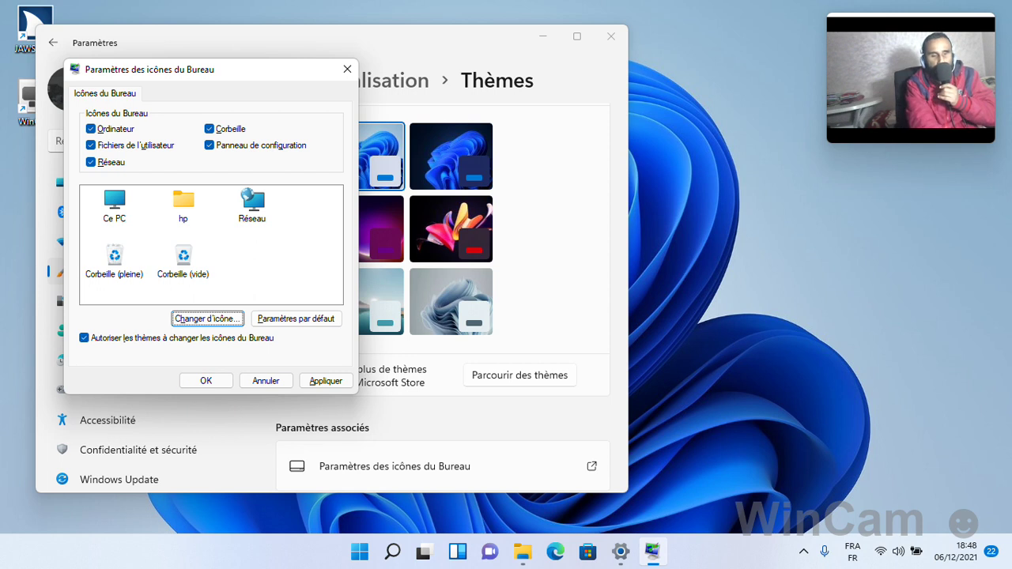
key("Tab")
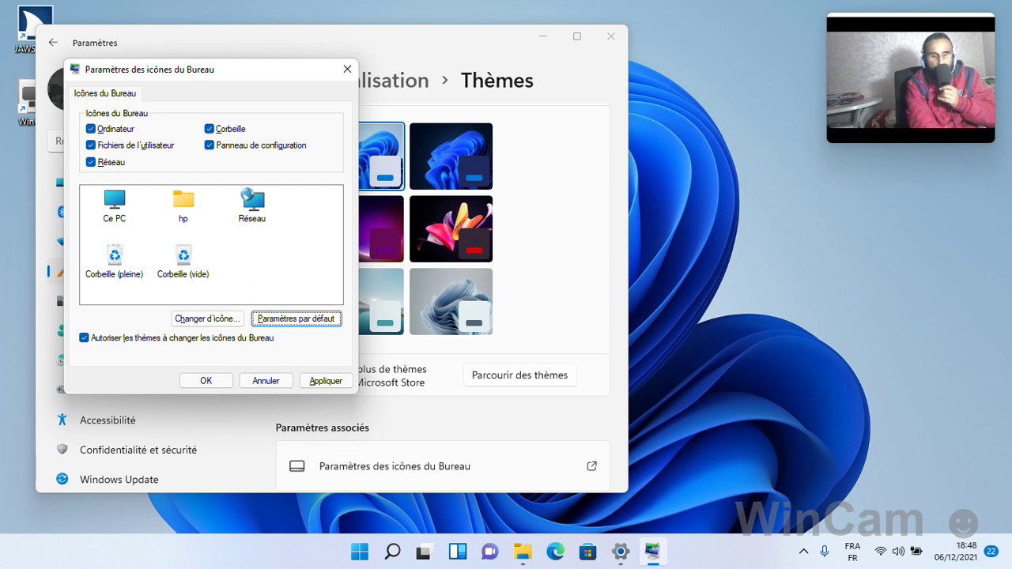
key("Tab")
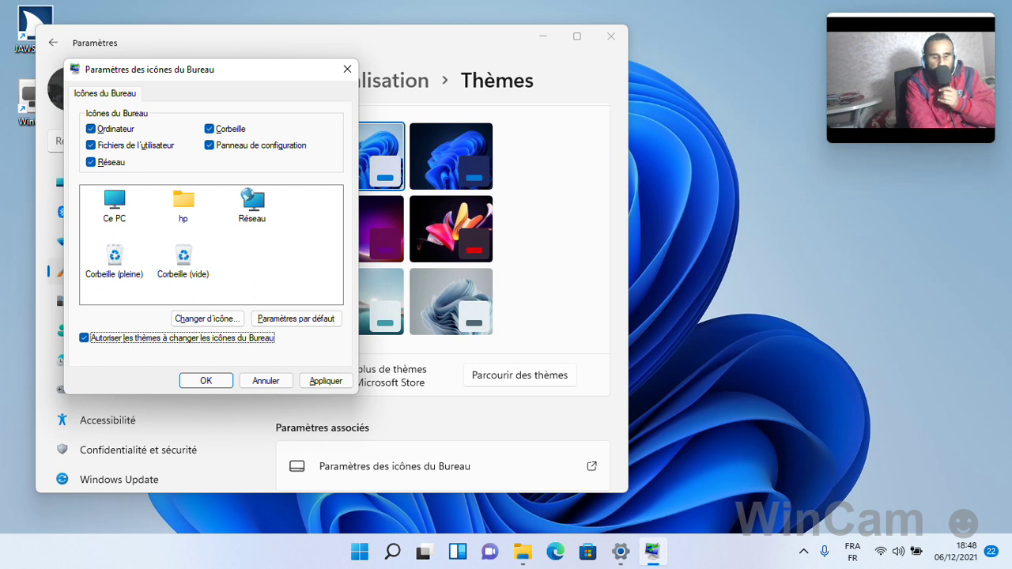
key("Tab")
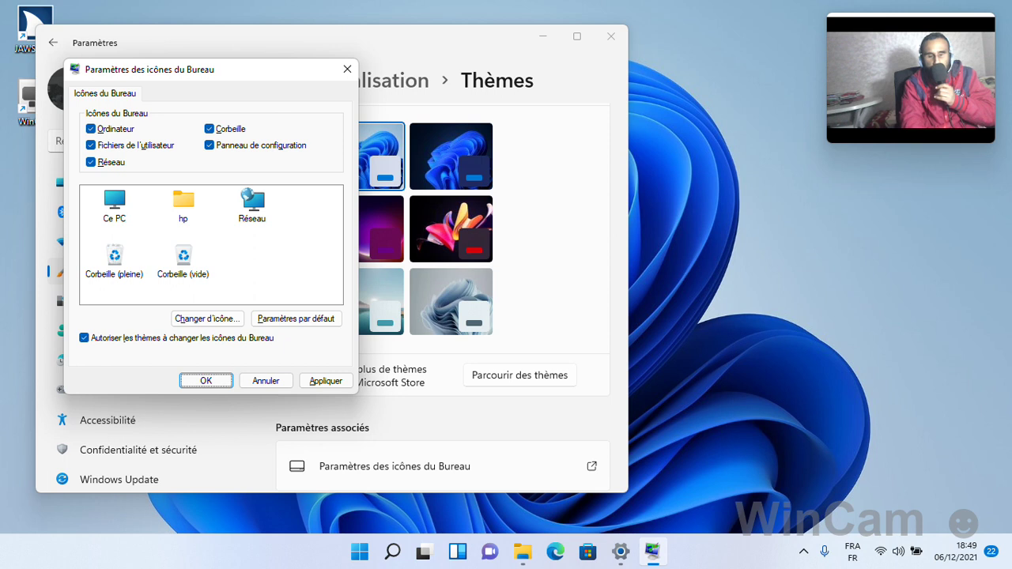
key("Return")
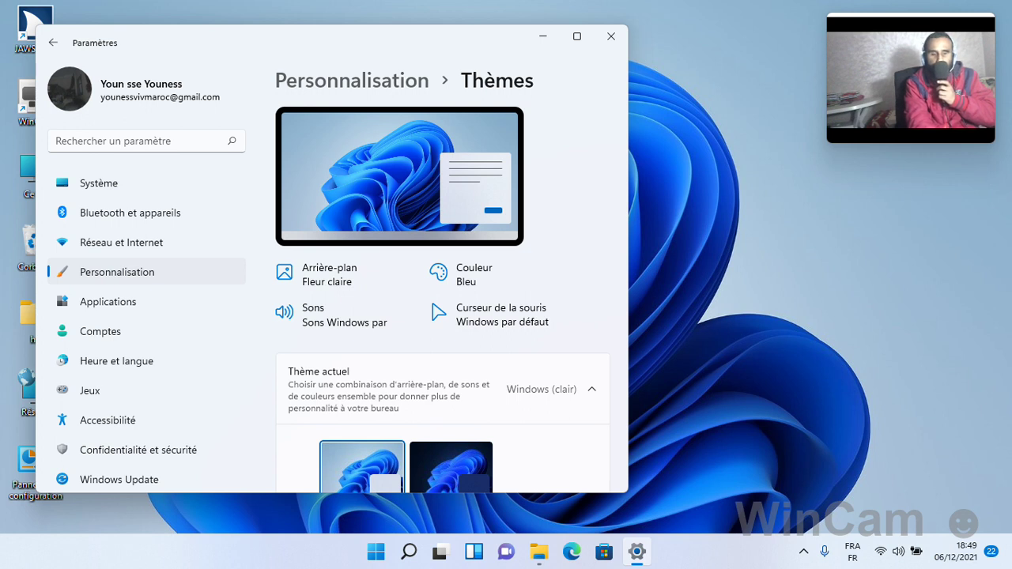
key("alt+F4")
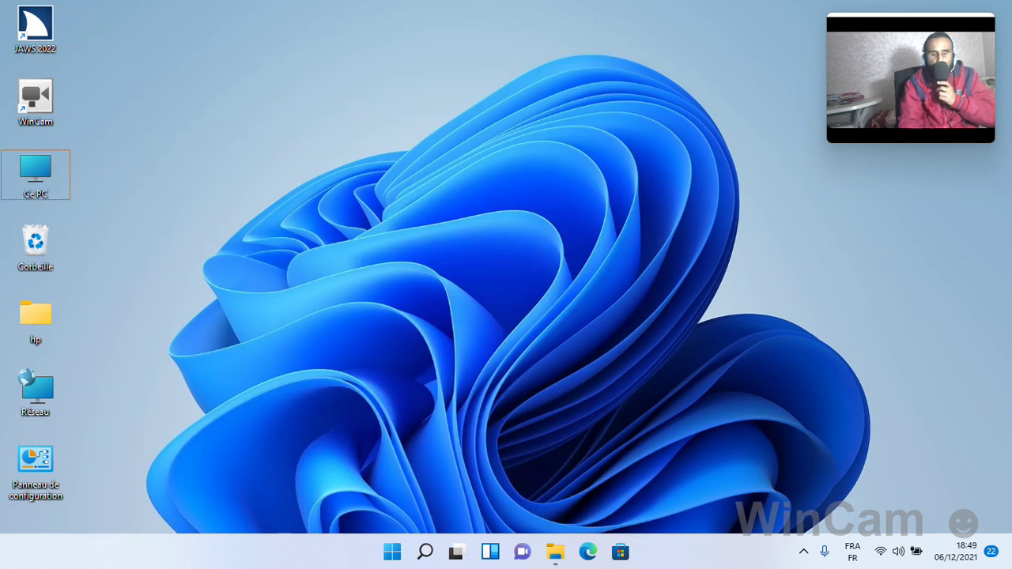
Go through the desktop icons one by one, from JAWS 2022 and Ce PC down to Panneau de configuration and Réseau.
key("Up")
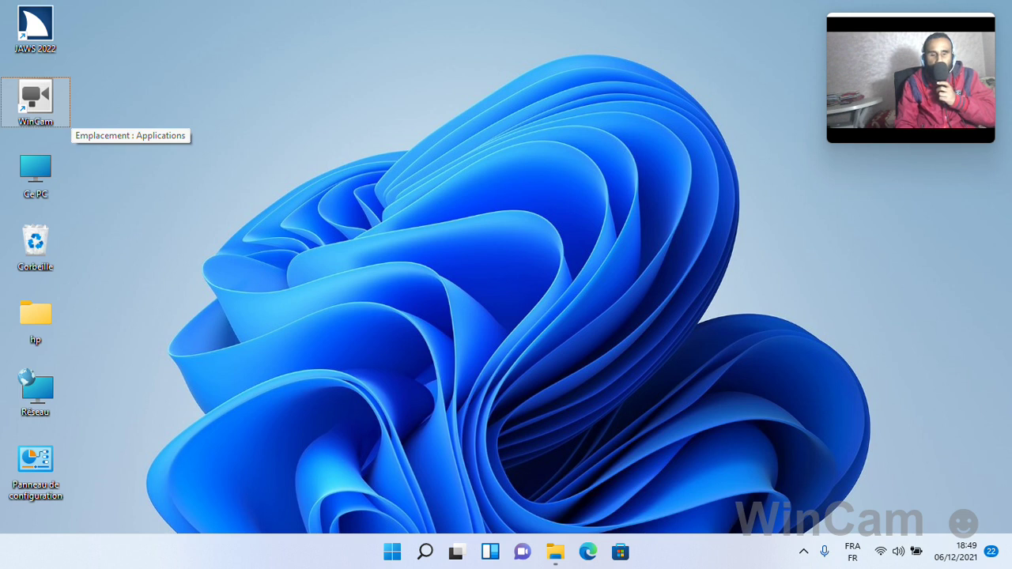
key("Up")
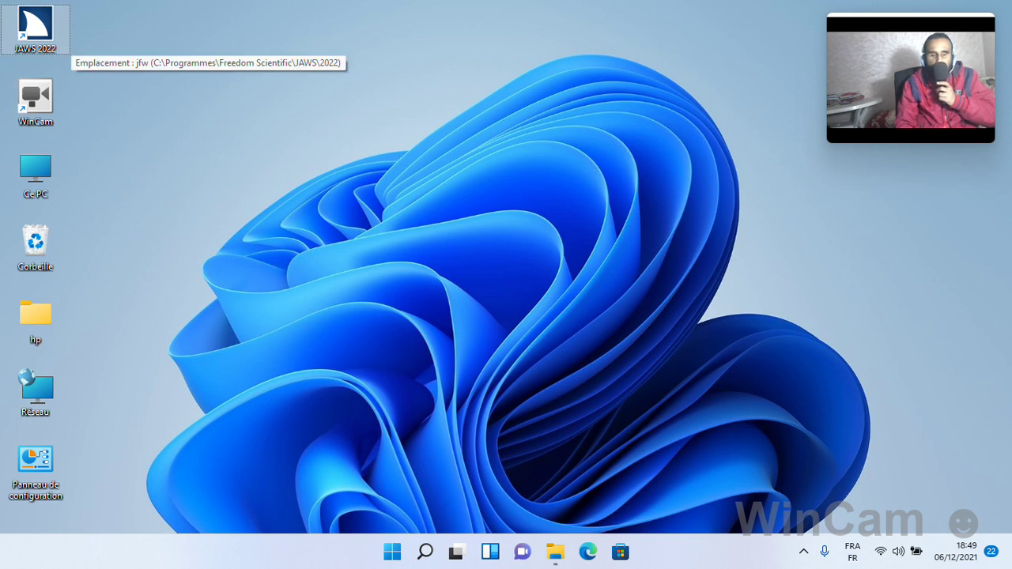
key("c")
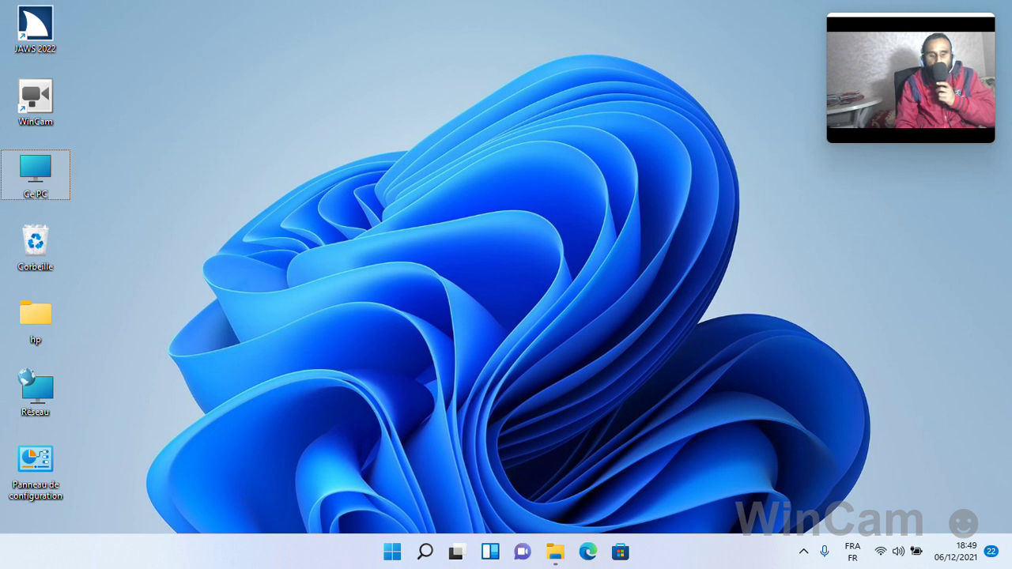
key("Down")
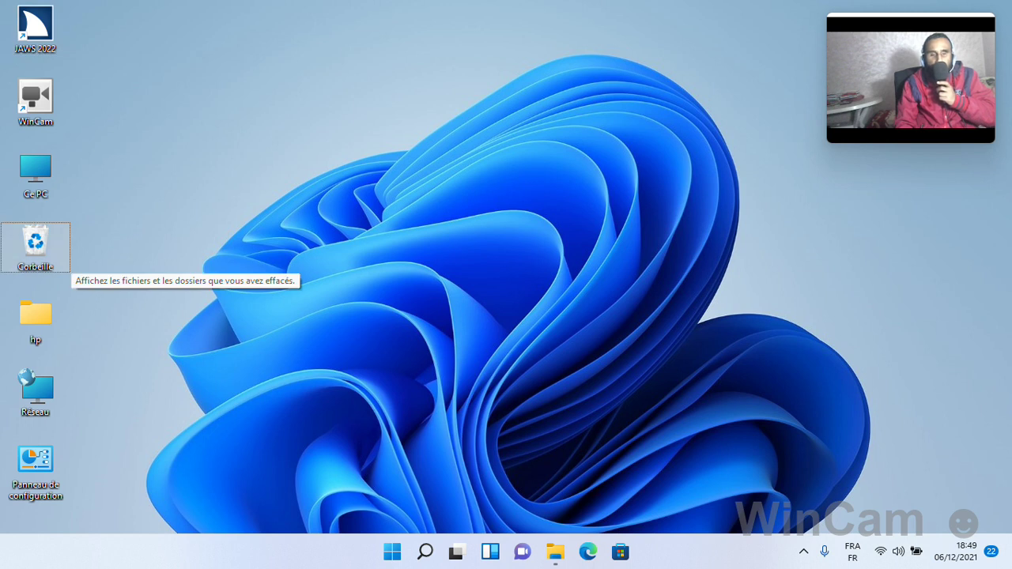
key("Down")
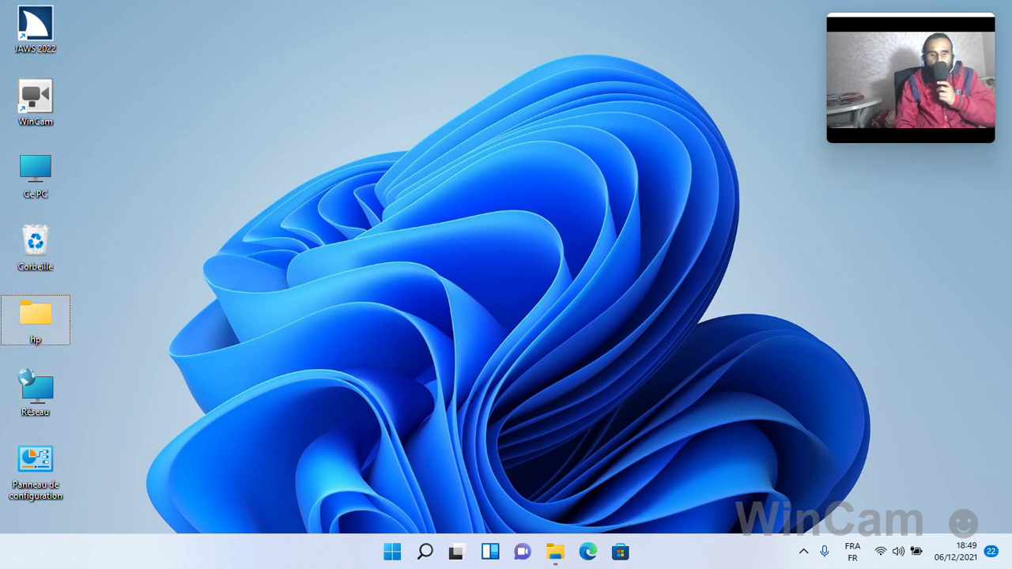
key("Down")
key("Down")
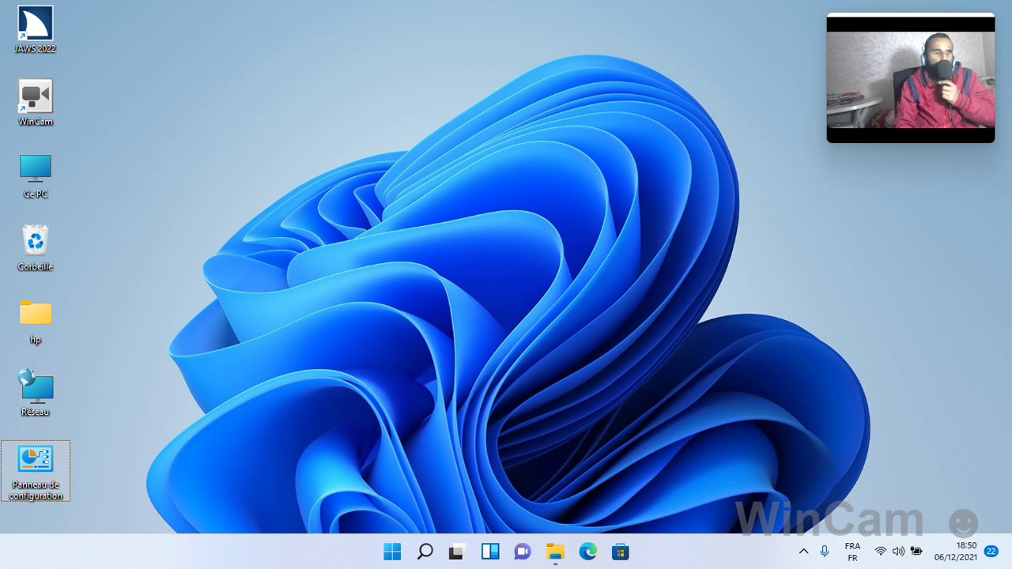
left_click(36, 393)
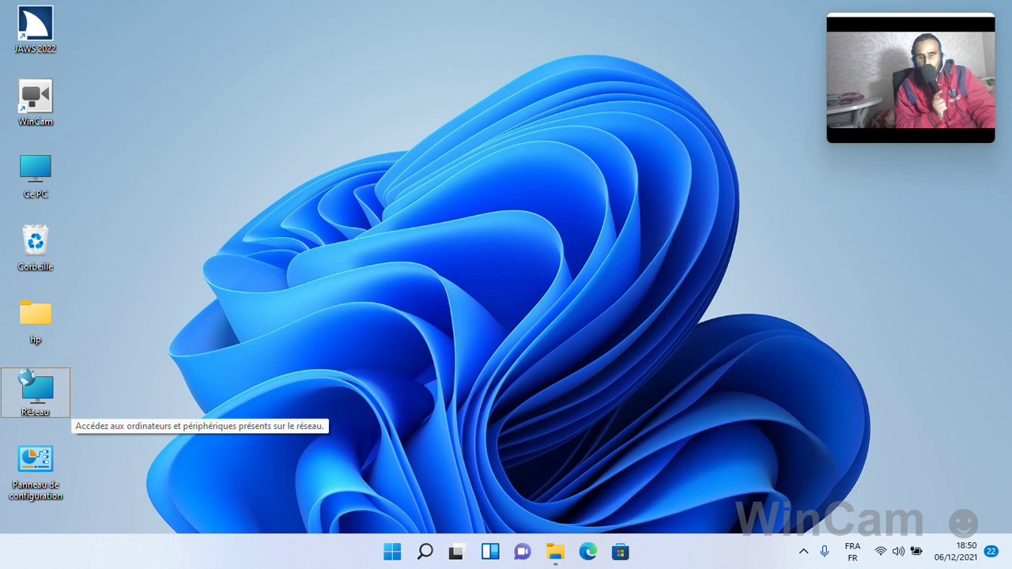
Search the Start menu for "w", look through the first results and dismiss the search.
key("super")
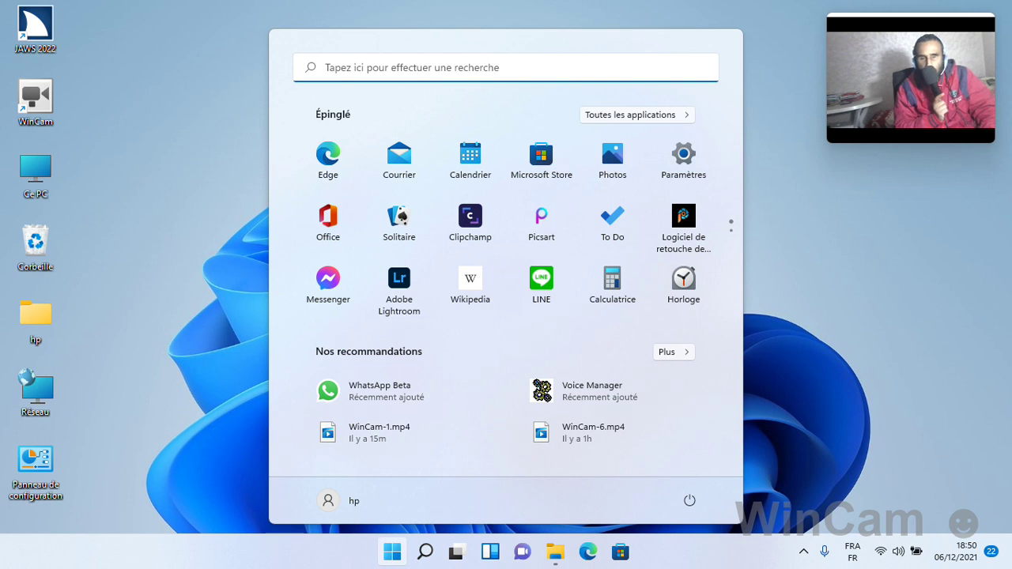
type("w")
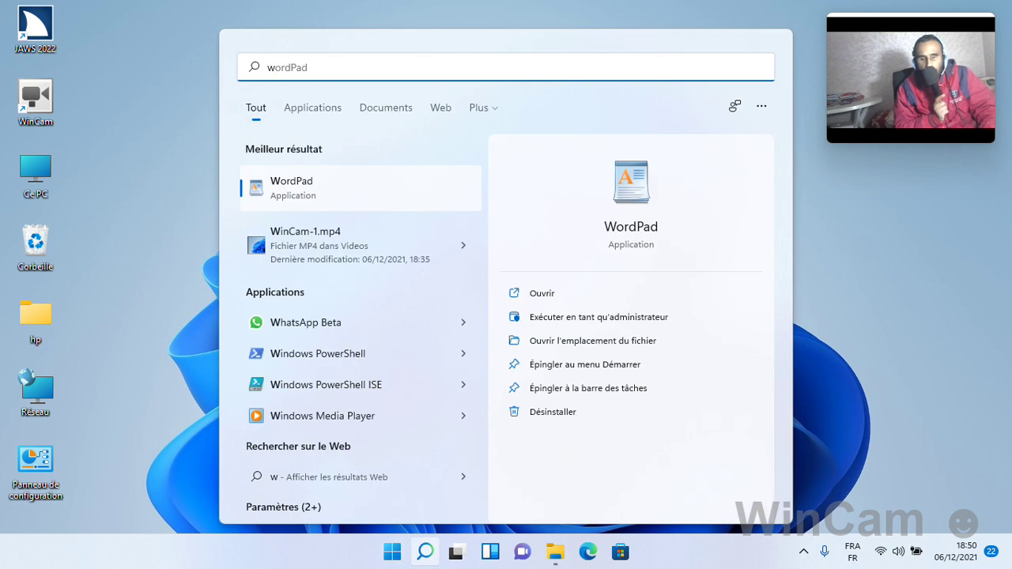
type("w")
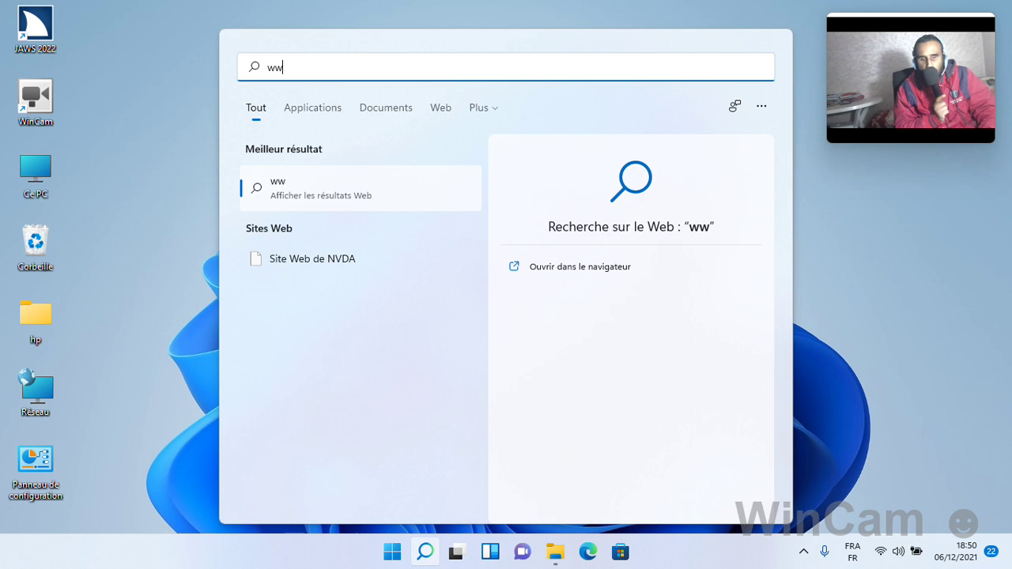
key("BackSpace")
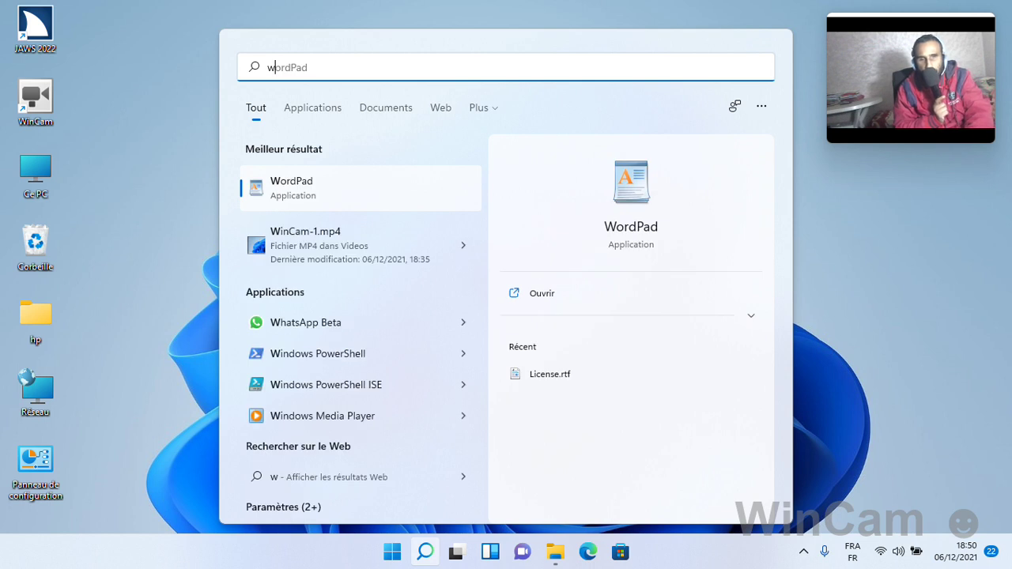
key("Down")
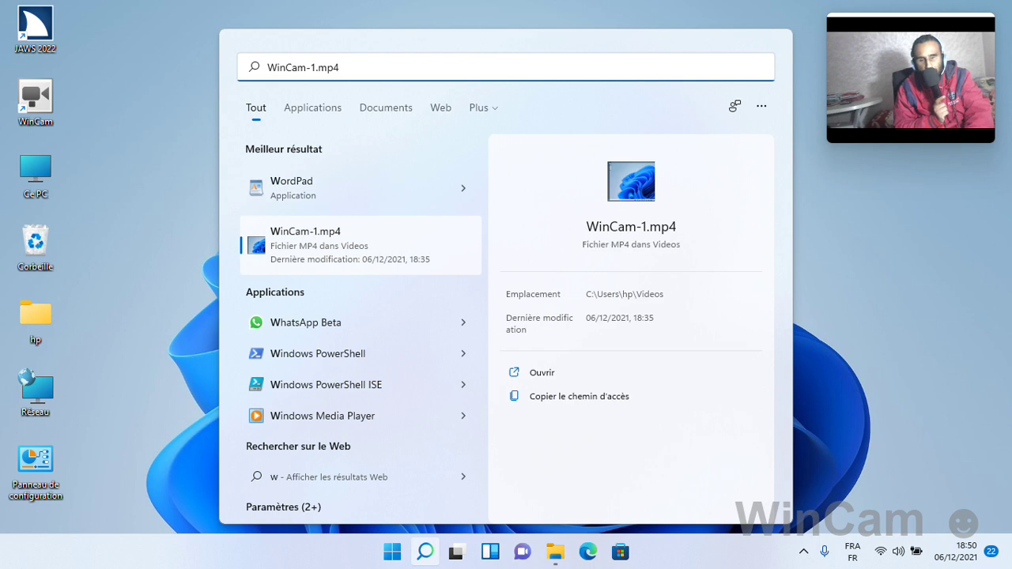
key("Down")
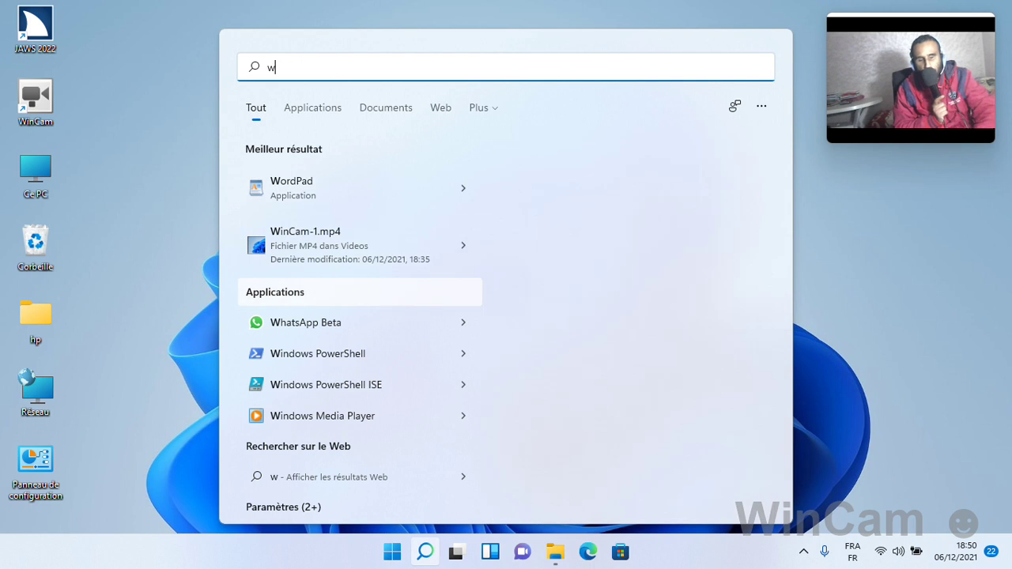
key("Escape")
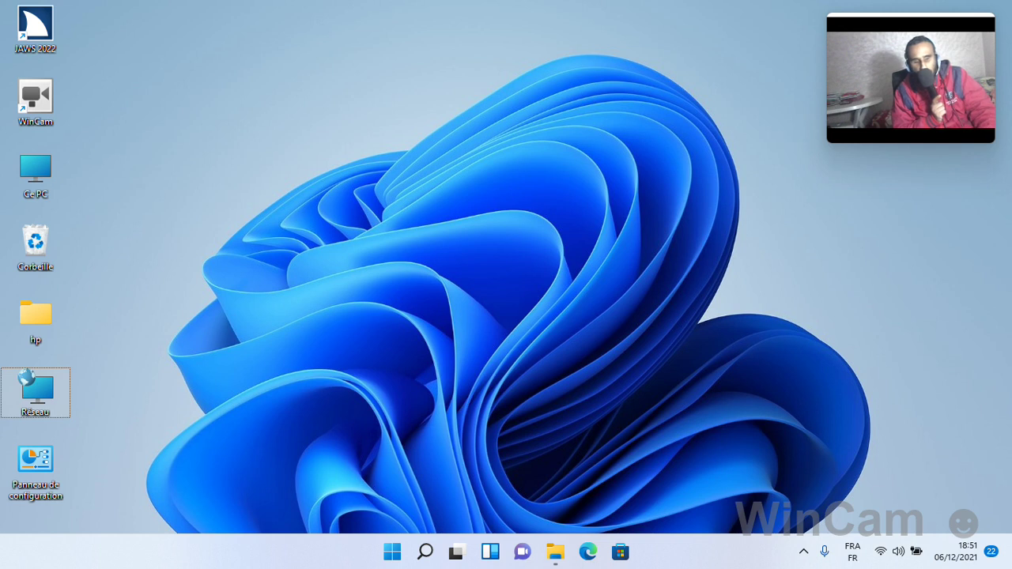
key("super+r")
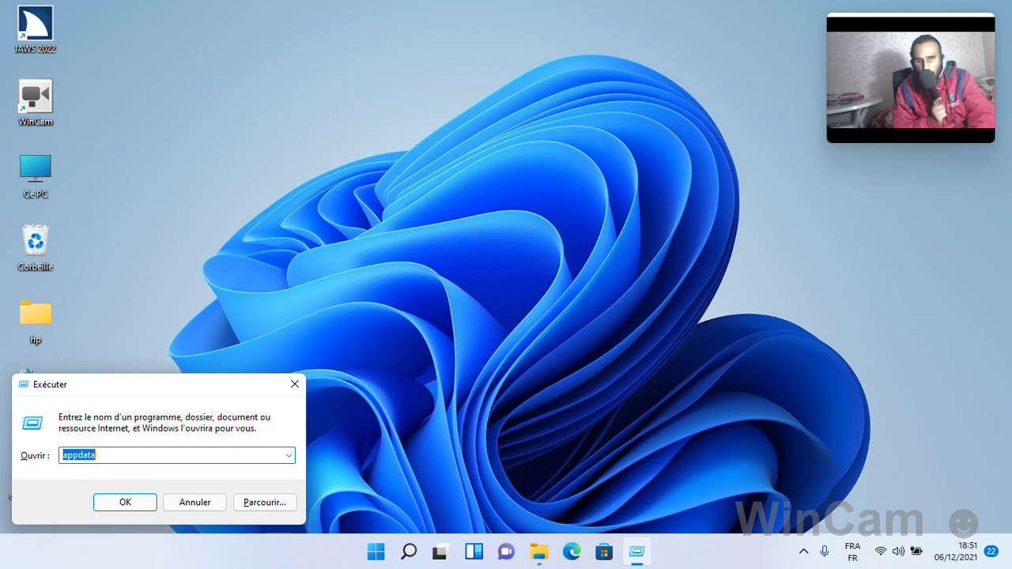
key("BackSpace")
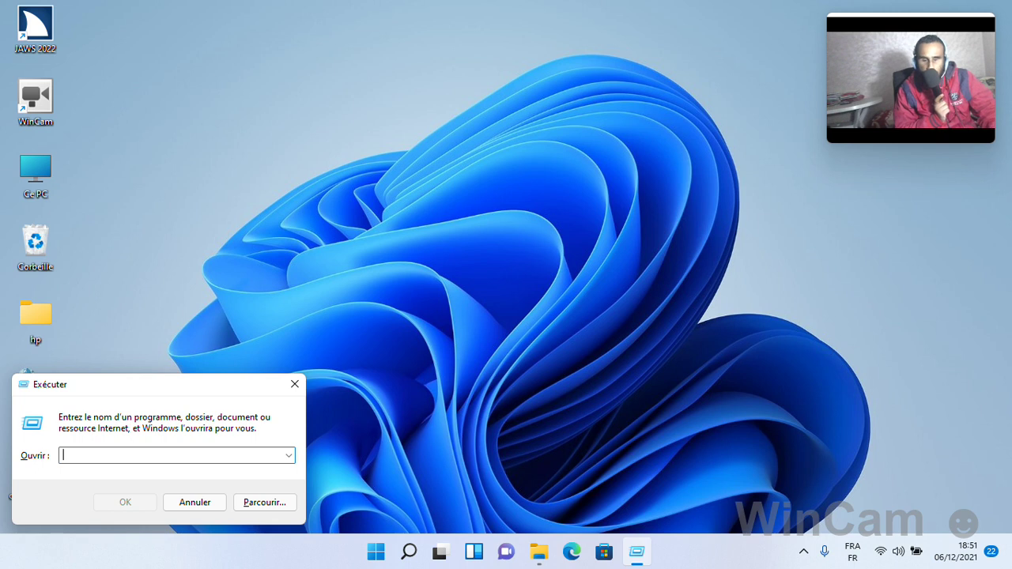
type("gg")
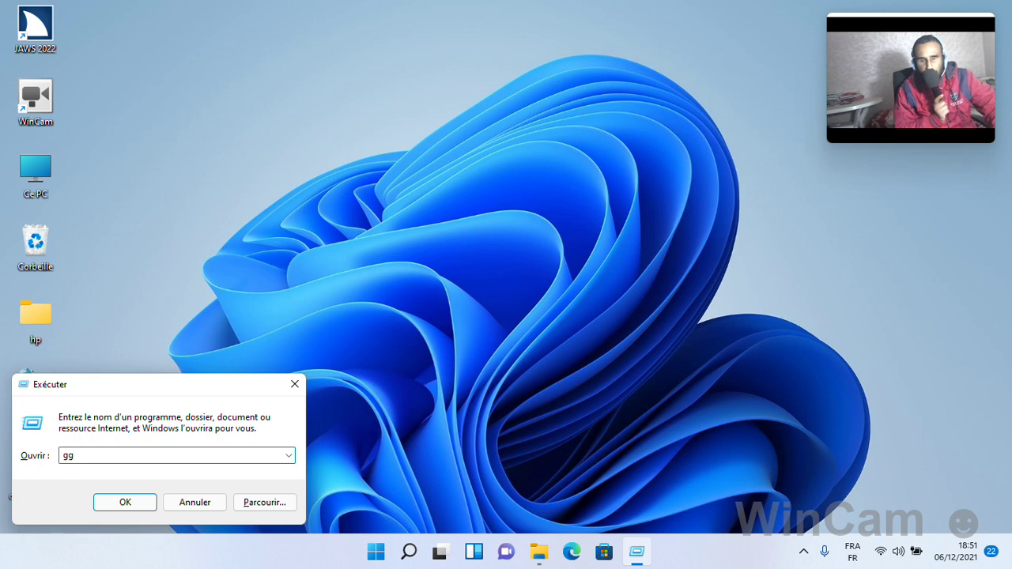
key("Escape")
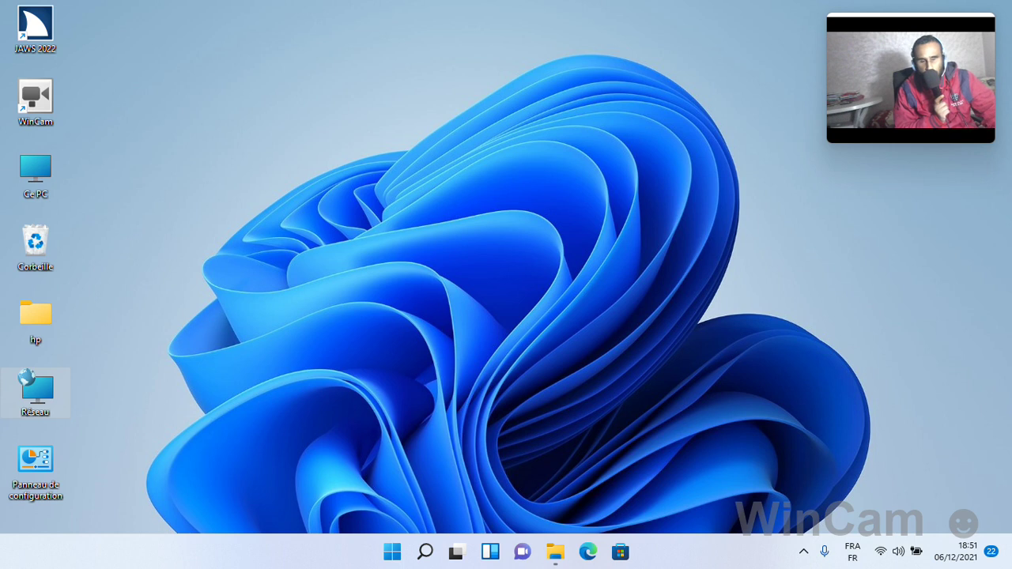
Open the Téléchargements folder in File Explorer and select the AppsFolder.bat file.
key("super+e")
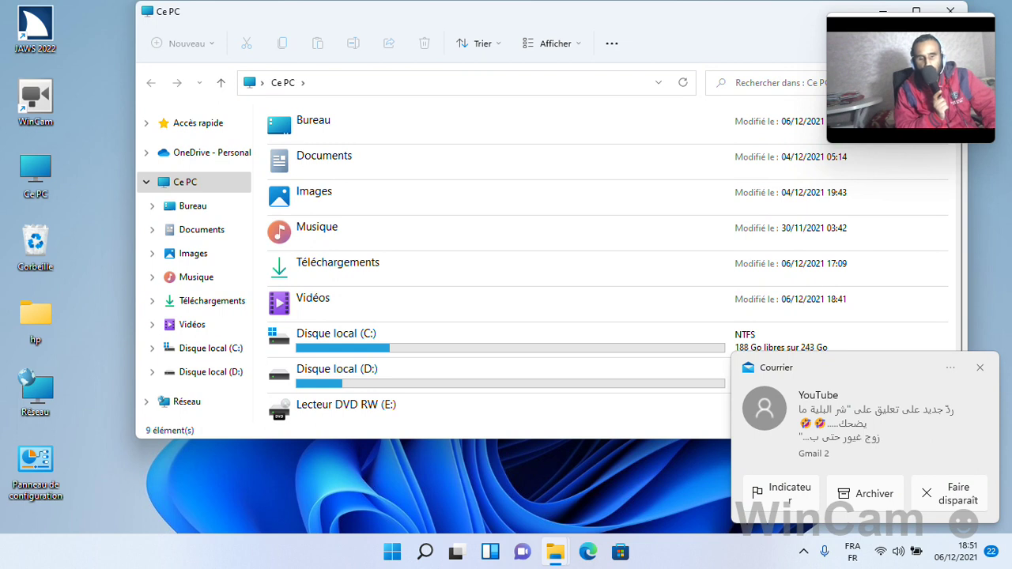
key("t")
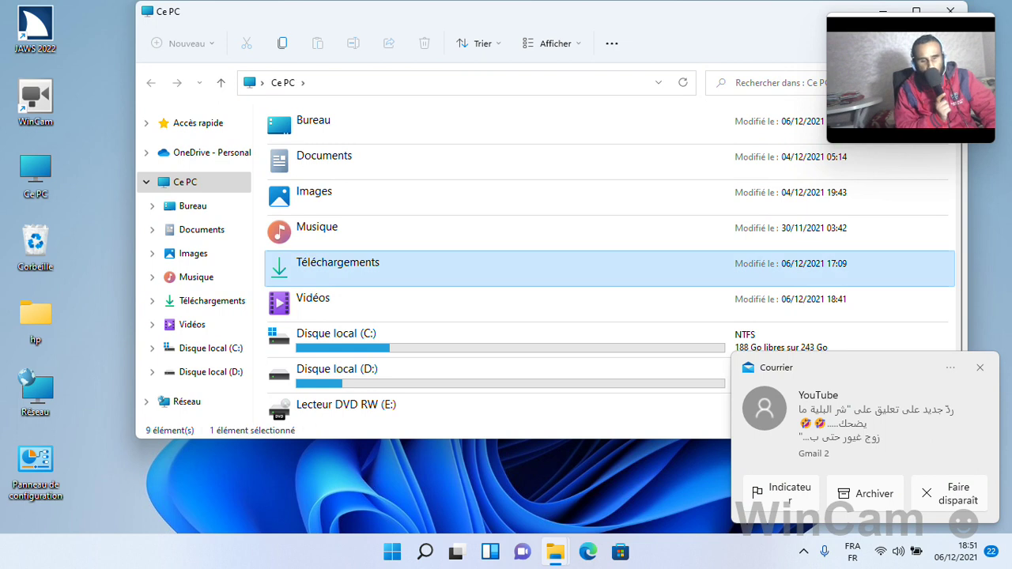
key("Return")
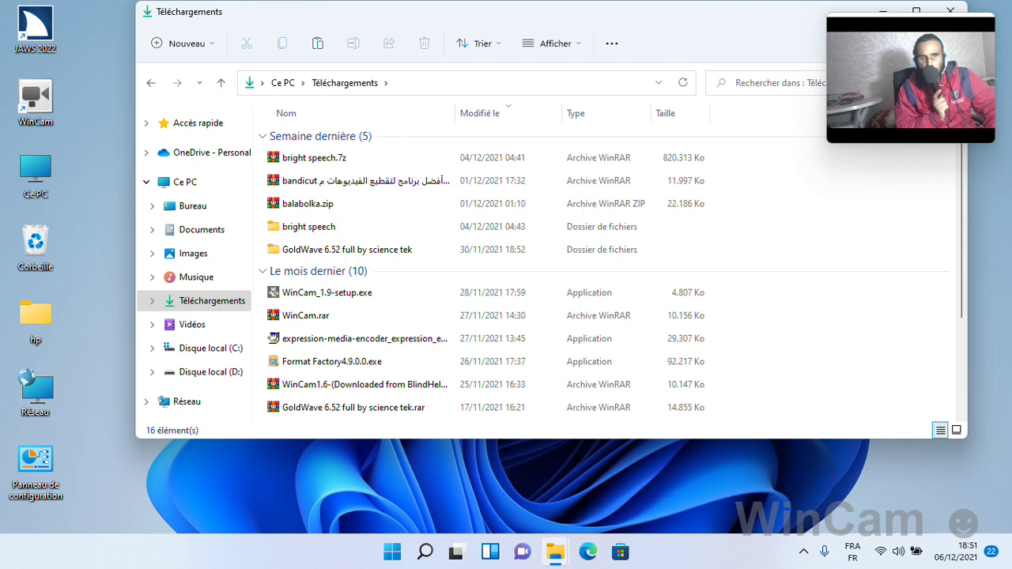
key("a")
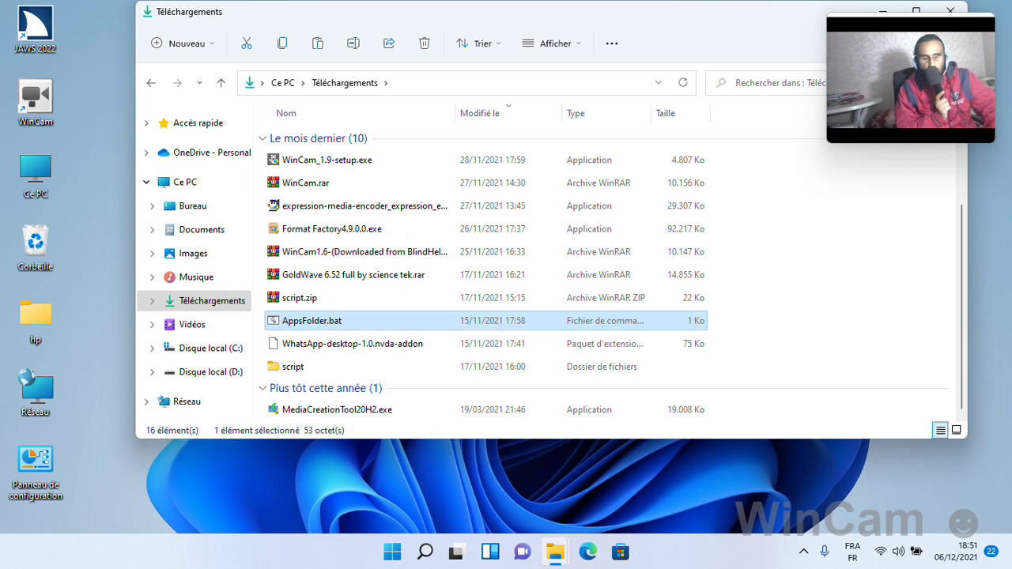
Open the name of AppsFolder.bat for editing, read through its characters and leave the name as it is.
key("F2")
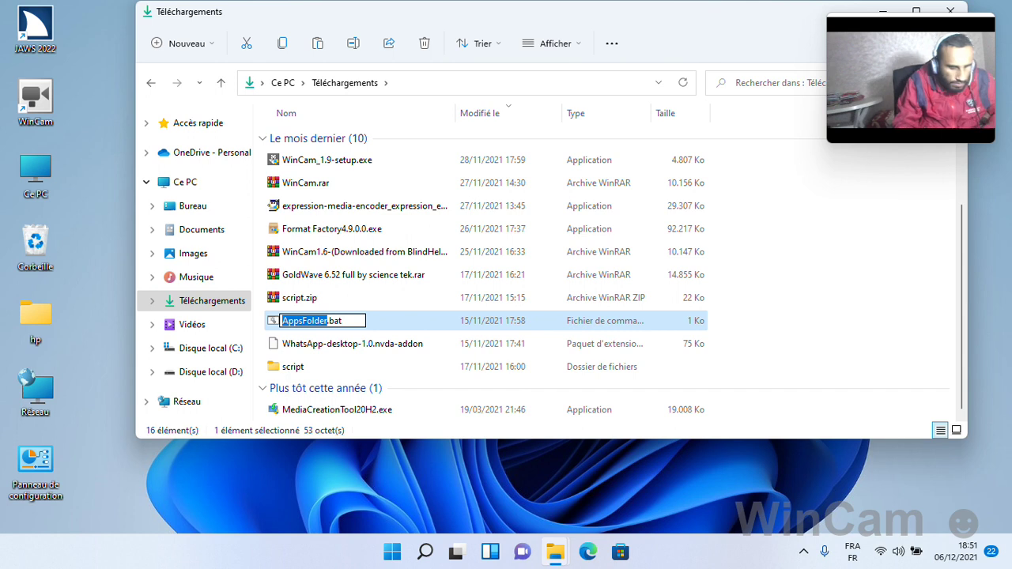
key("Home")
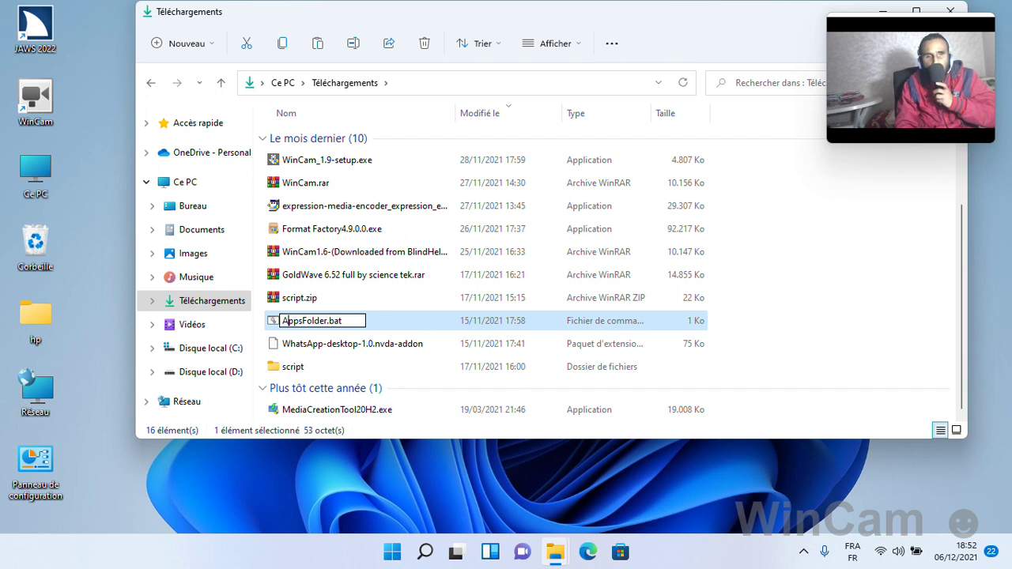
key("Right")
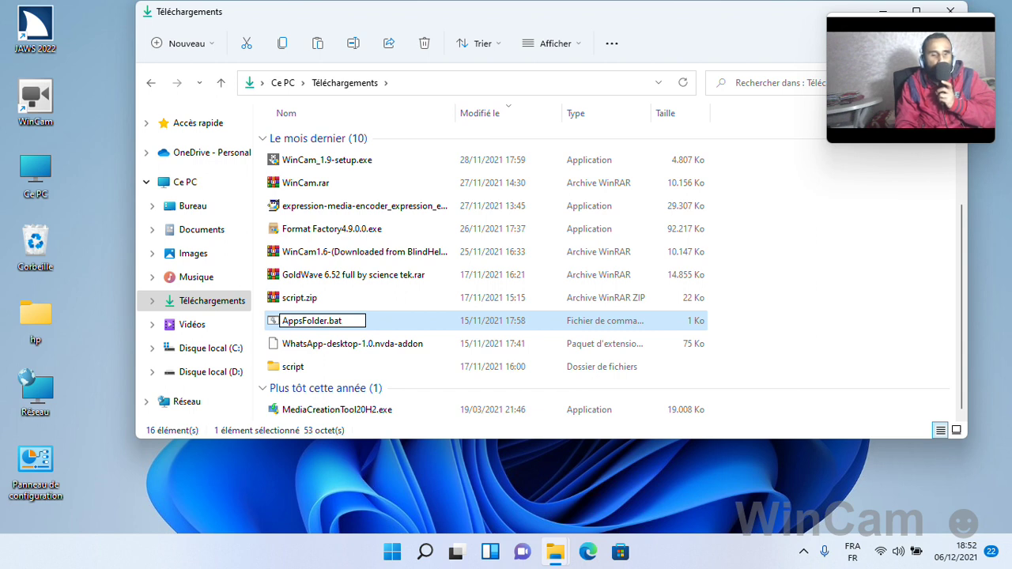
key("Right")
key("Right")
key("Right")
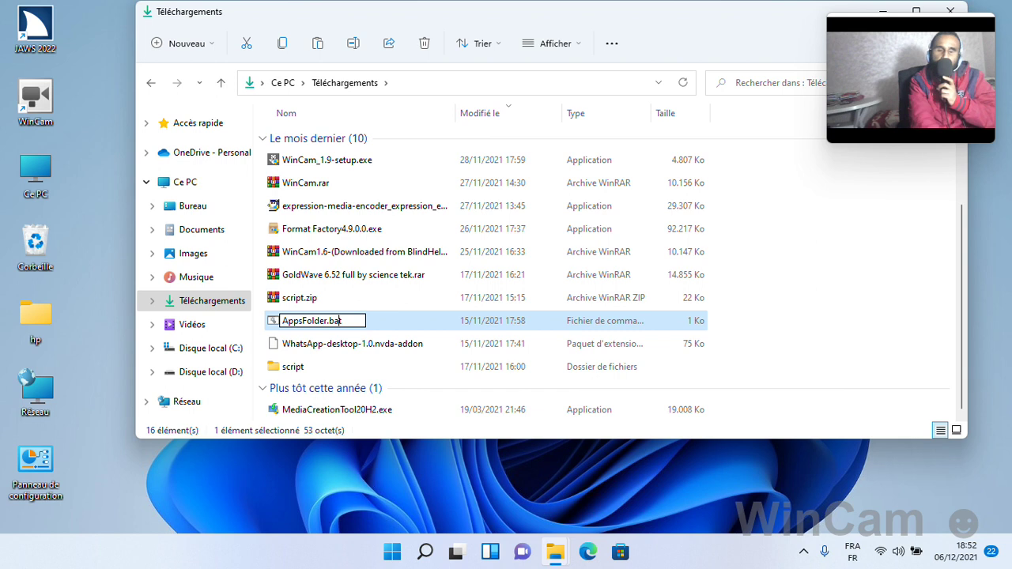
key("Return")
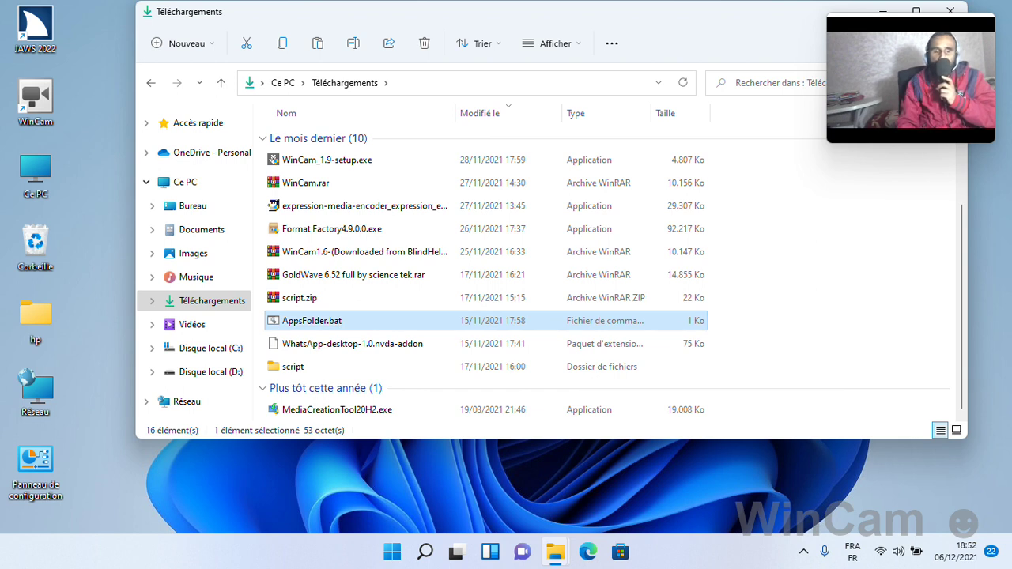
Run AppsFolder.bat to open the Applications folder and place a shortcut to WhatsApp Beta on the desktop.
key("Return")
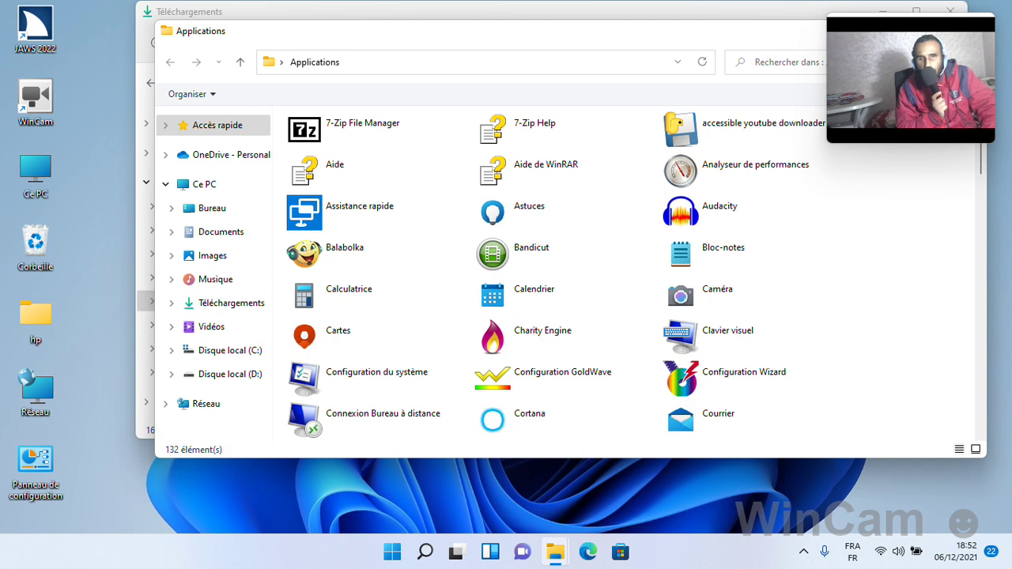
key("w")
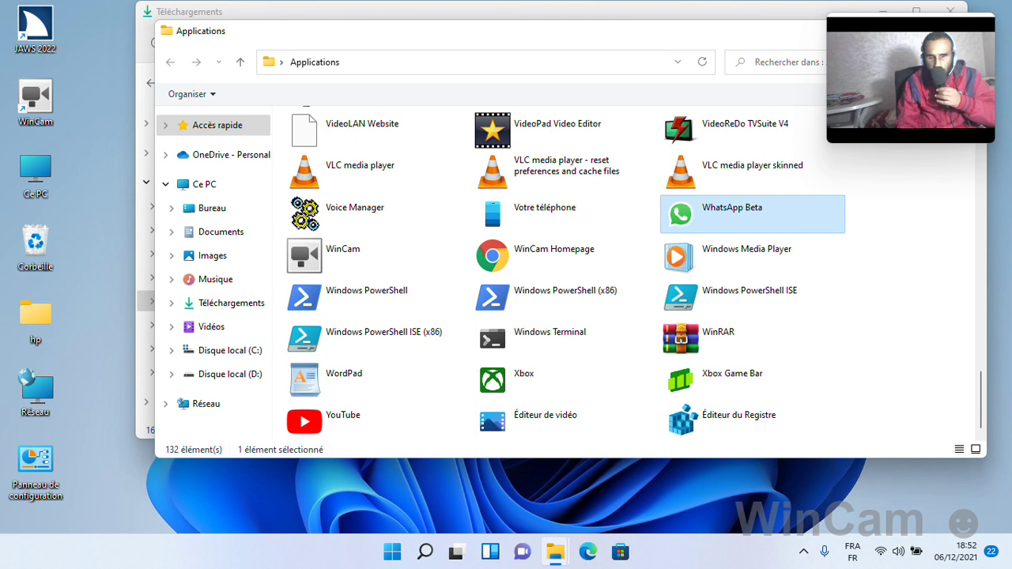
key("shift+F10")
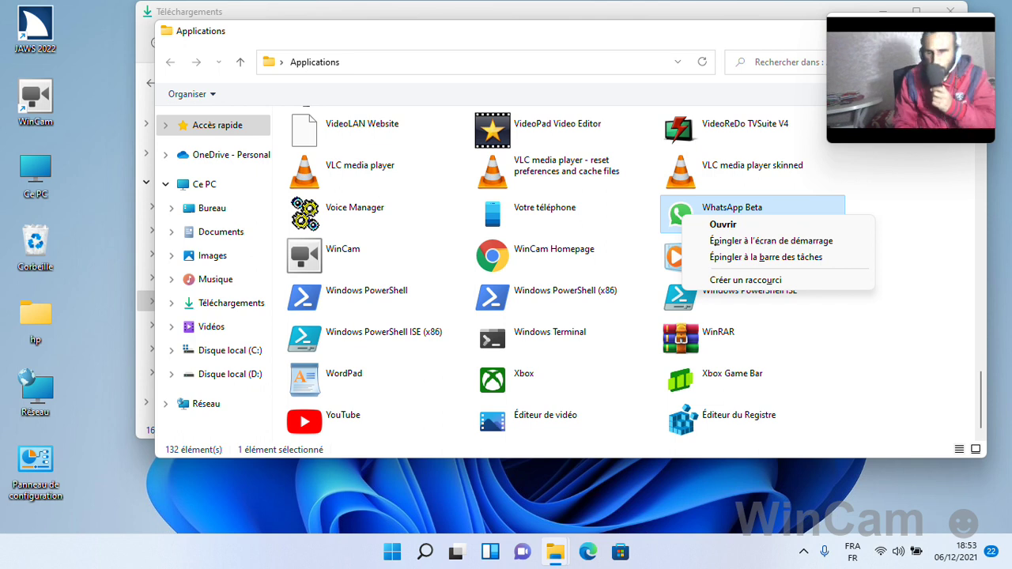
key("Up")
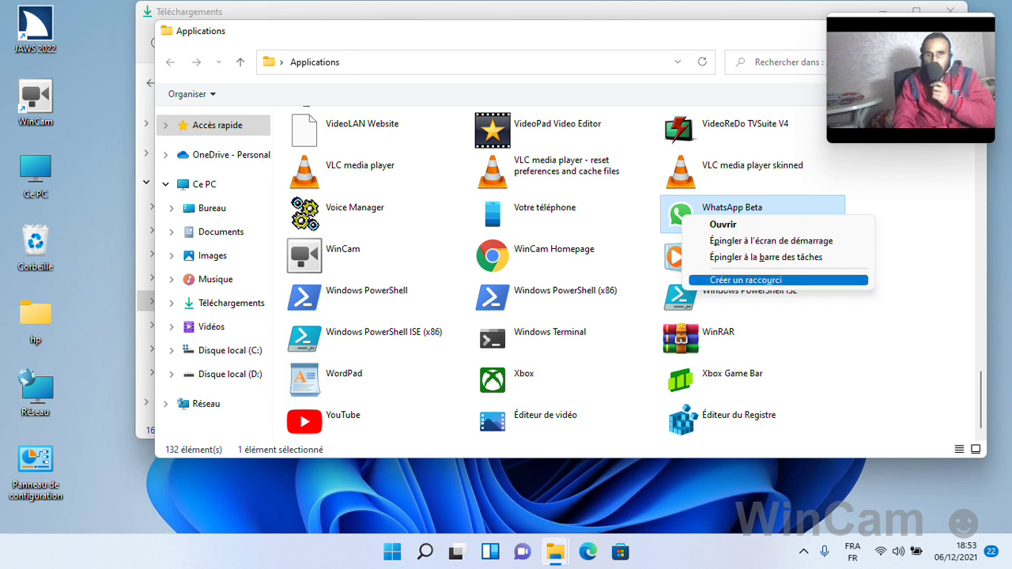
key("Return")
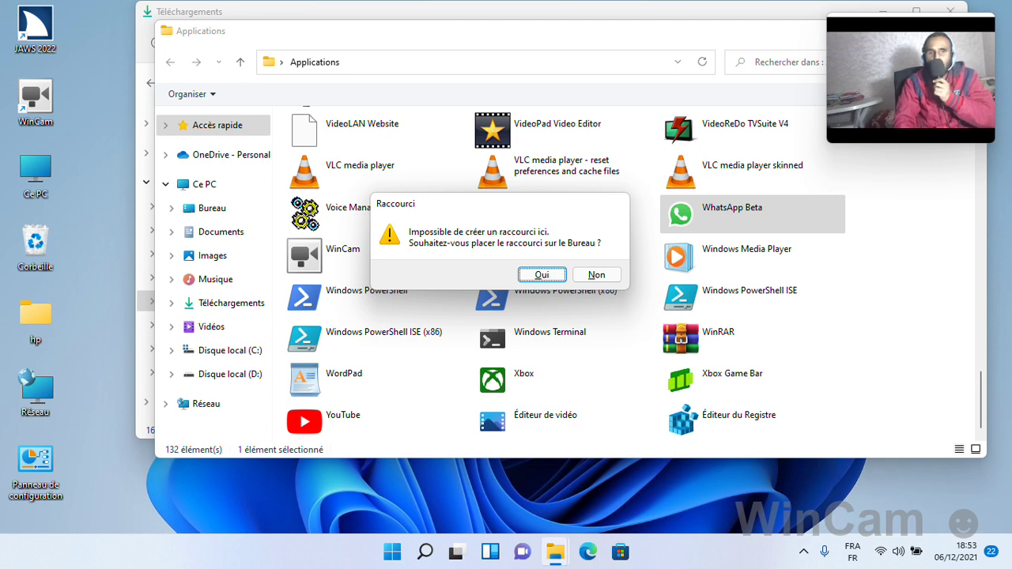
key("Return")
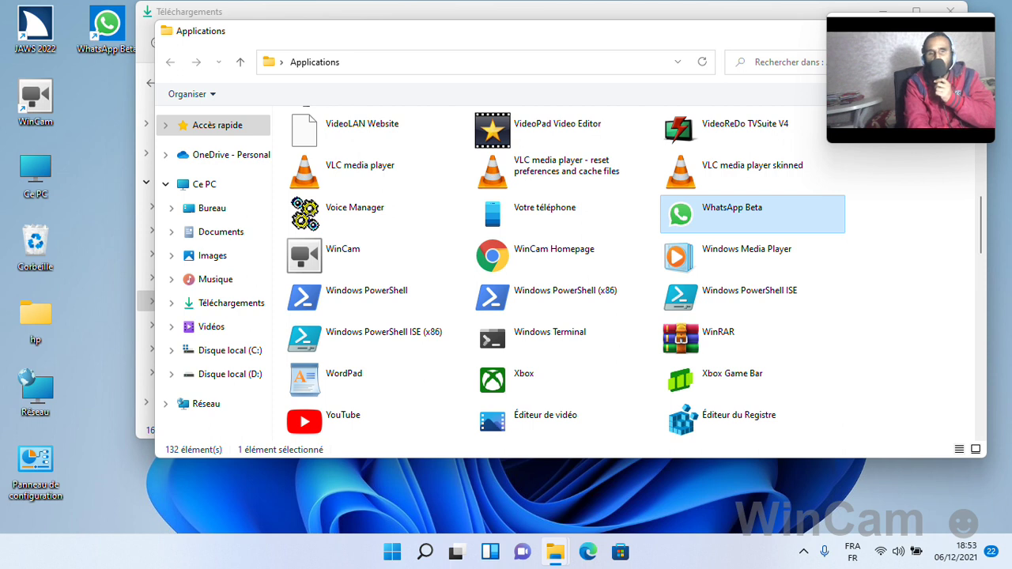
Create a desktop shortcut for Facebook from the Applications folder.
key("f")
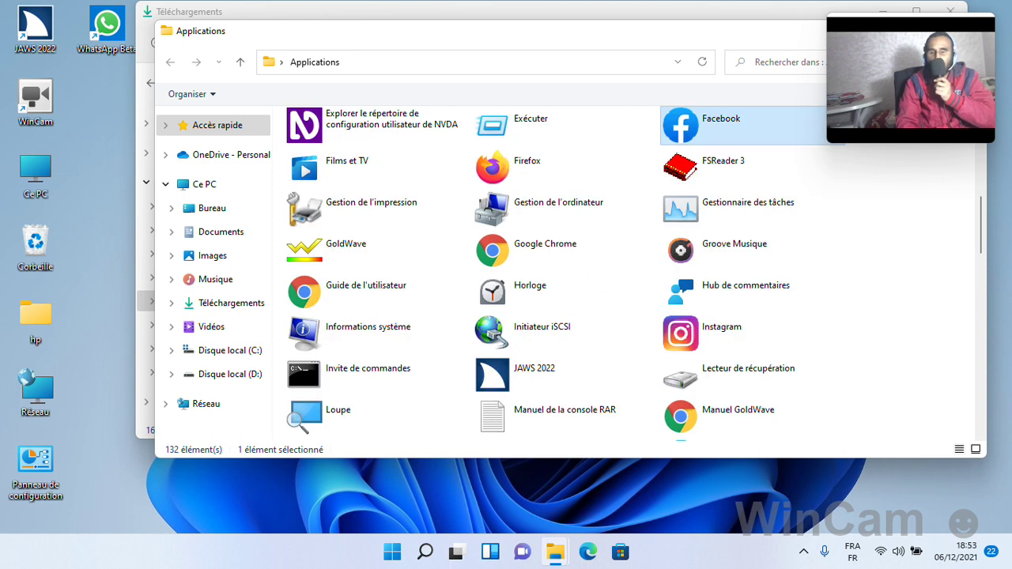
key("shift+F10")
key("Up")
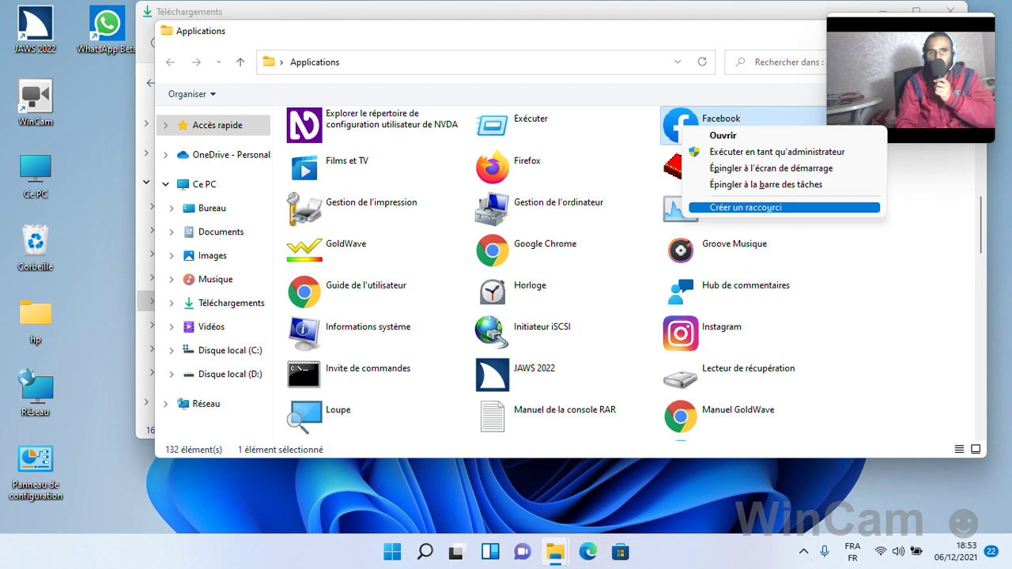
key("Return")
key("Return")
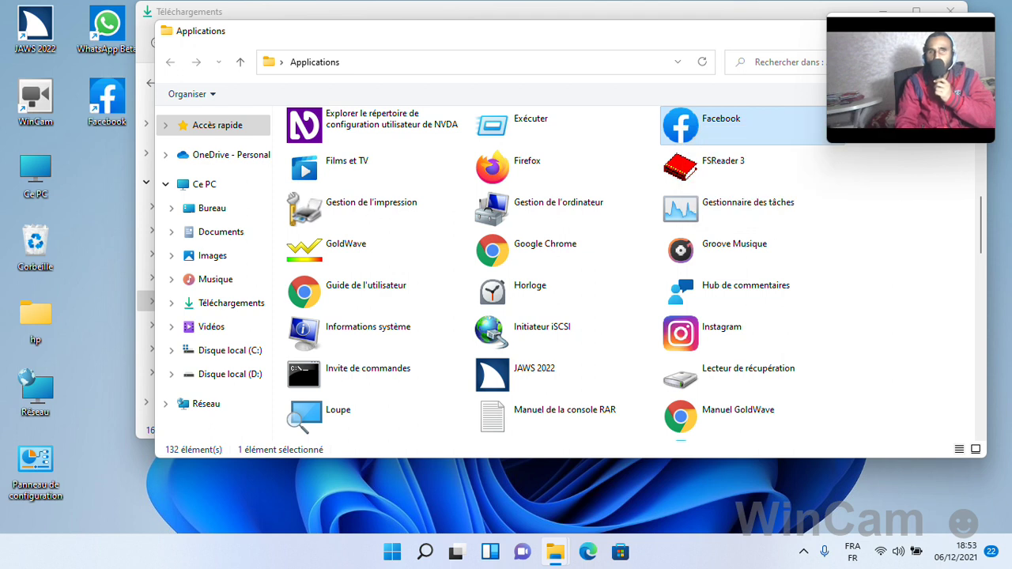
Find Messenger in the Applications folder and create a desktop shortcut for it.
key("m")
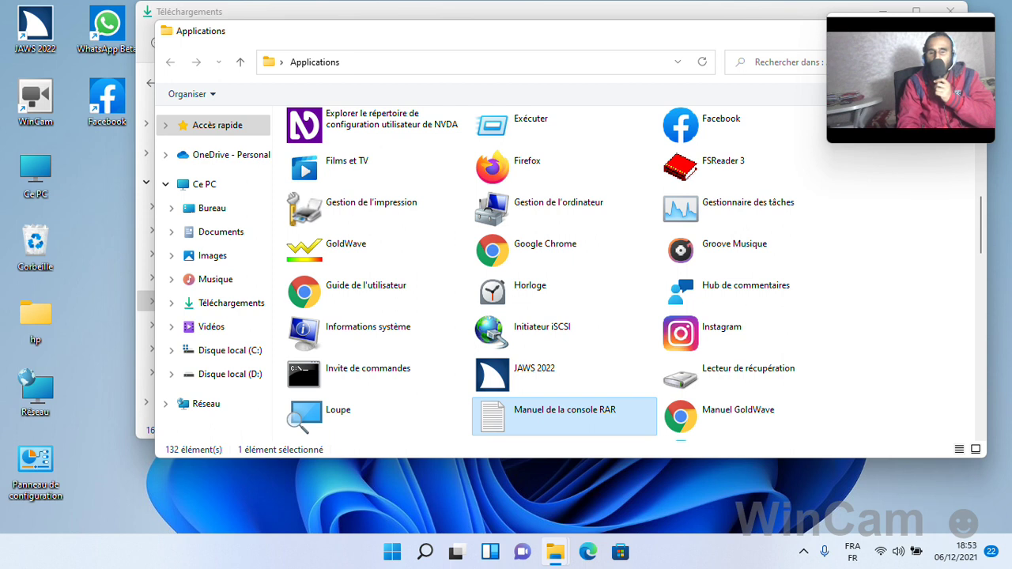
key("m")
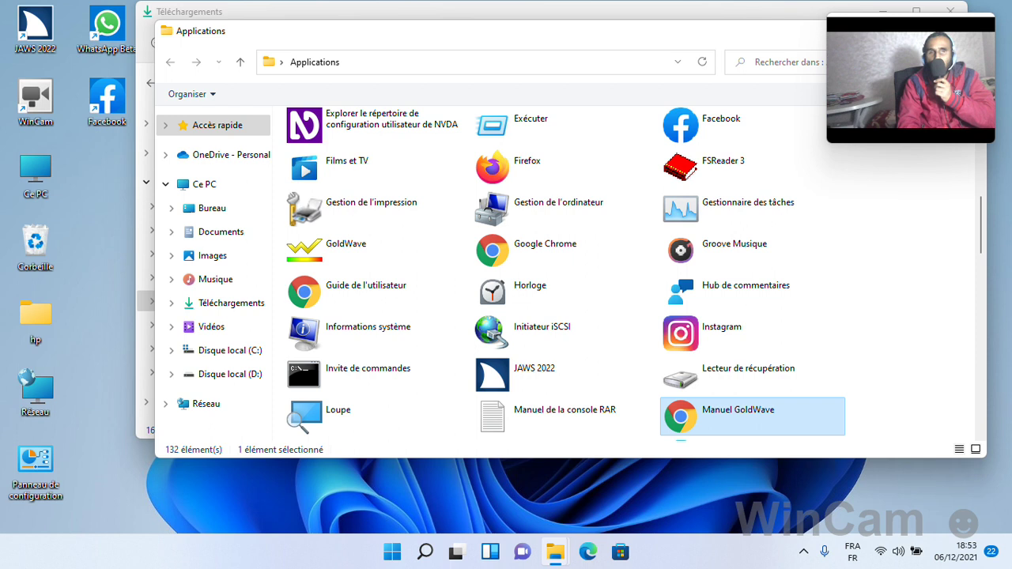
key("m")
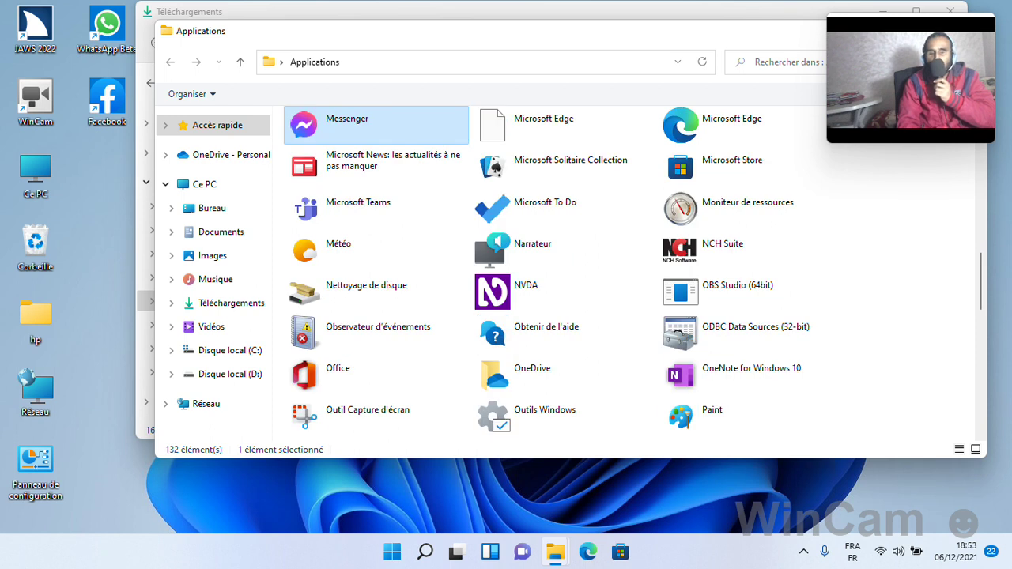
key("shift+F10")
key("Up")
key("Return")
key("Return")
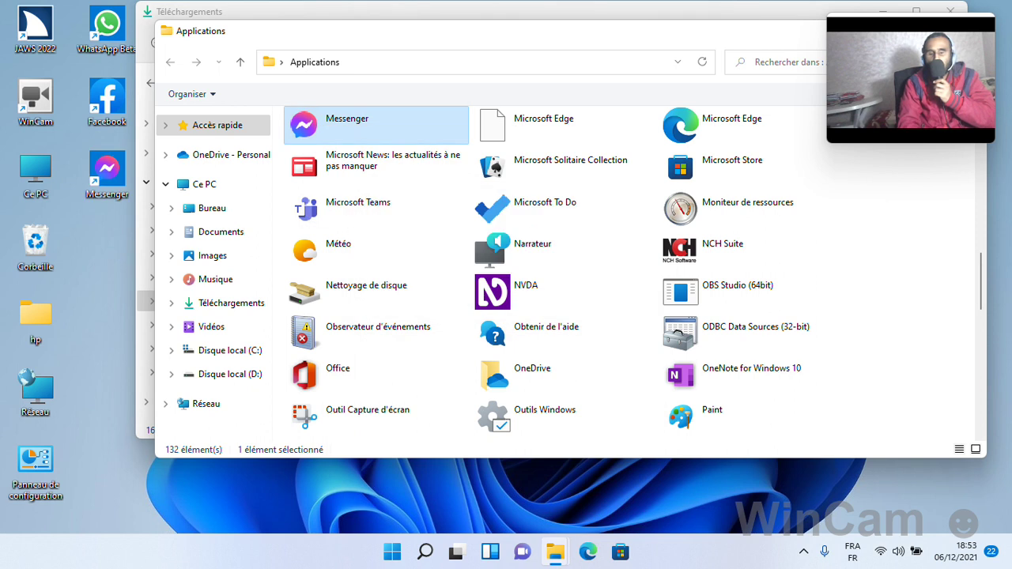
Find Microsoft Store among the Microsoft entries and place a shortcut to it on the desktop.
key("m")
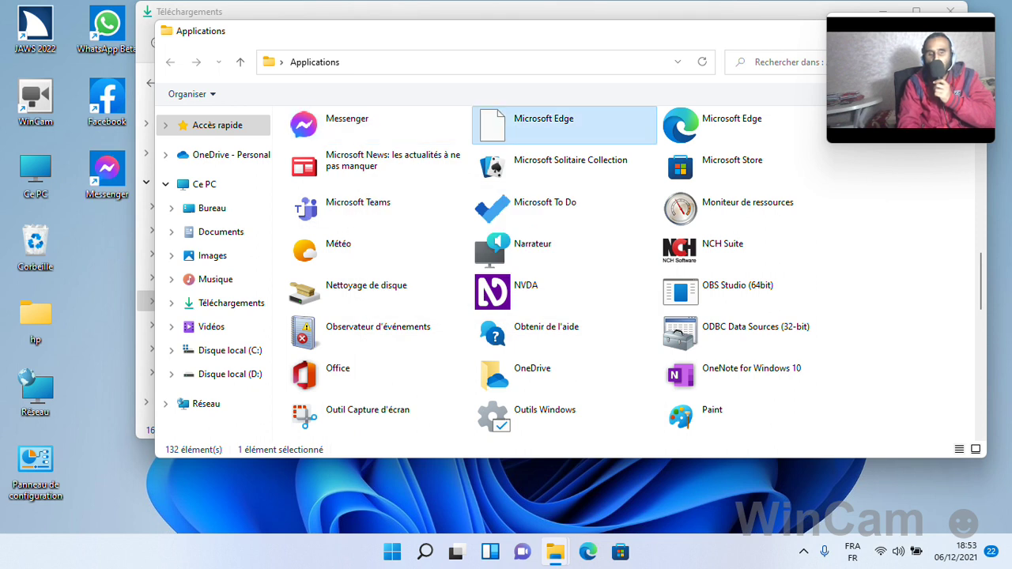
key("m")
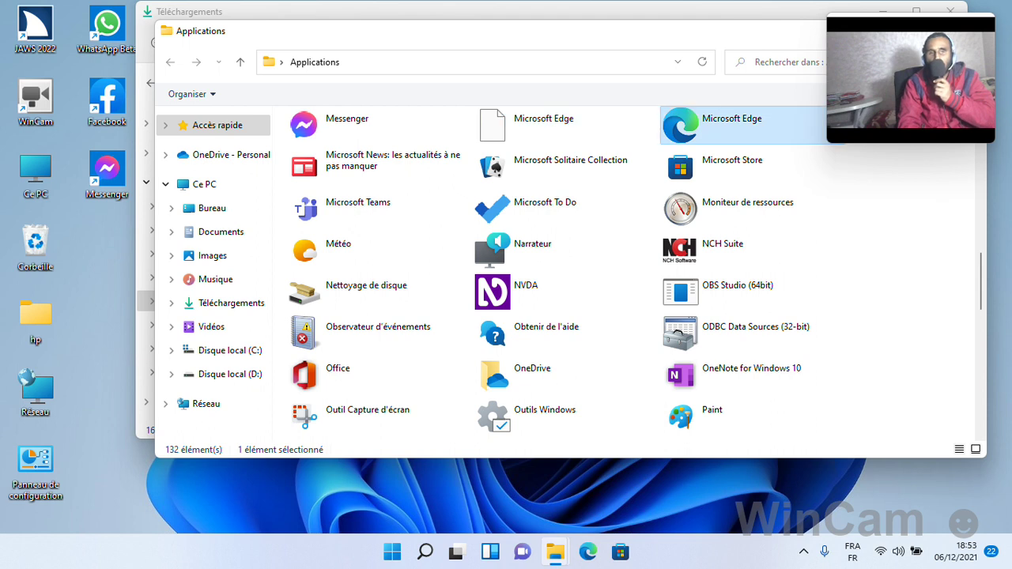
key("m")
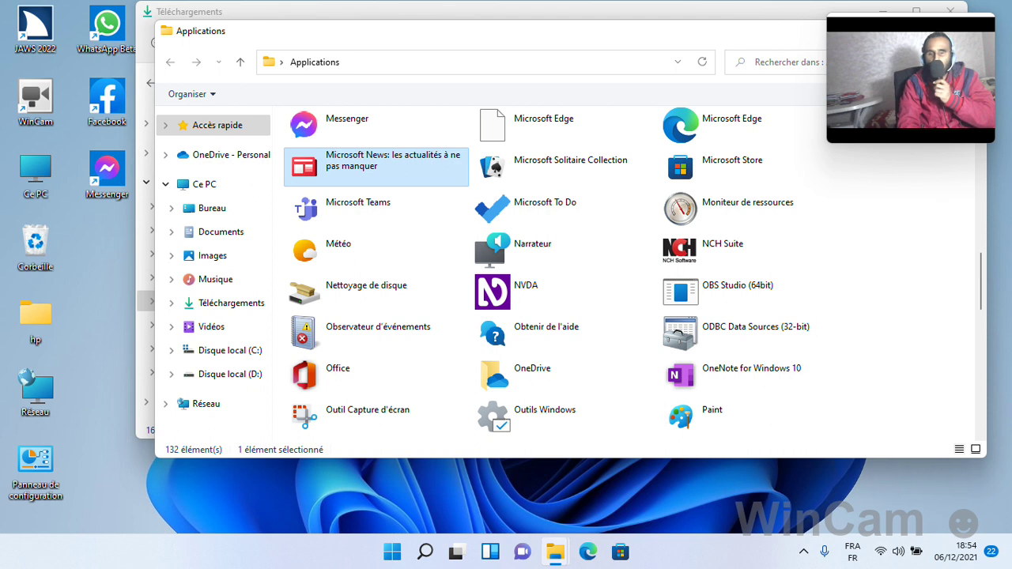
left_click(563, 166)
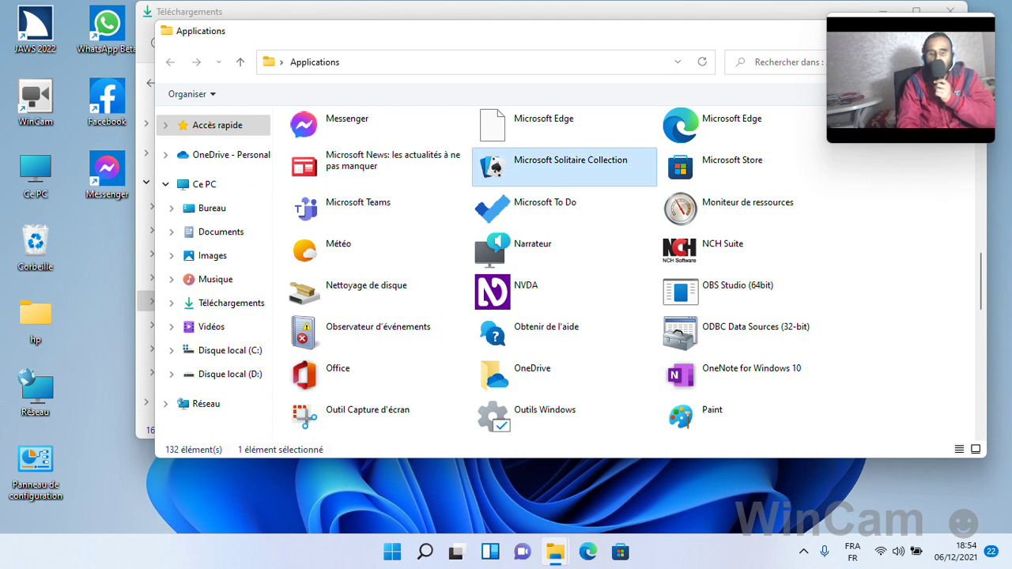
left_click(751, 166)
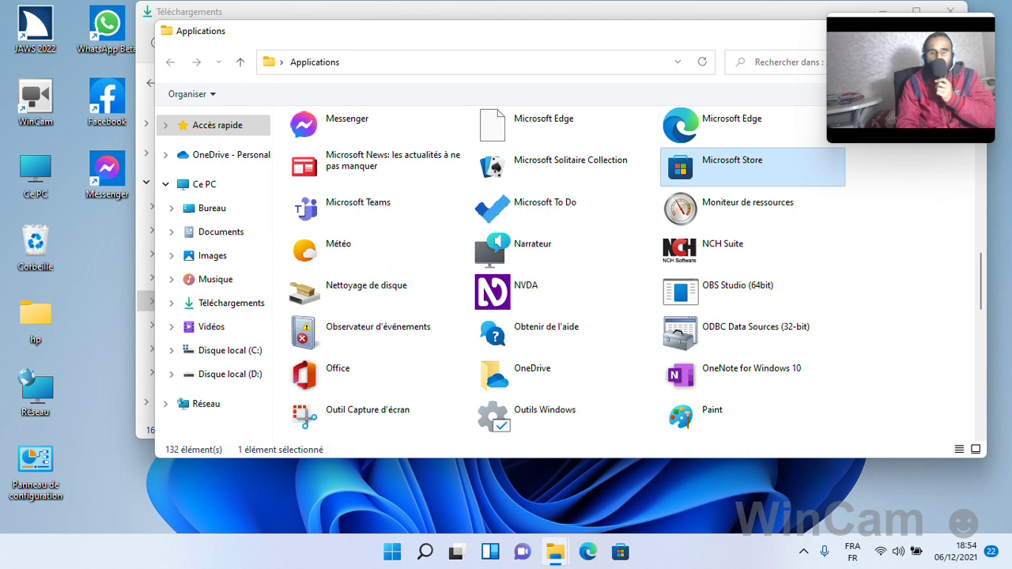
key("shift+F10")
key("Up")
key("Return")
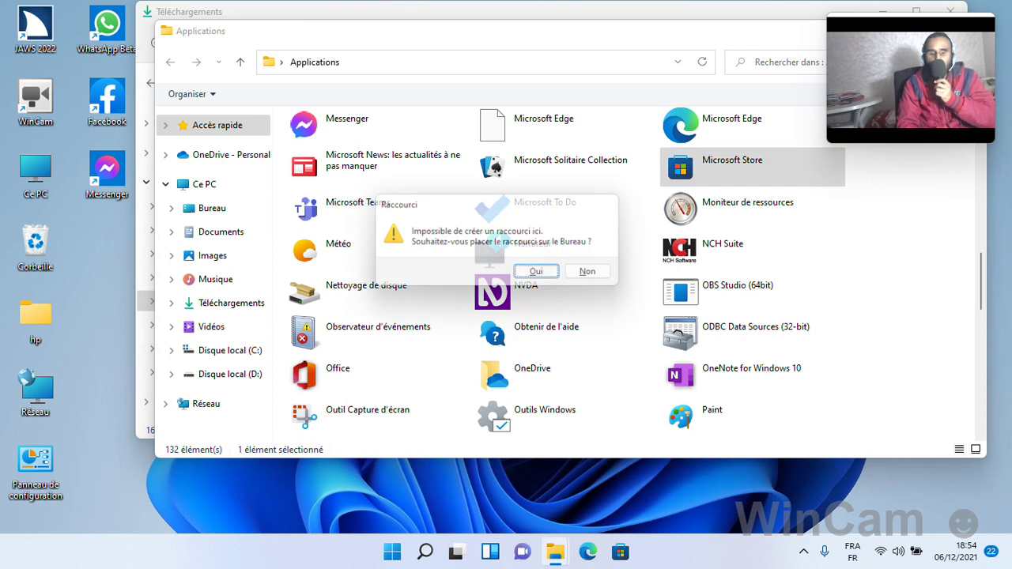
key("Return")
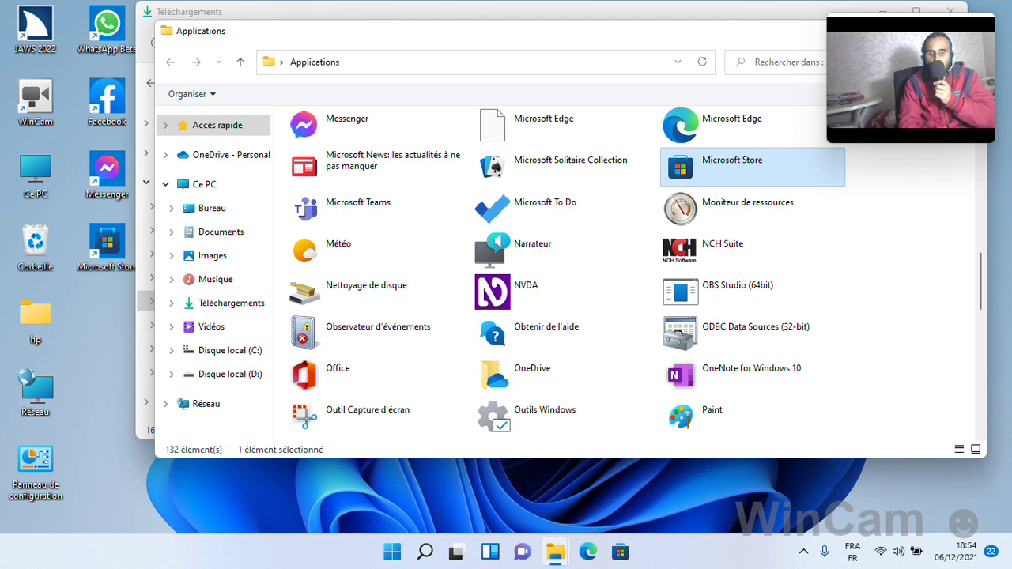
Find Paramètres in the Applications folder and place a shortcut to it on the desktop.
key("p")
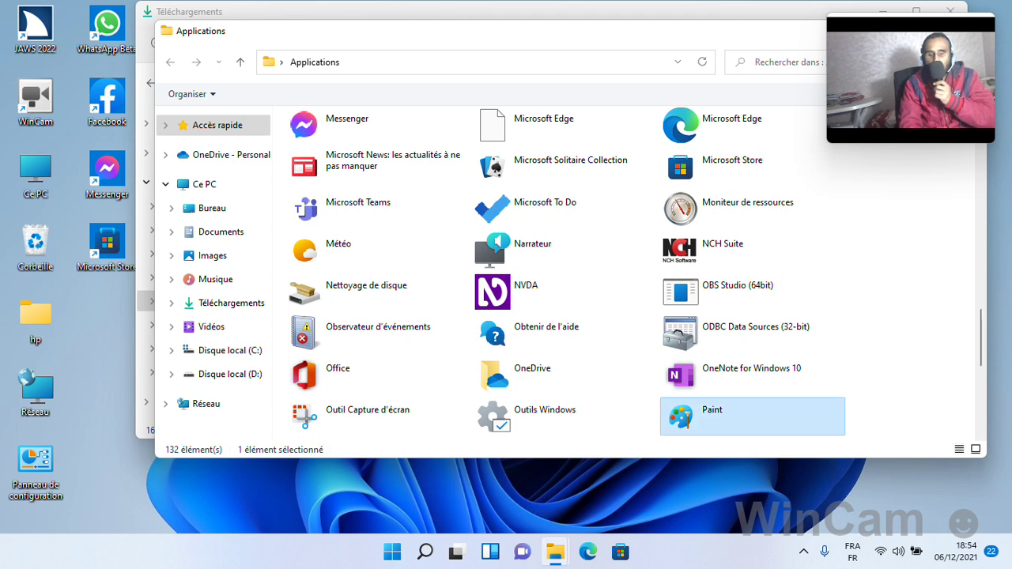
key("p")
key("p")
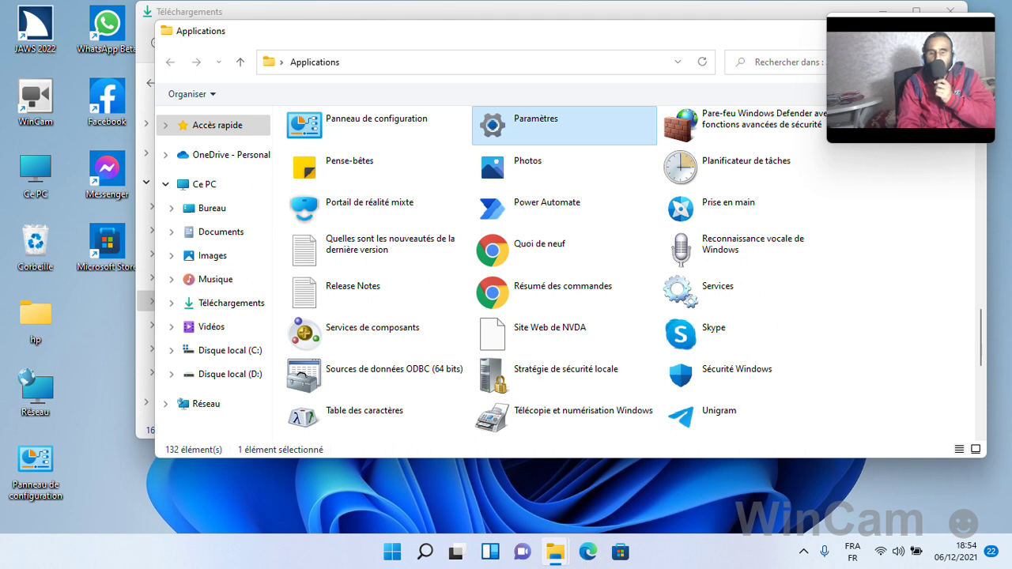
key("shift+F10")
key("Up")
key("Return")
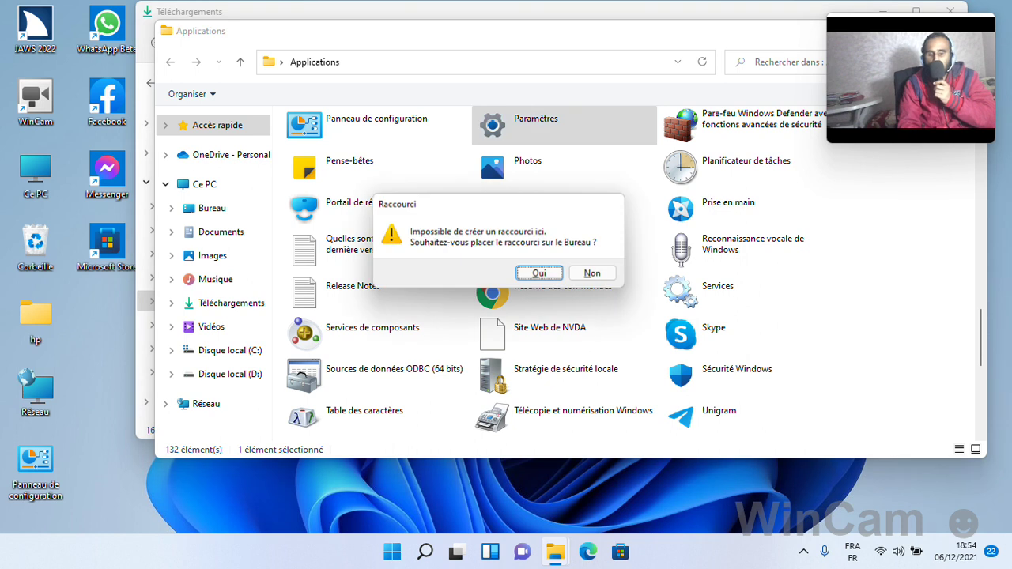
key("Return")
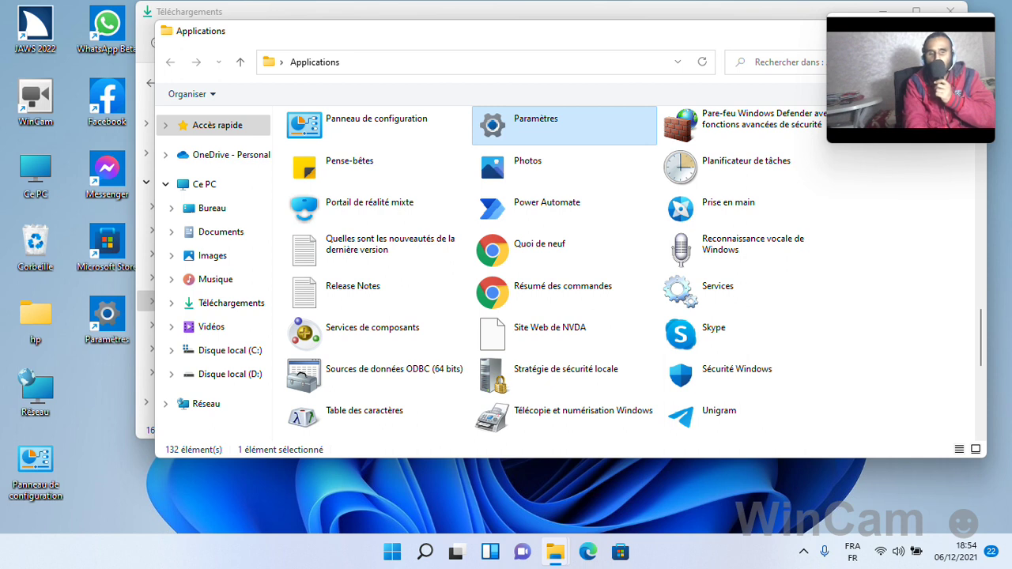
Find Unigram in the Applications folder and place a shortcut to it on the desktop.
key("u")
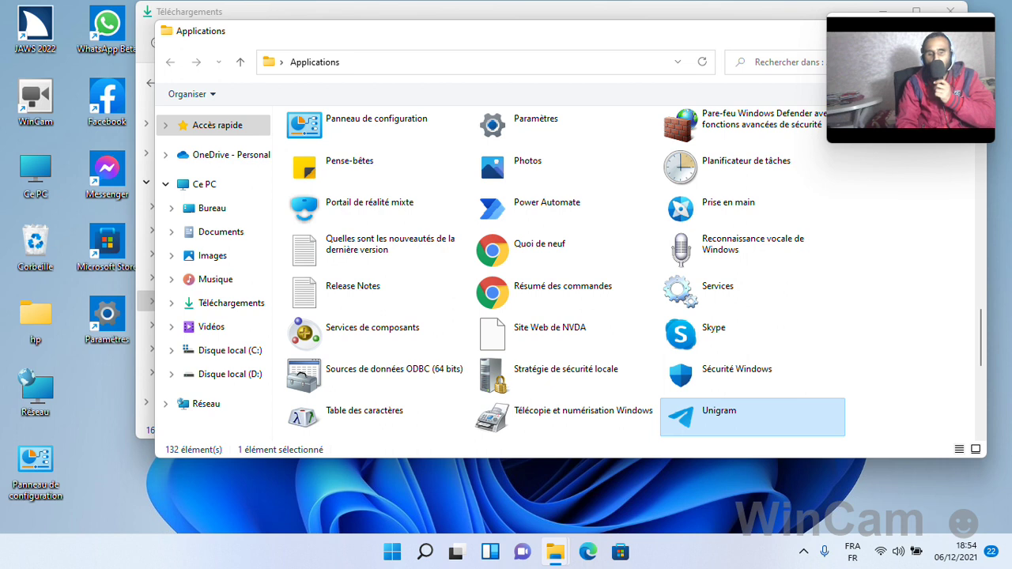
key("shift+F10")
key("Up")
key("Return")
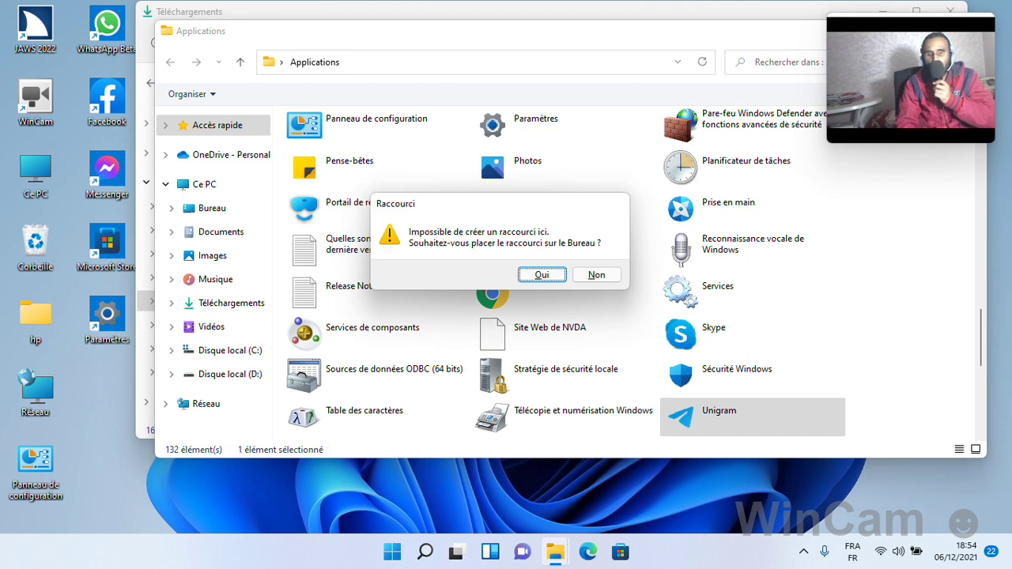
key("Return")
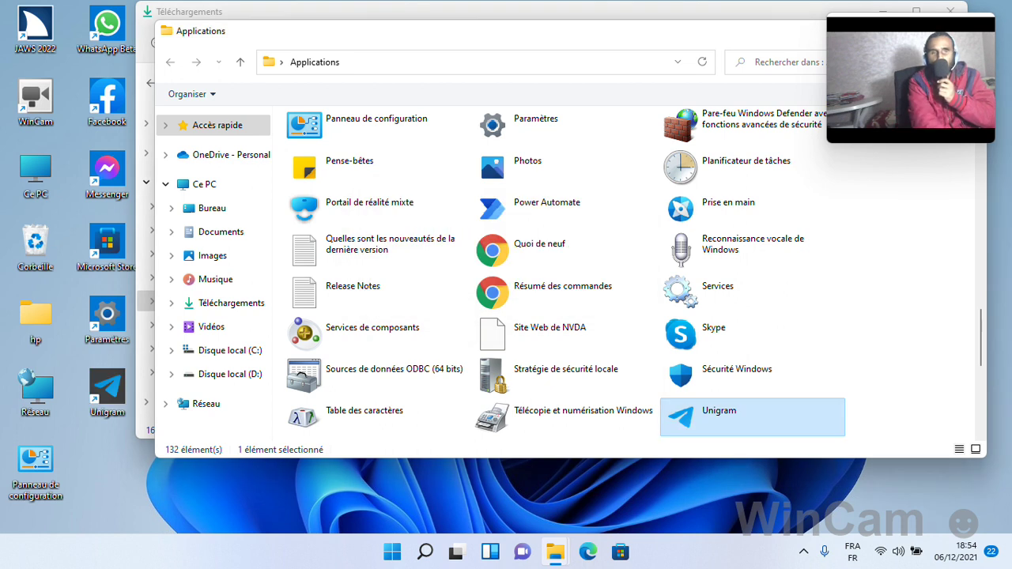
Find Enregistreur vocal in the Applications folder and create a desktop shortcut for it.
key("e")
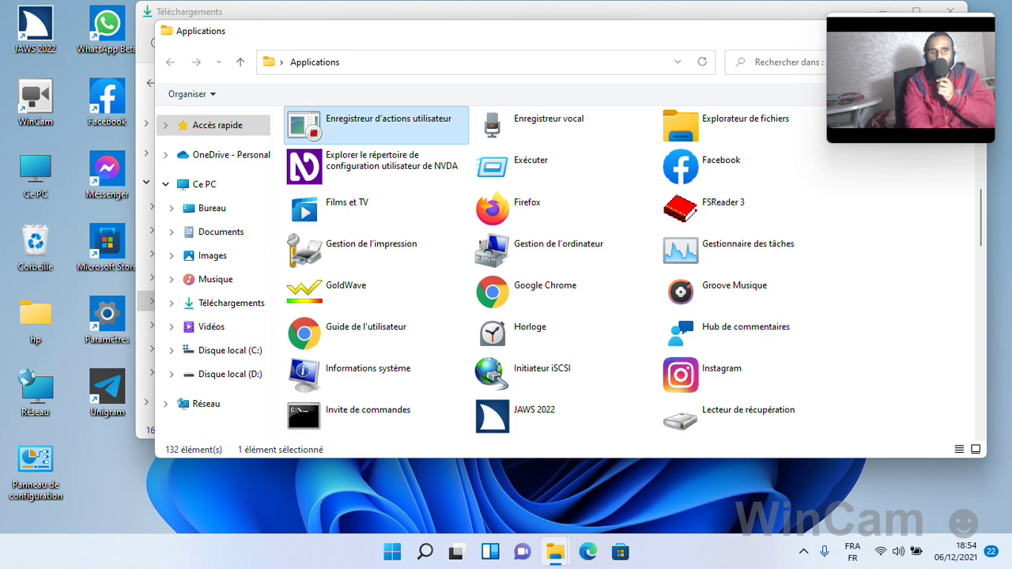
key("e")
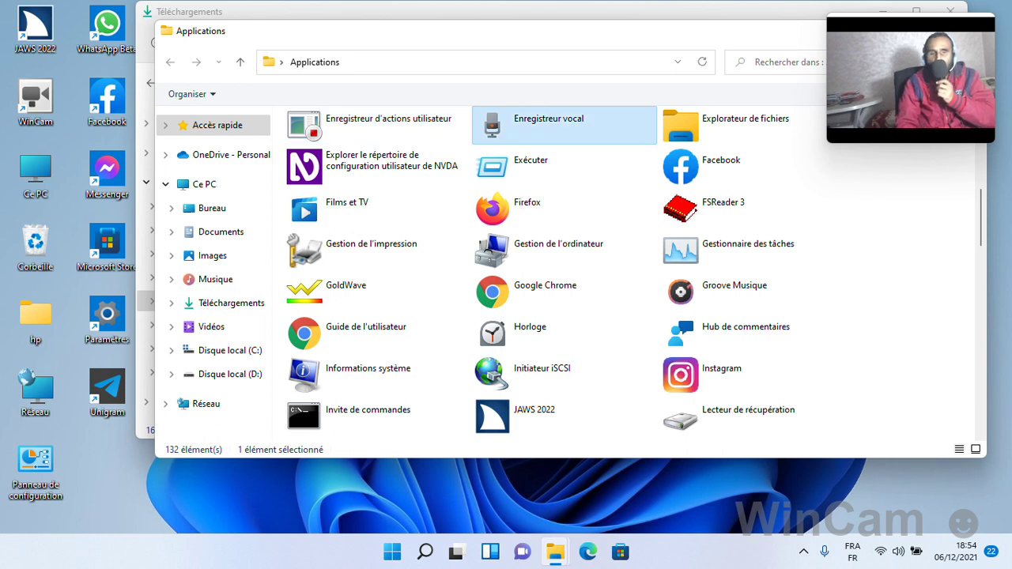
key("shift+F10")
key("Up")
key("Return")
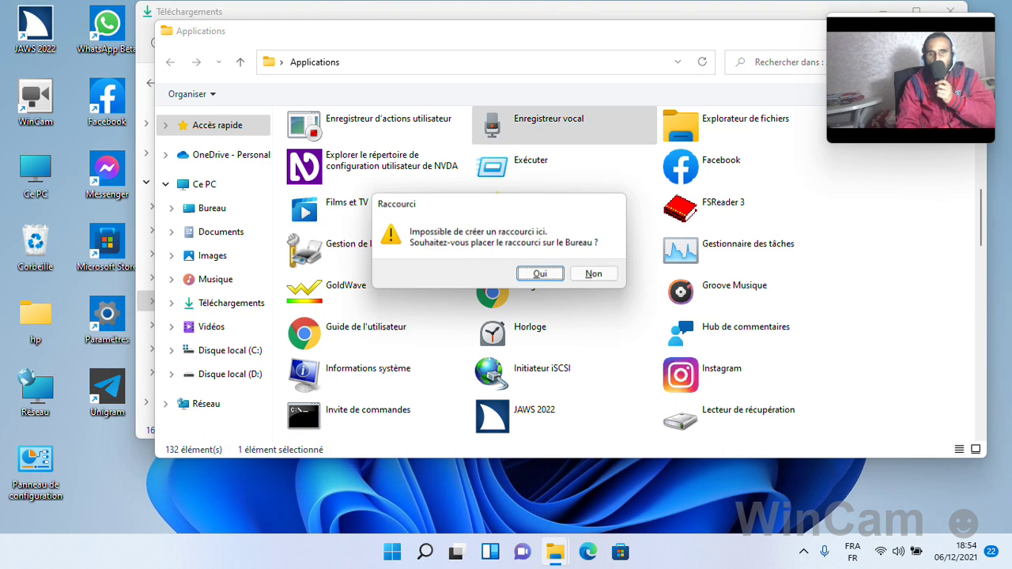
key("Return")
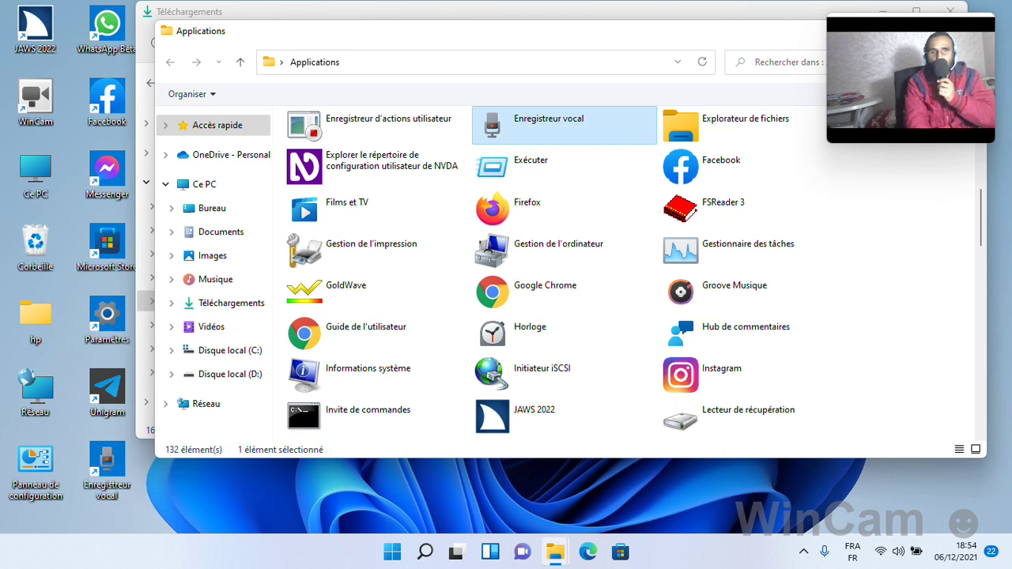
Go back to the start of the Applications folder and create a desktop shortcut for Caméra.
key("Home")
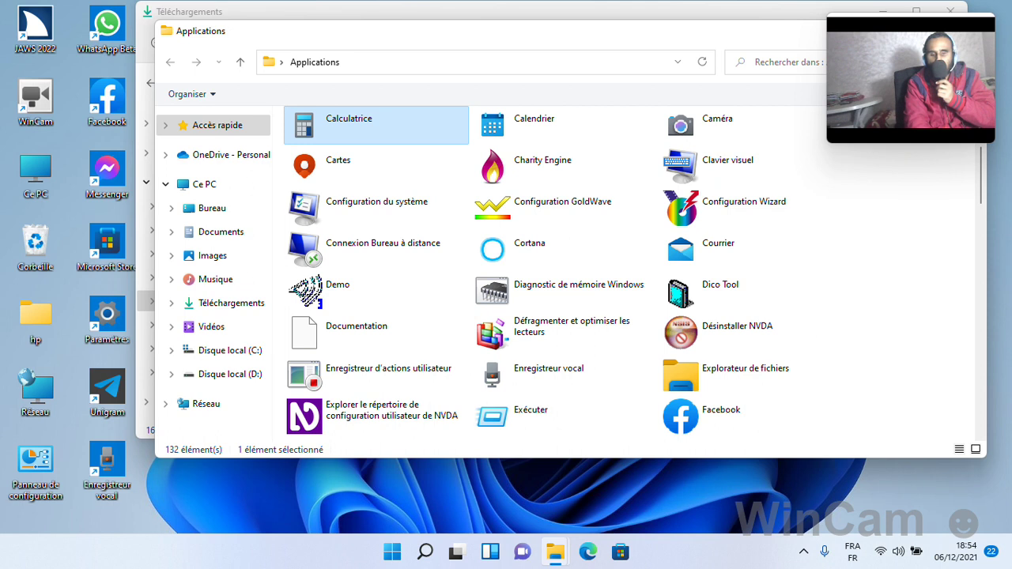
key("Right")
key("Right")
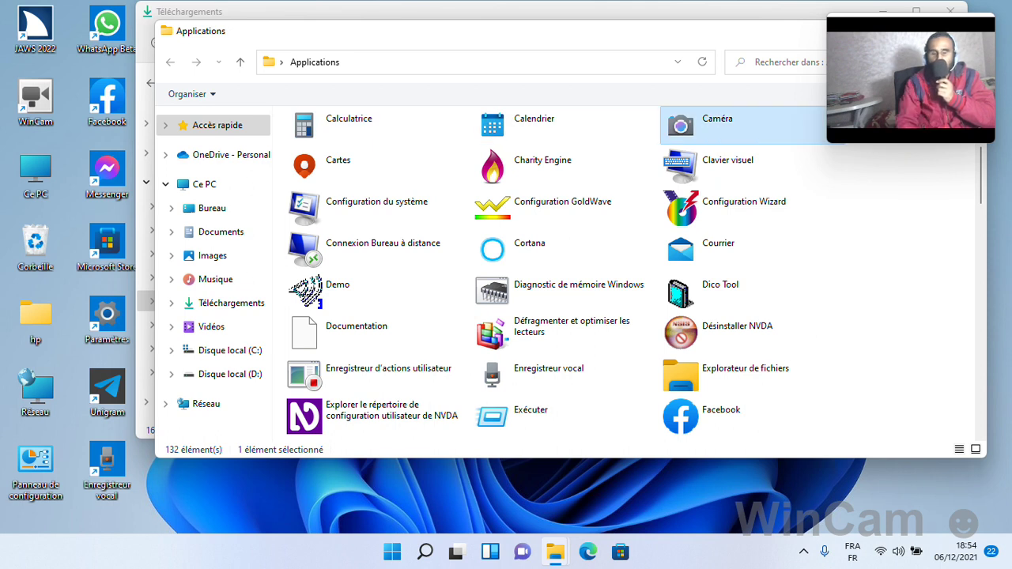
key("shift+F10")
key("Up")
key("Return")
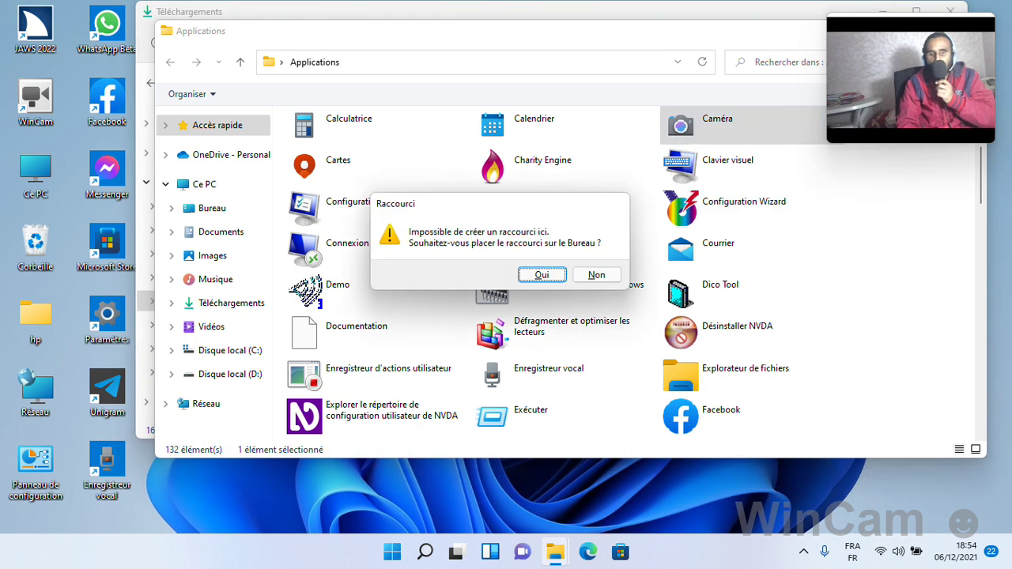
key("Return")
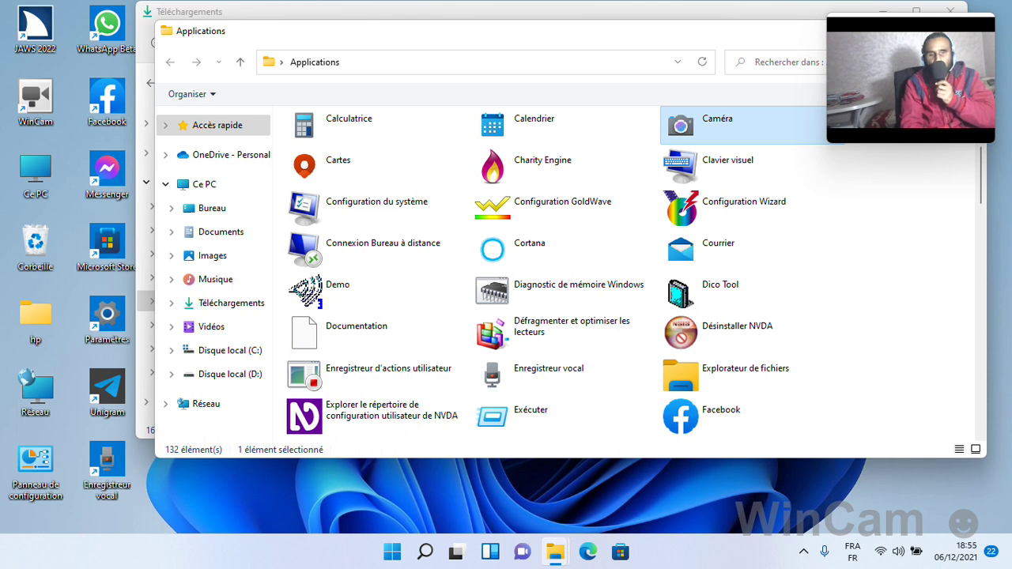
Find Instagram among the entries starting with I and place a shortcut to it on the desktop.
key("i")
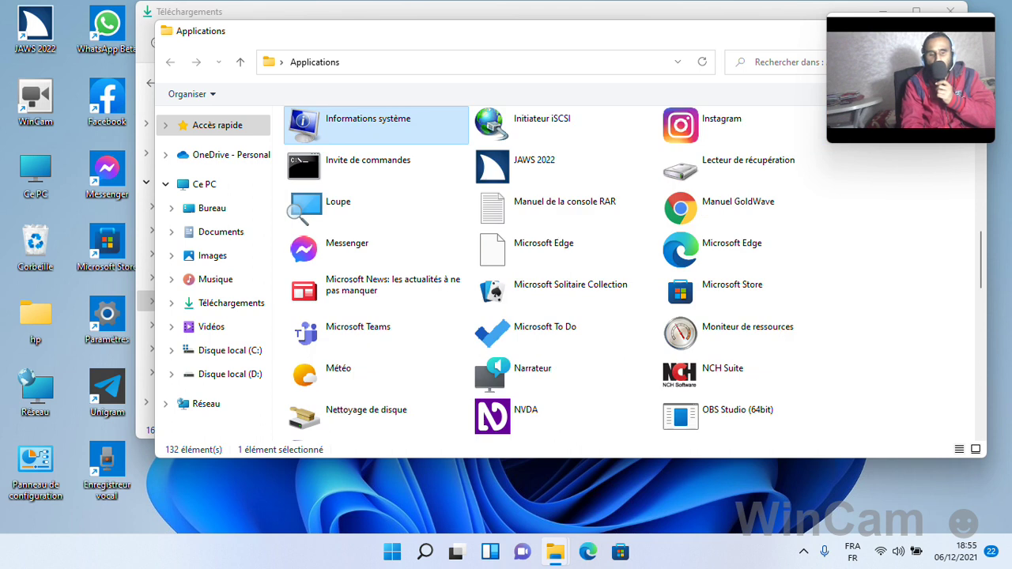
key("i")
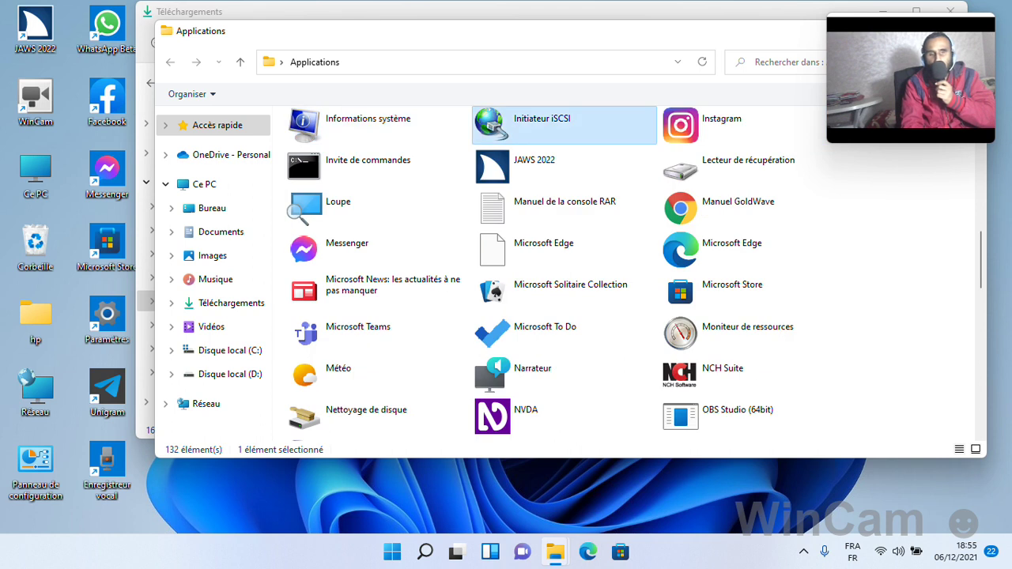
key("i")
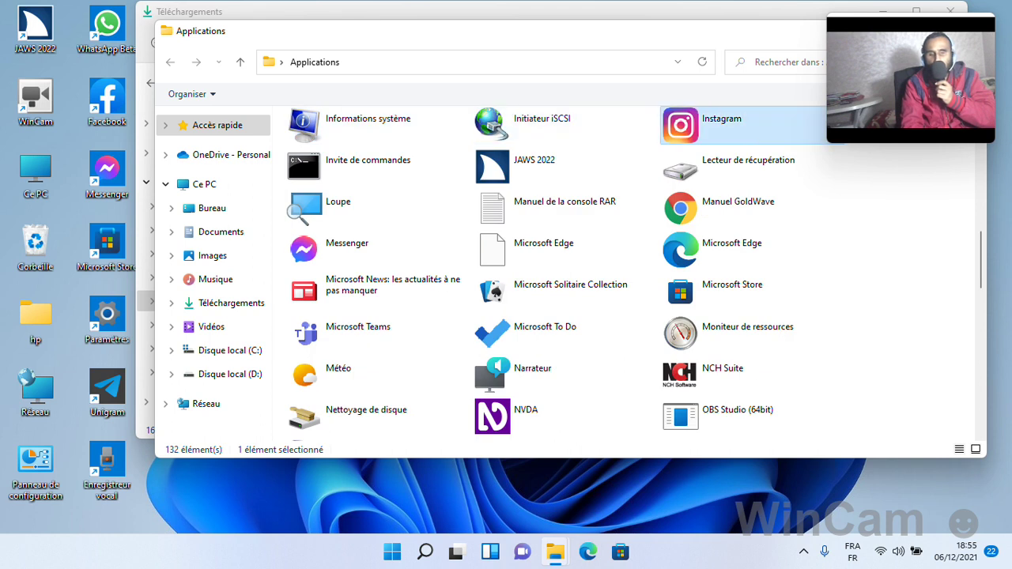
key("shift+F10")
key("Up")
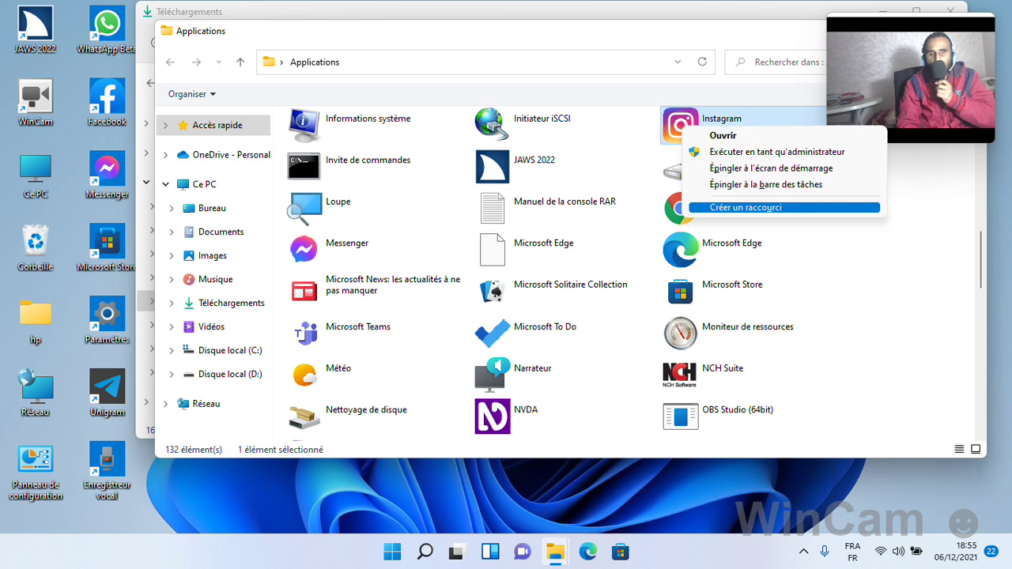
key("Return")
key("Return")
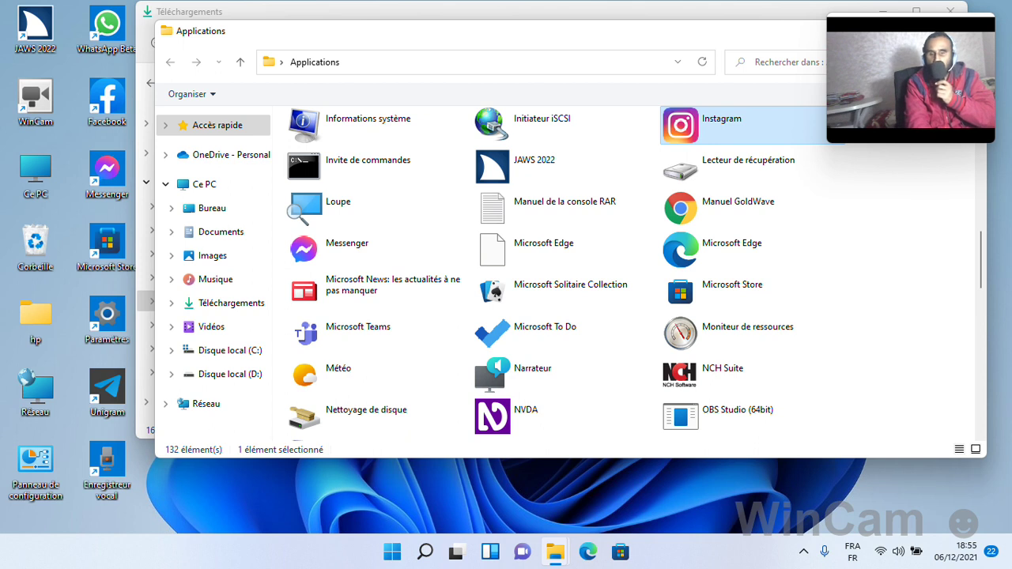
Look through the entries starting with C from Calculatrice to Courrier and view the actions available for Courrier.
key("c")
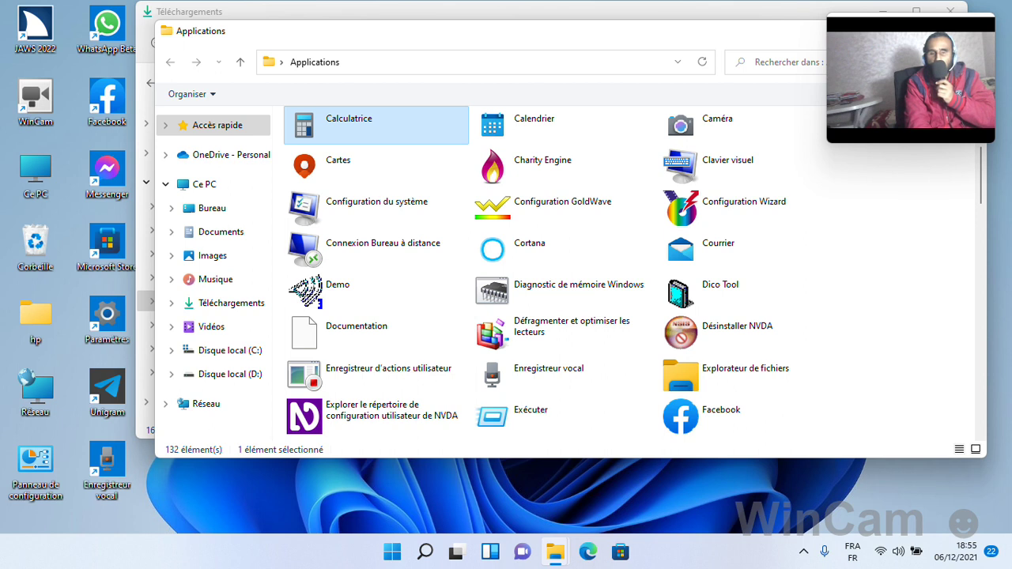
left_click(534, 122)
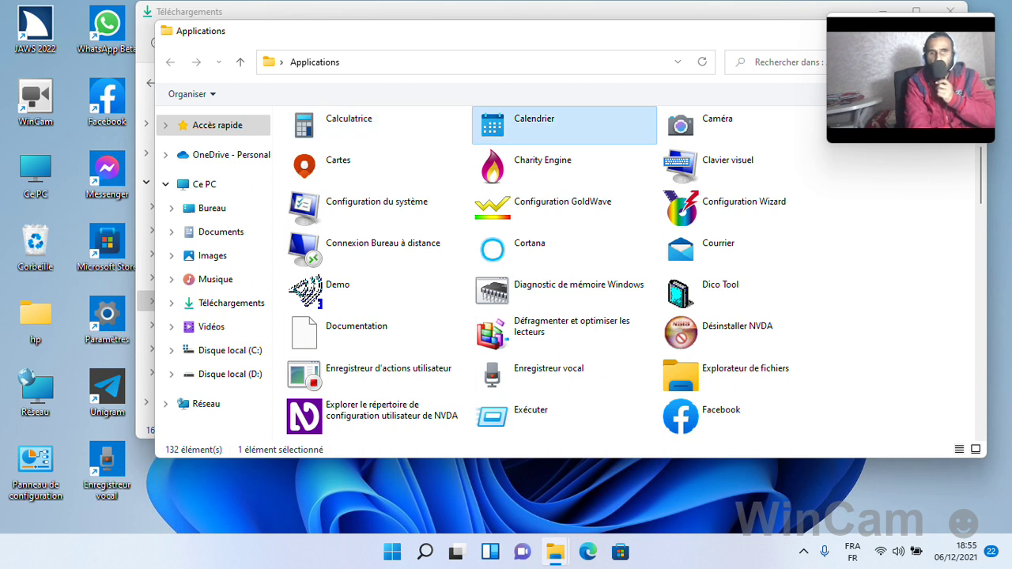
left_click(717, 123)
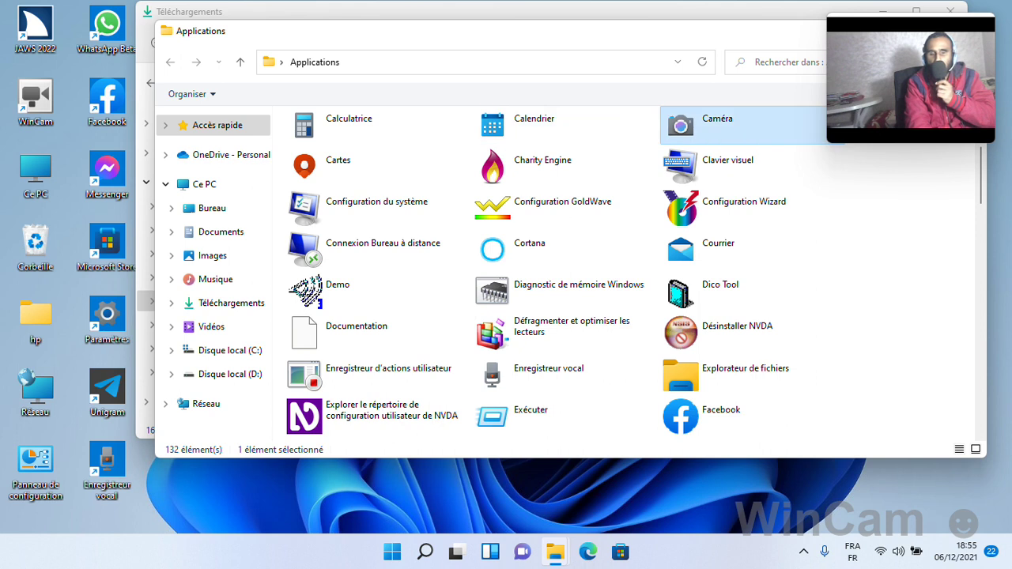
left_click(338, 163)
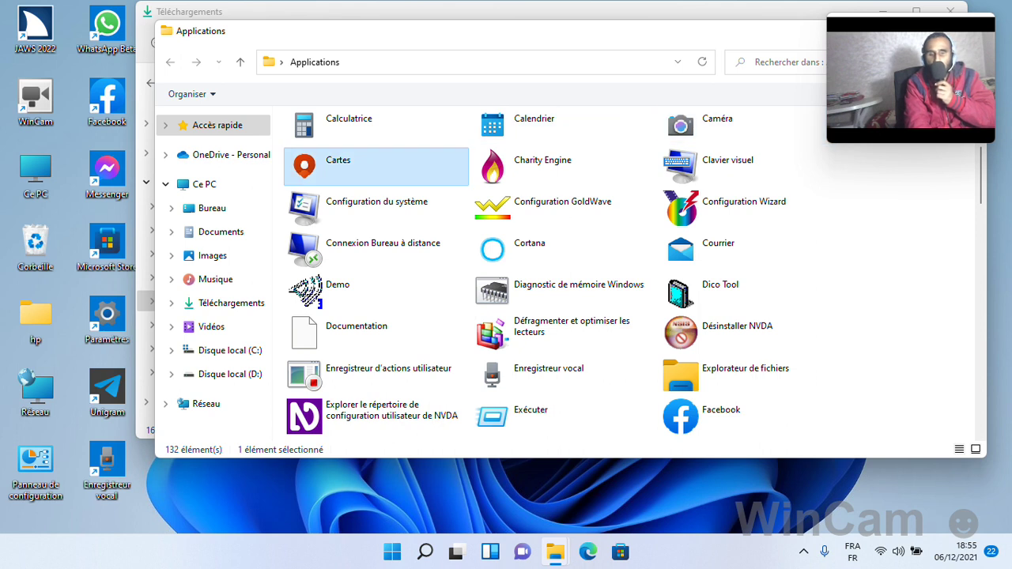
left_click(542, 163)
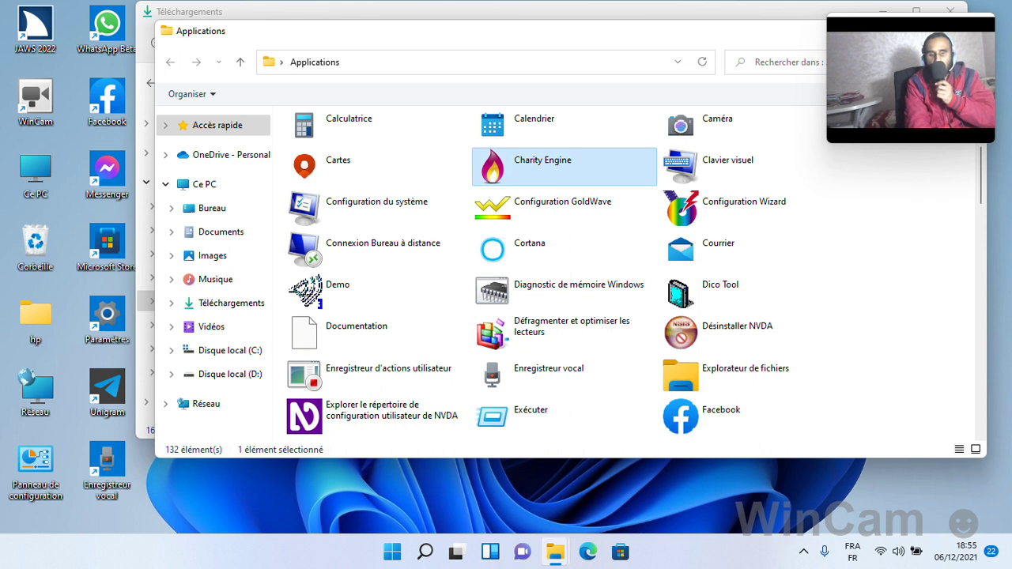
left_click(727, 164)
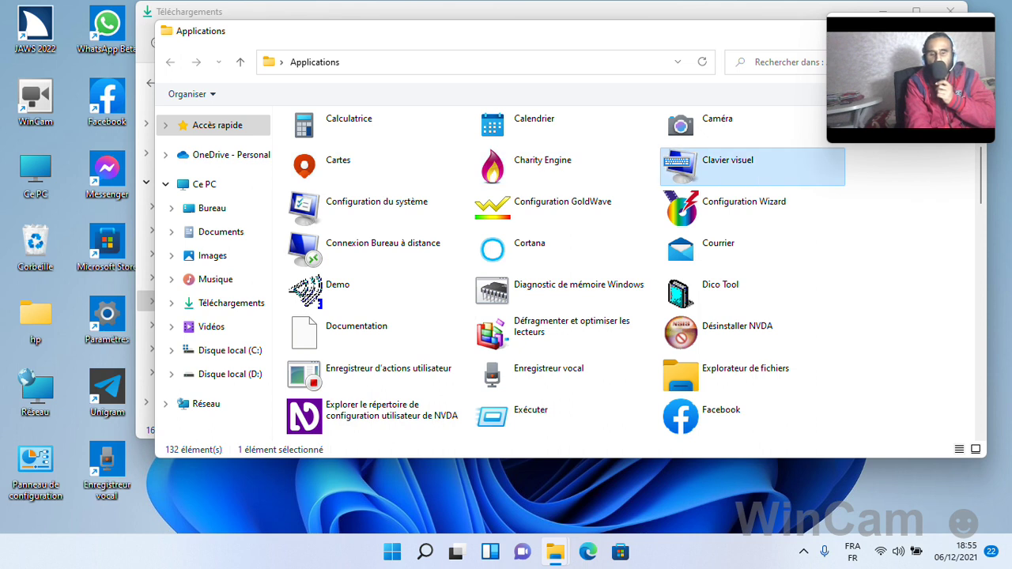
left_click(376, 205)
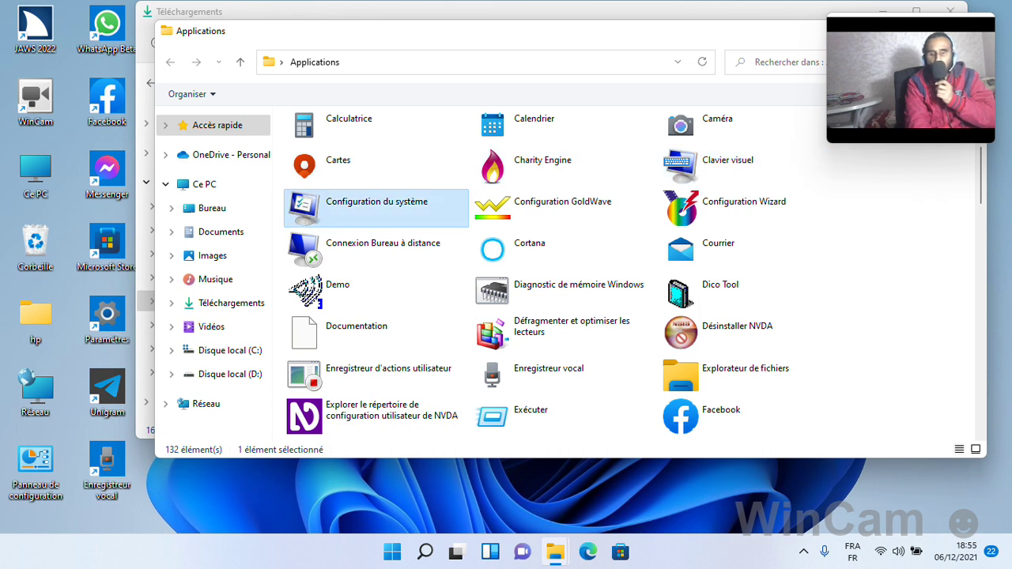
left_click(562, 205)
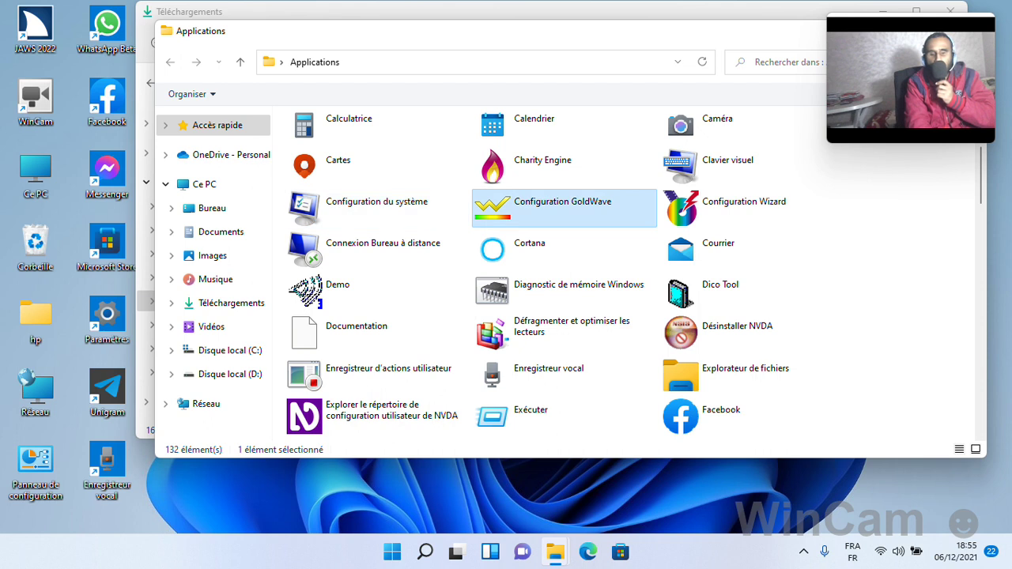
left_click(743, 205)
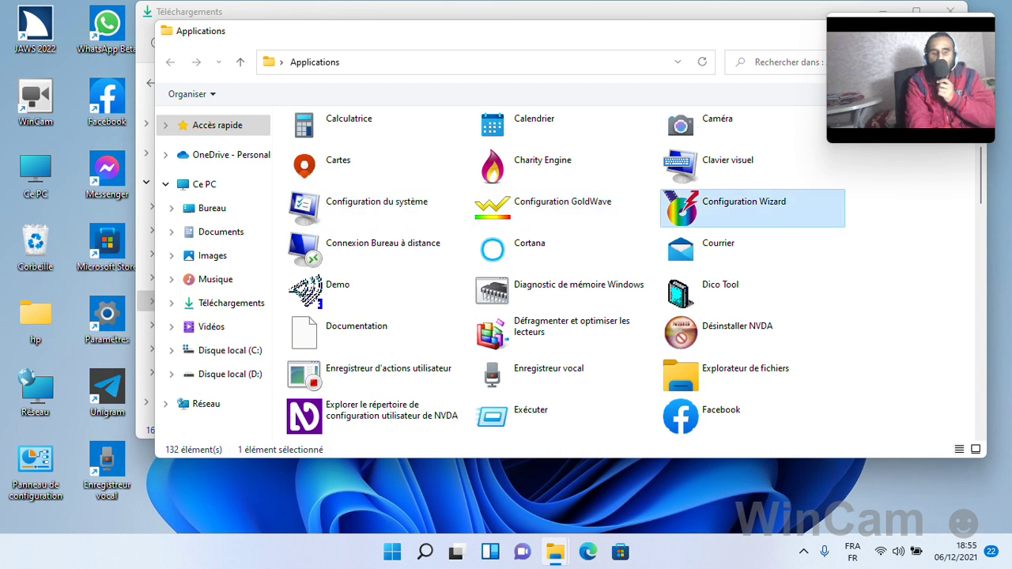
left_click(382, 246)
left_click(529, 246)
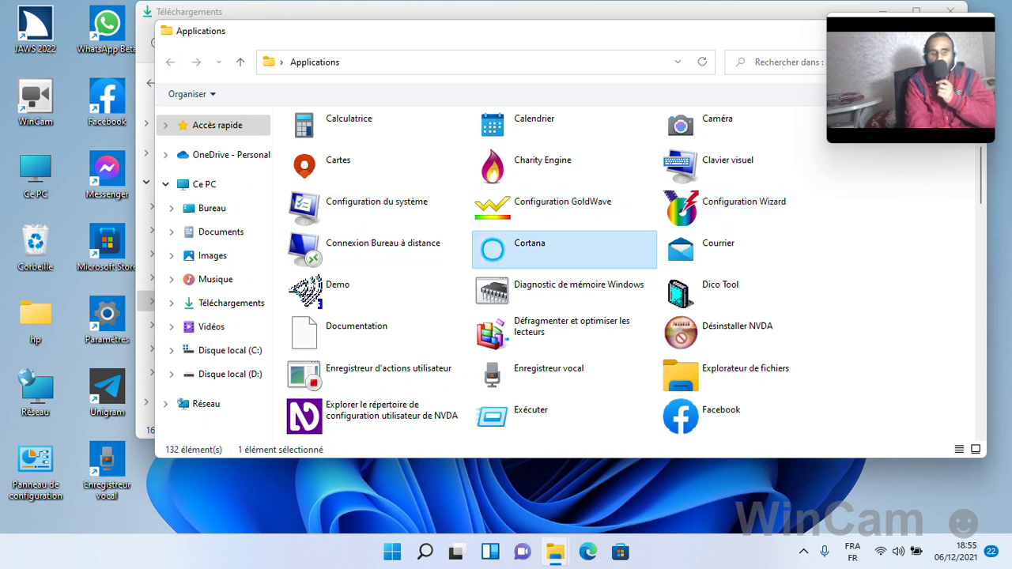
left_click(718, 246)
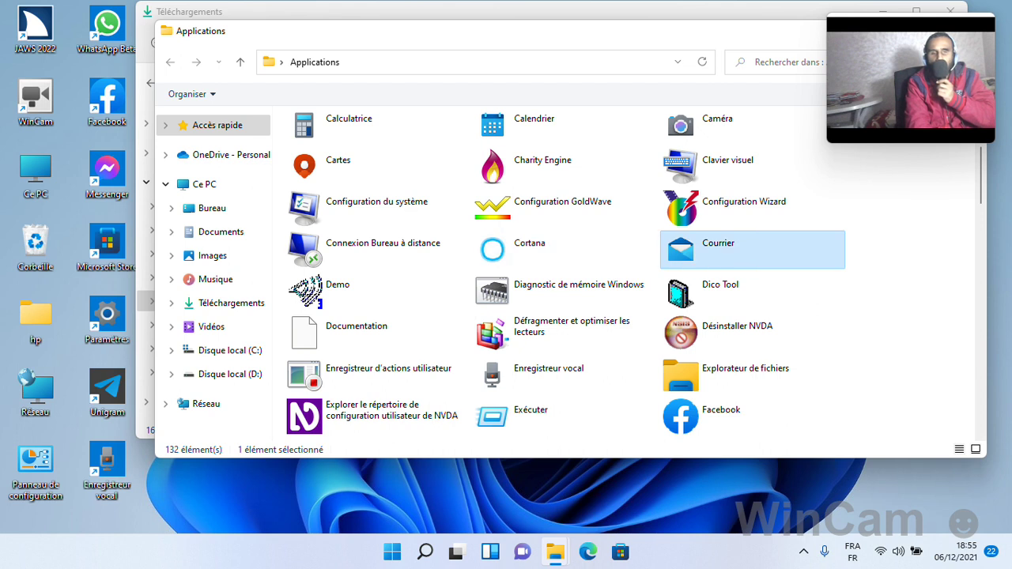
key("shift+F10")
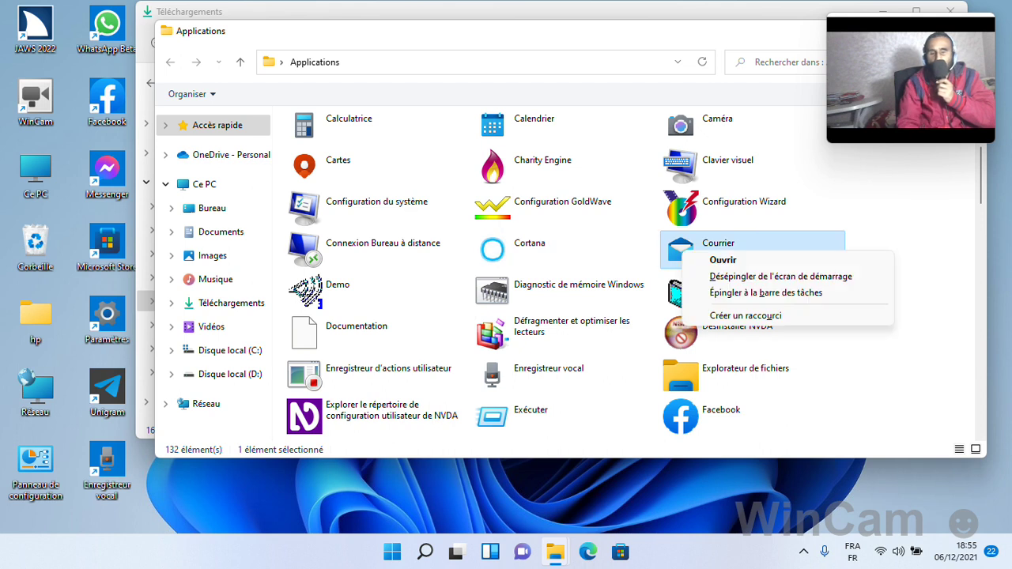
key("Up")
key("Escape")
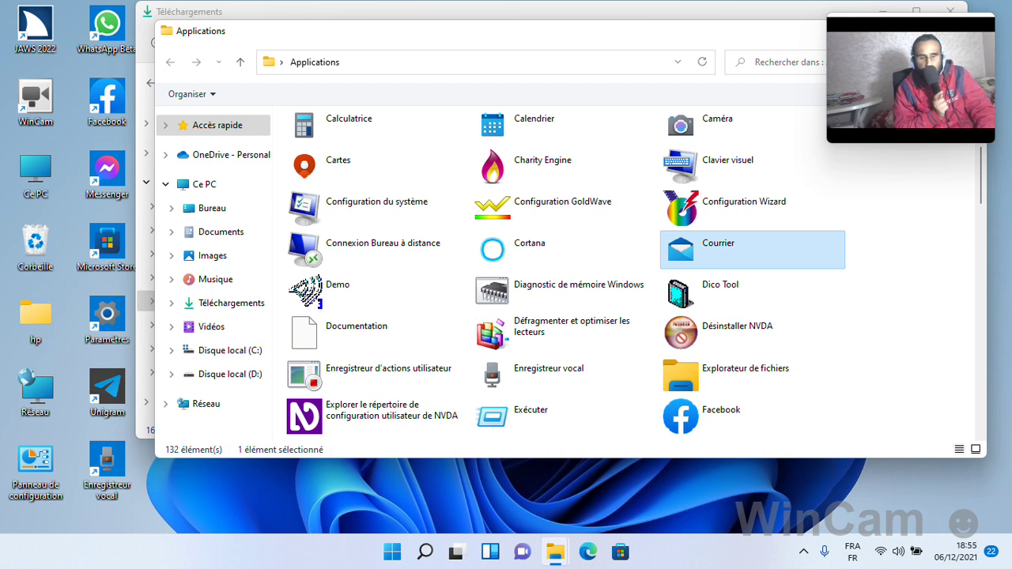
Find Sécurité Windows among the entries starting with S in the Applications folder and create a desktop shortcut for it.
key("s")
key("s")
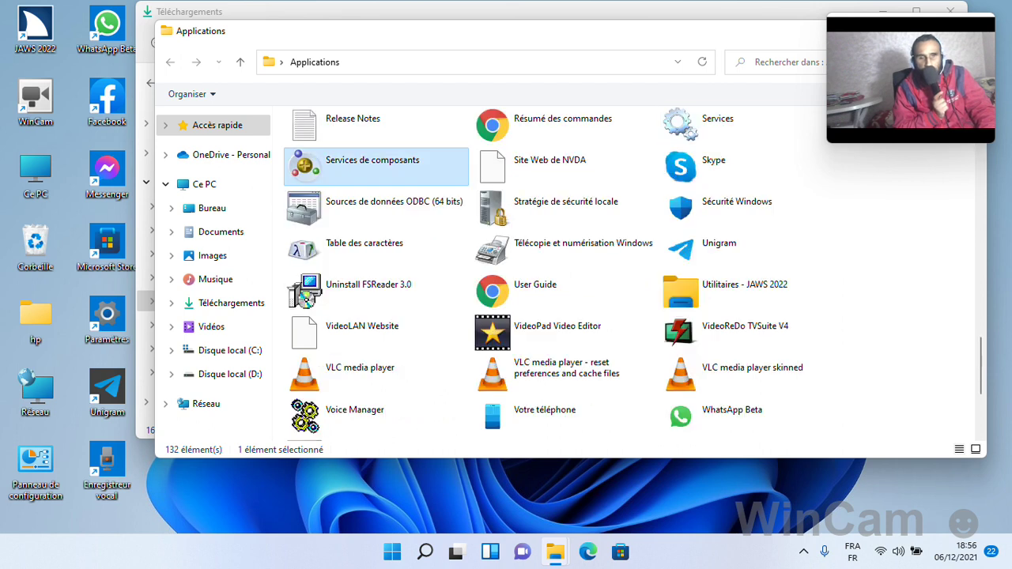
key("s")
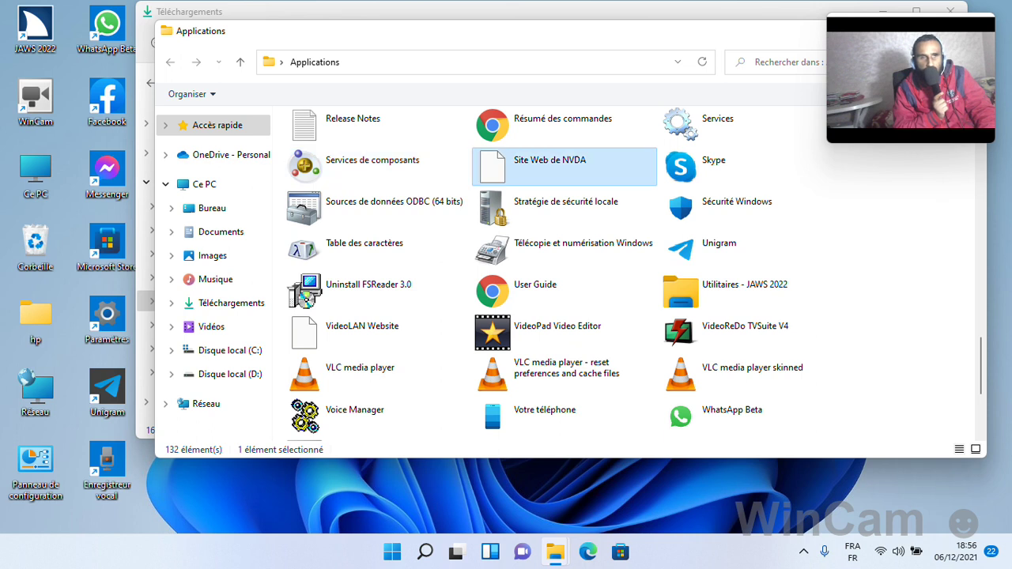
key("s")
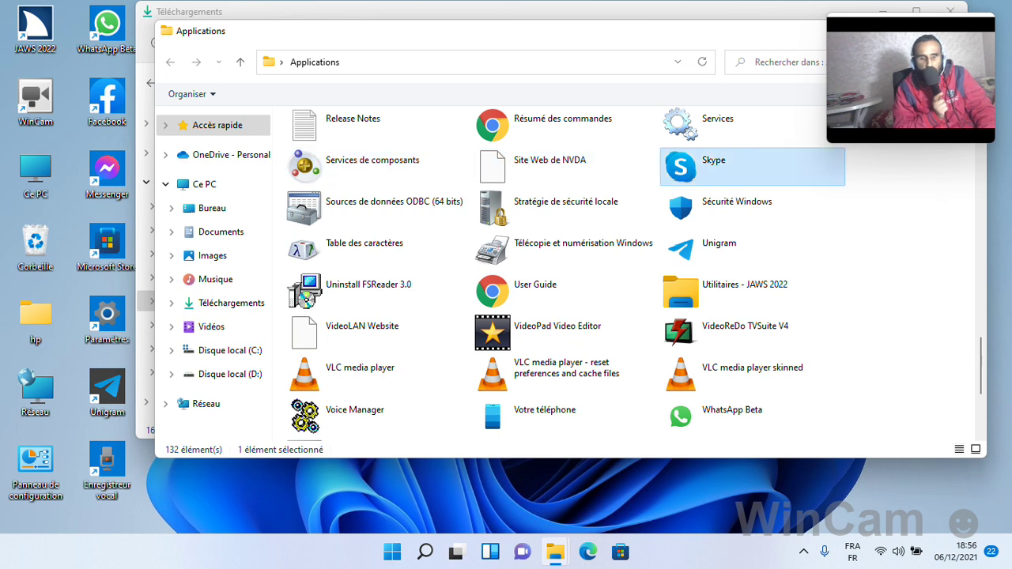
key("s")
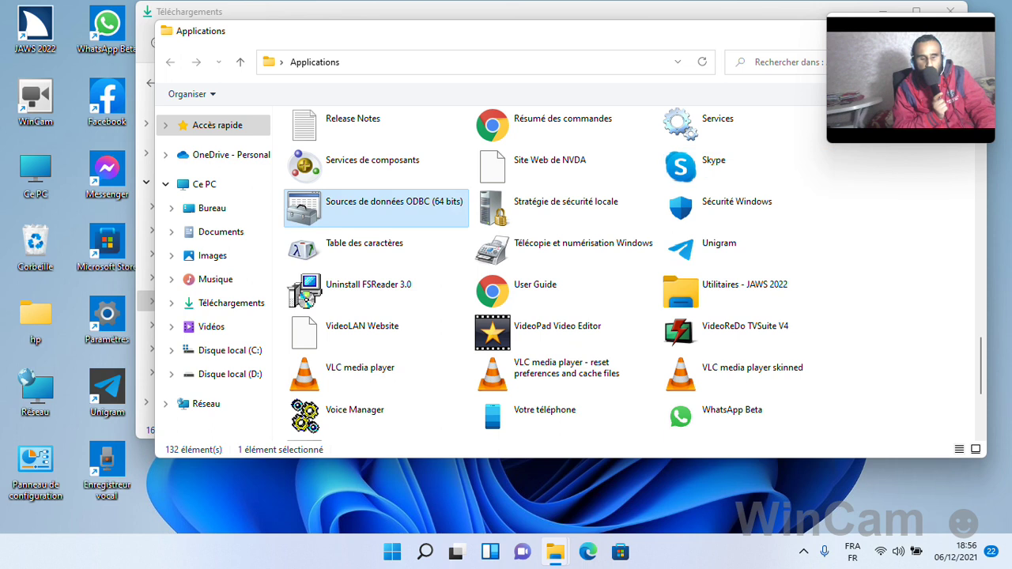
key("s")
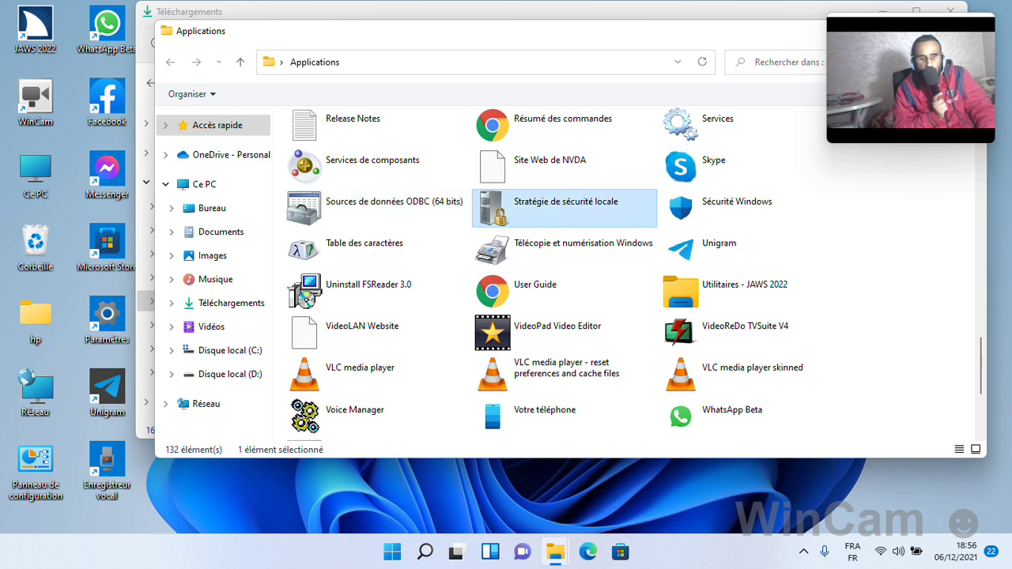
key("s")
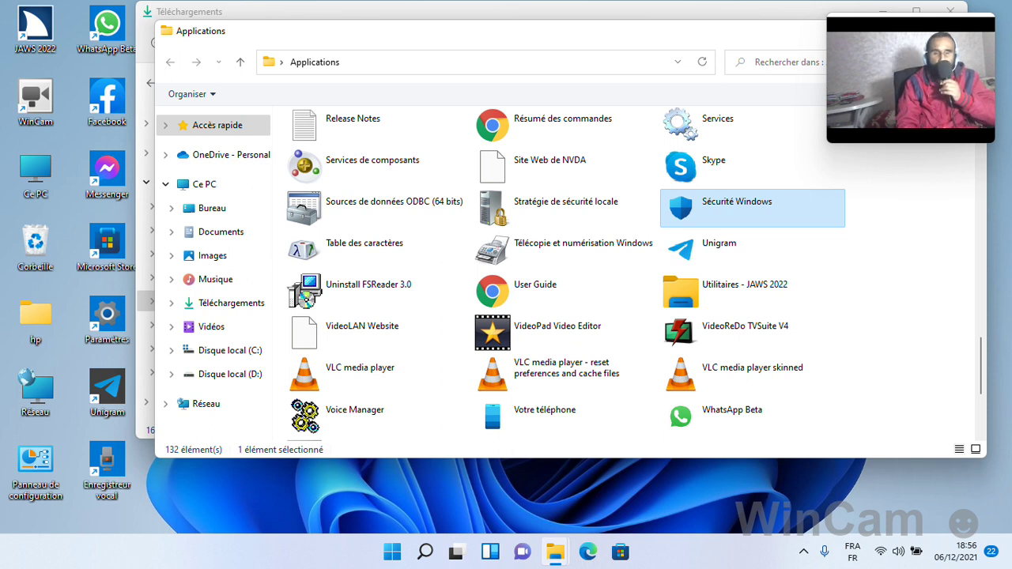
key("shift+F10")
key("Up")
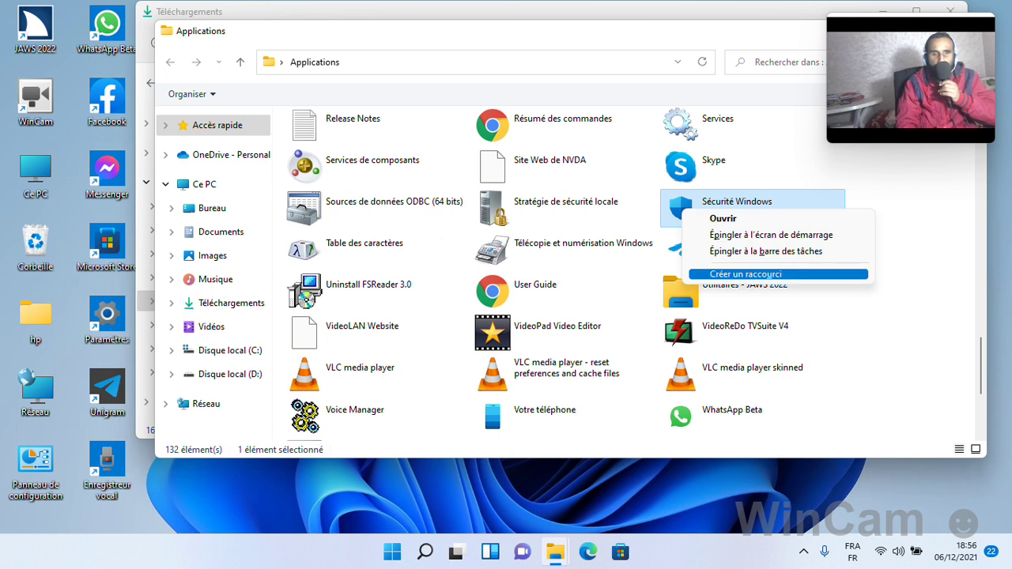
key("Return")
key("Return")
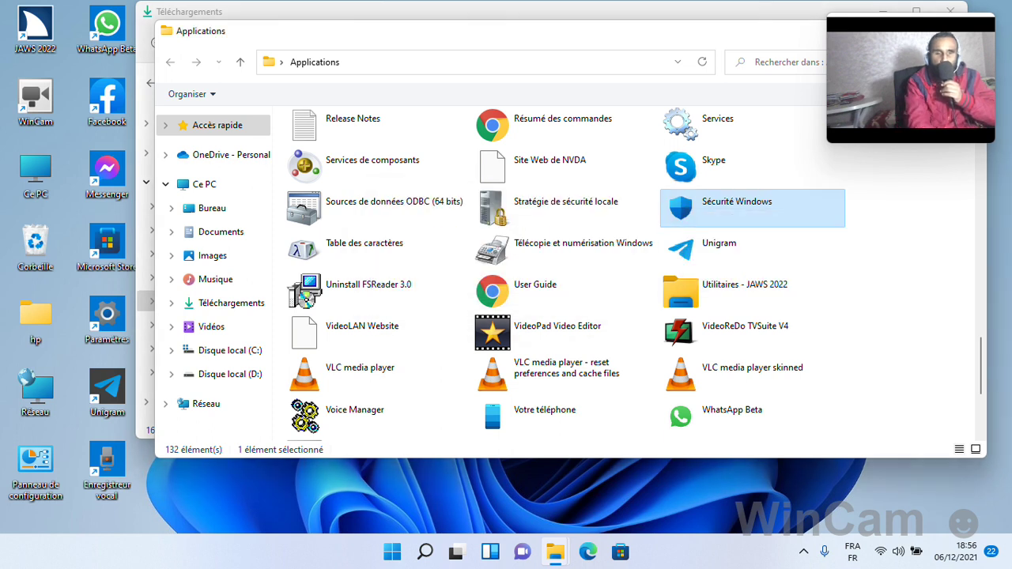
Close the Applications and Téléchargements windows and look through the desktop icons from JAWS 2022 to Panneau de configuration.
key("alt+F4")
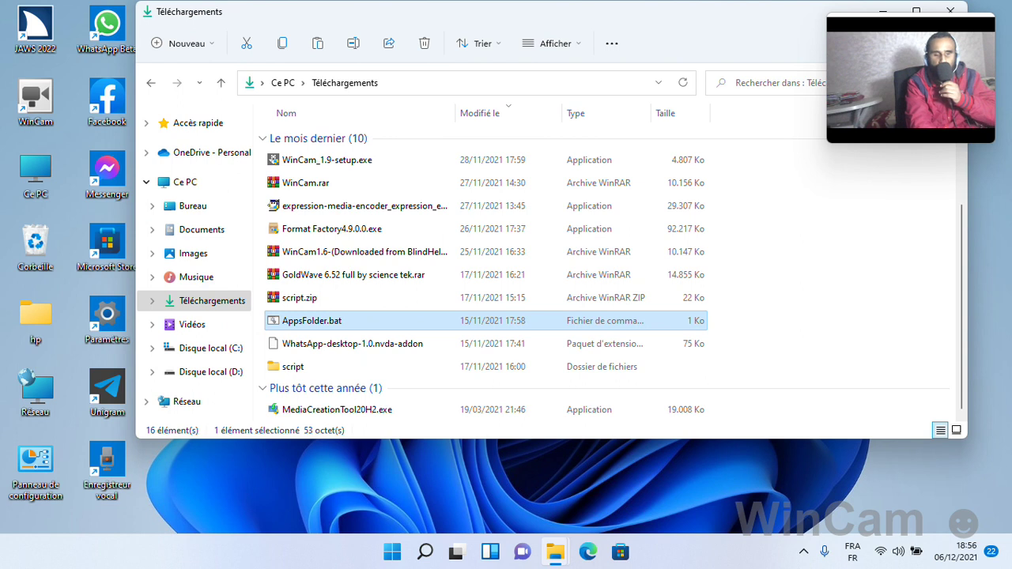
key("alt+F4")
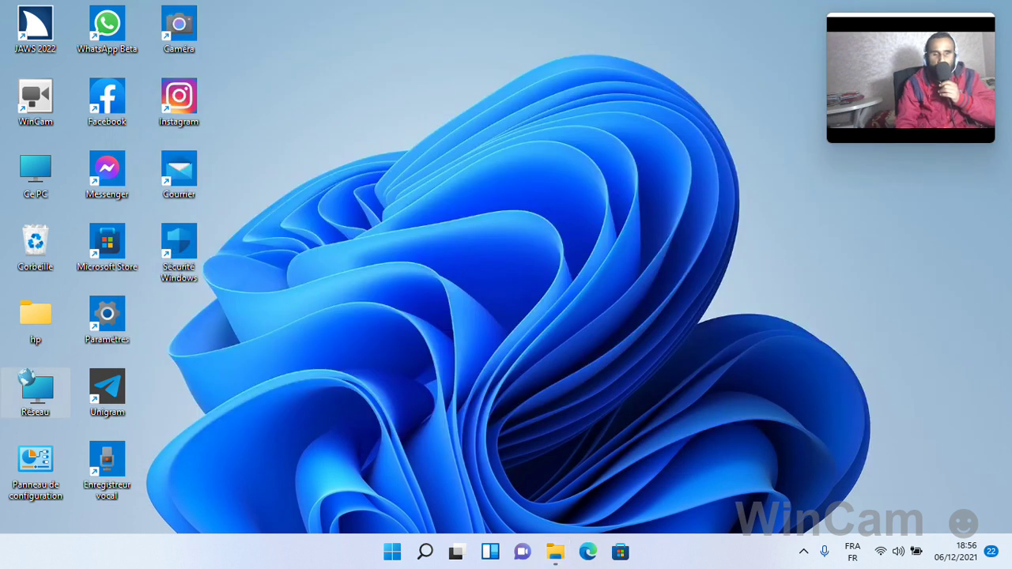
key("Home")
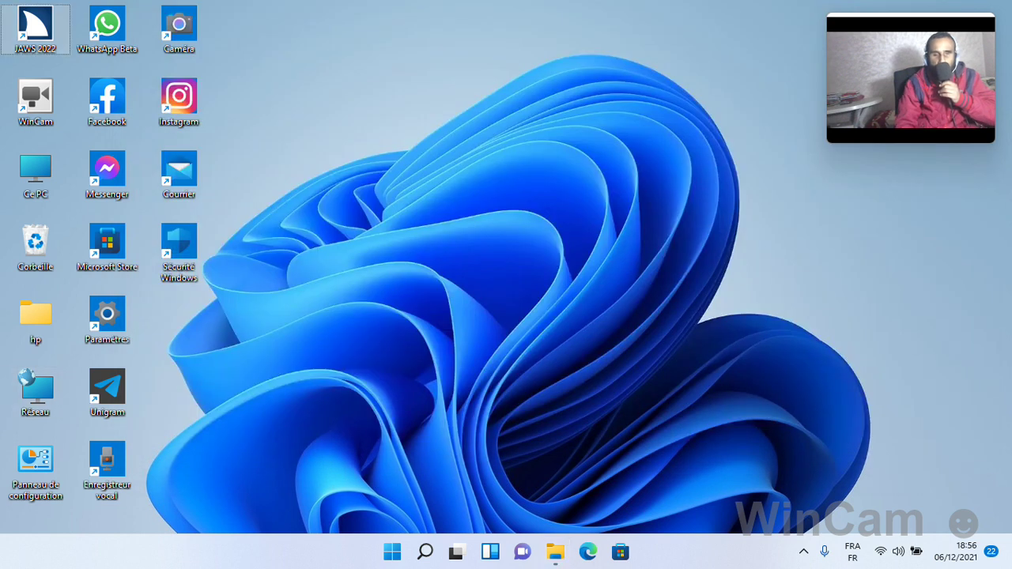
key("Down")
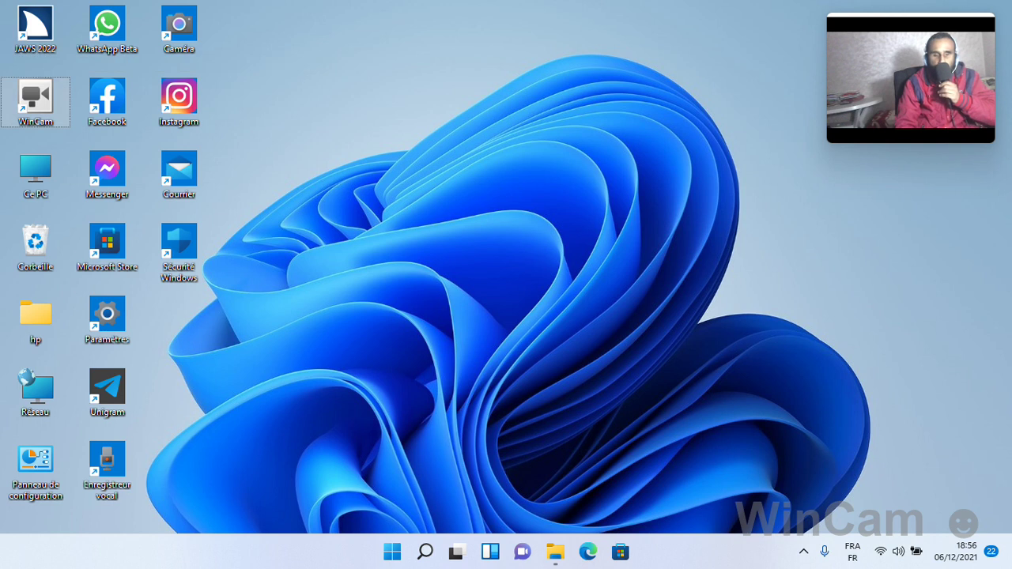
key("Down")
key("Down")
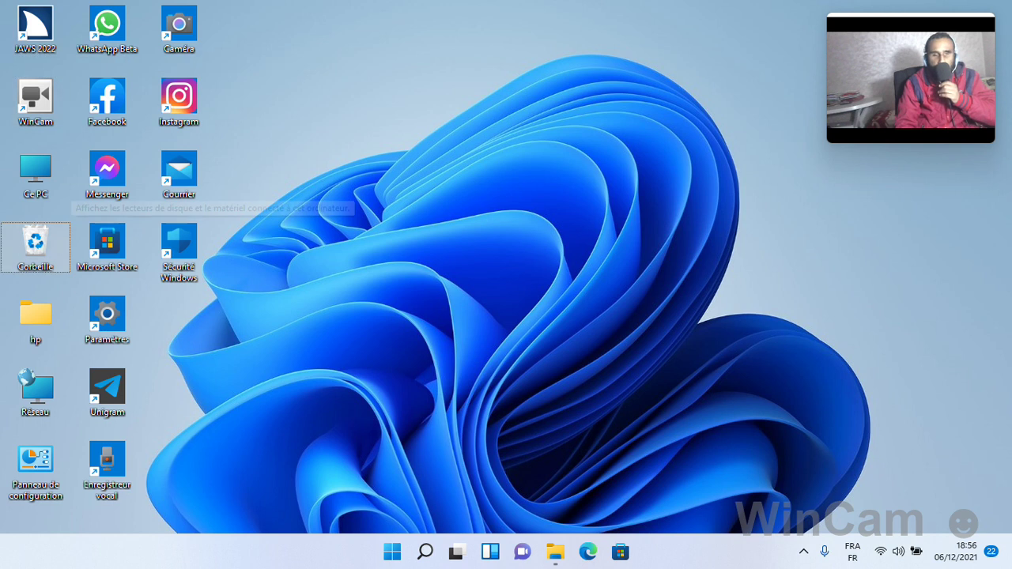
key("Down")
key("Down")
key("Down")
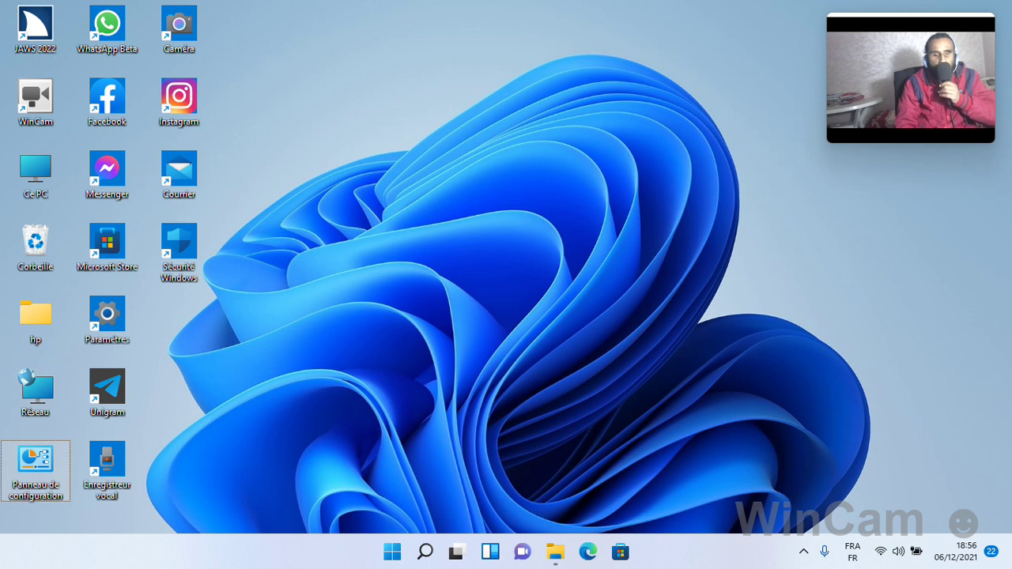
Look through the desktop shortcuts from WhatsApp Beta to Enregistreur vocal.
key("Home")
key("Right")
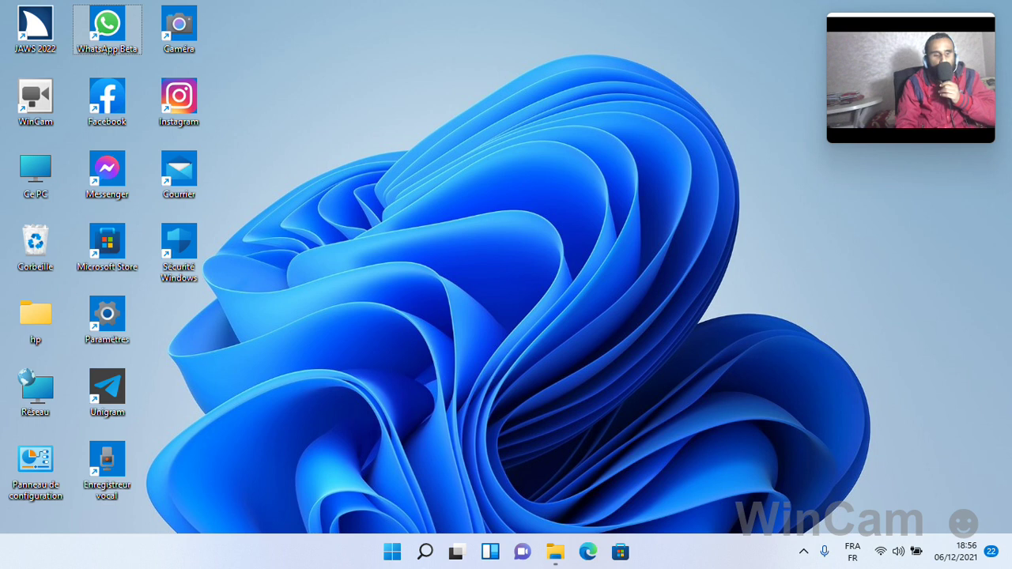
key("Down")
key("Down")
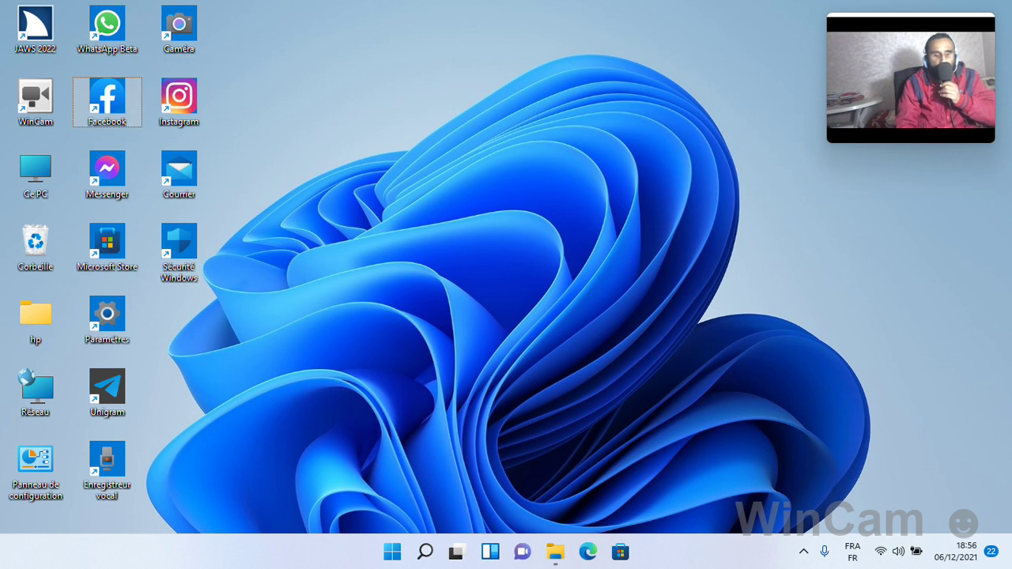
key("Down")
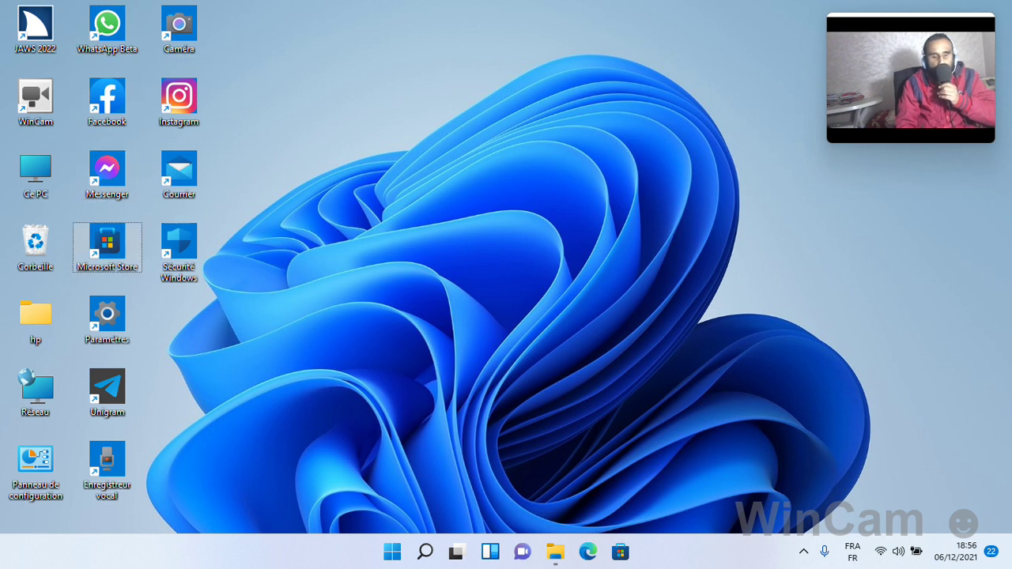
key("Down")
key("Down")
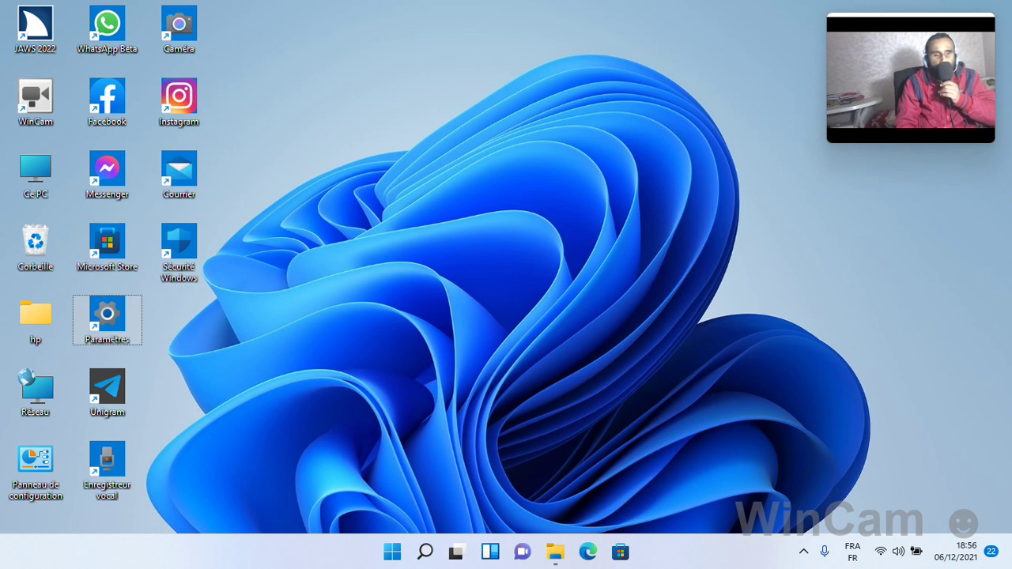
key("Down")
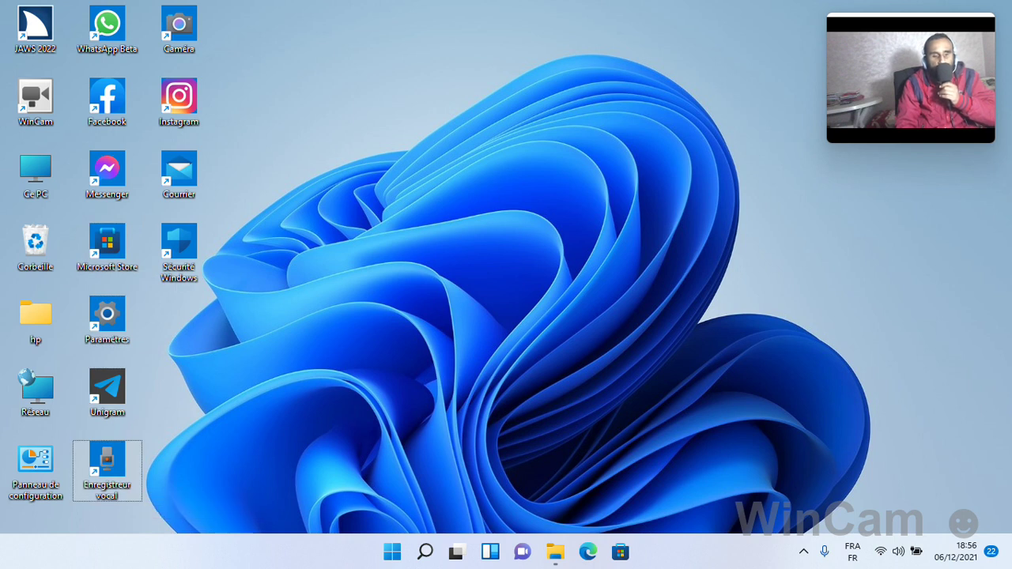
key("Up")
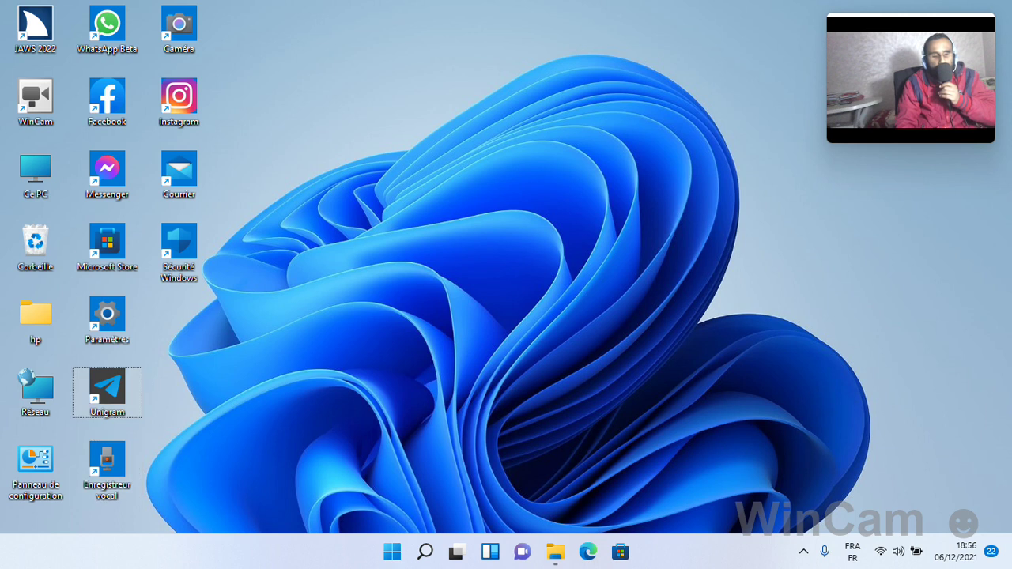
key("Left")
key("Right")
key("Up")
key("Up")
key("Up")
key("Up")
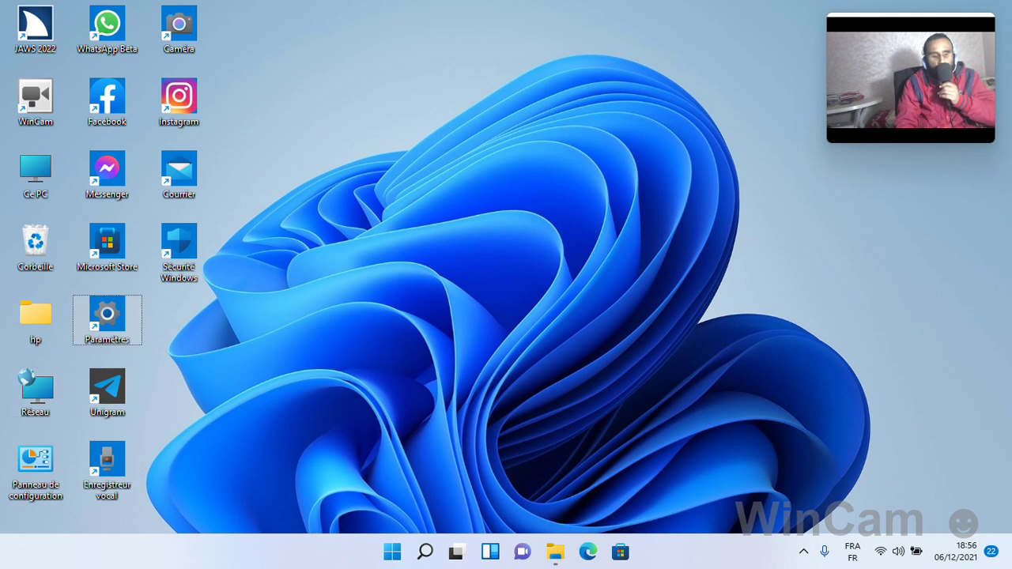
key("Up")
Look through the newly added desktop shortcuts, starting from Caméra and Instagram.
key("Right")
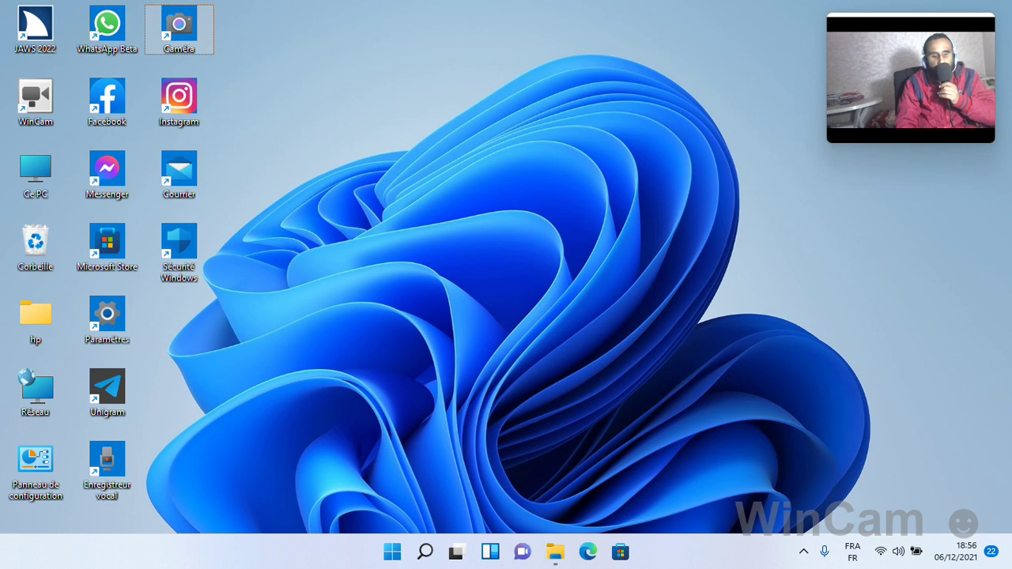
key("Down")
key("Down")
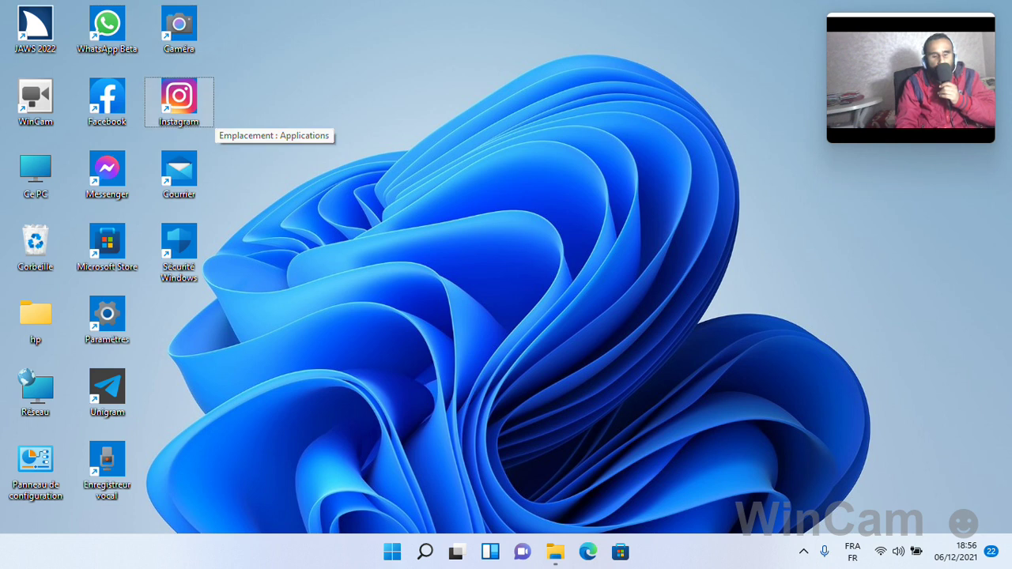
key("Down")
key("Down")
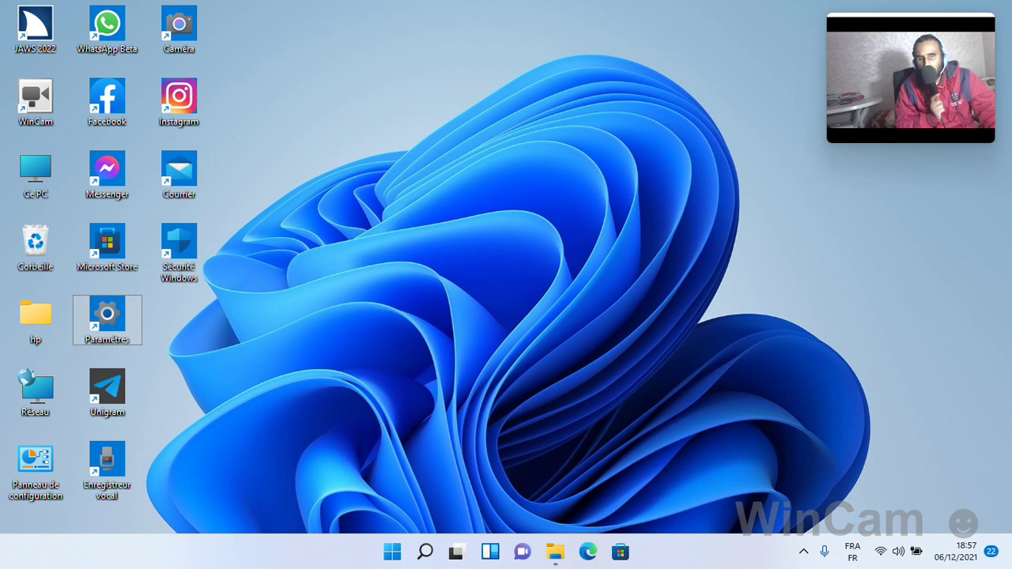
key("Tab")
key("super+e")
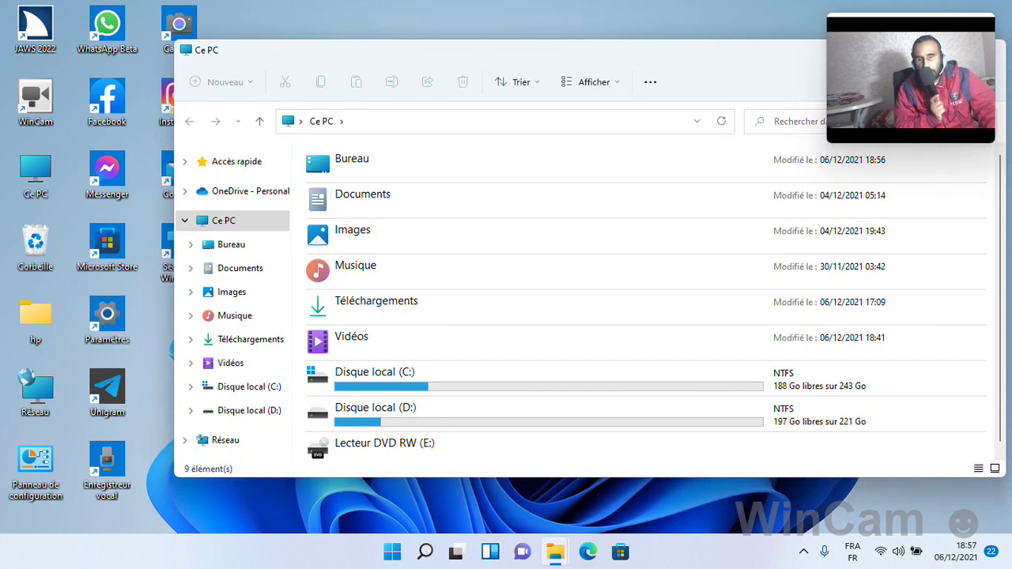
key("alt+F4")
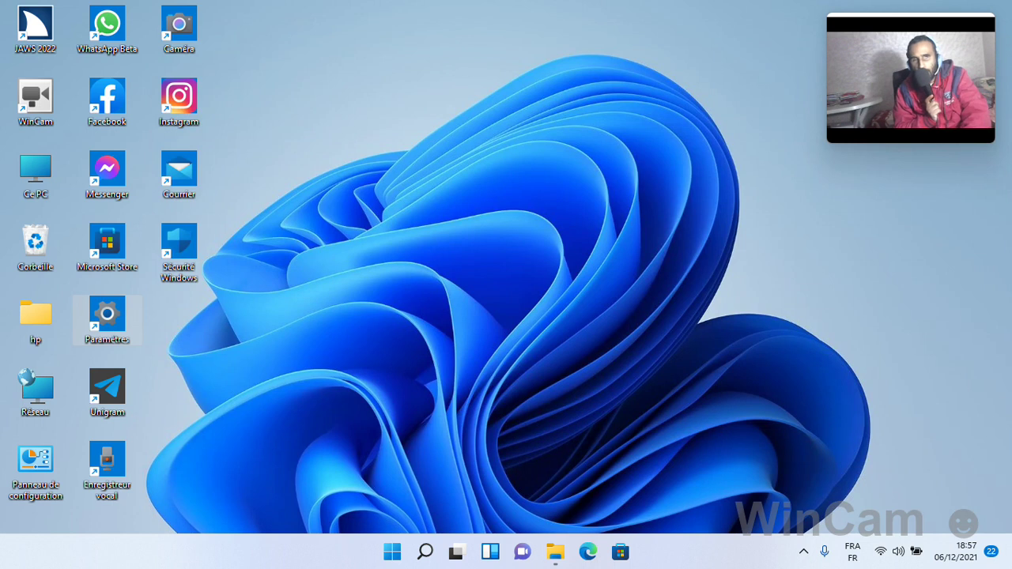
Open Panneau de configuration from the desktop, check its Afficher par options on the category page and return to Tous les Panneaux de configuration.
left_click(36, 470)
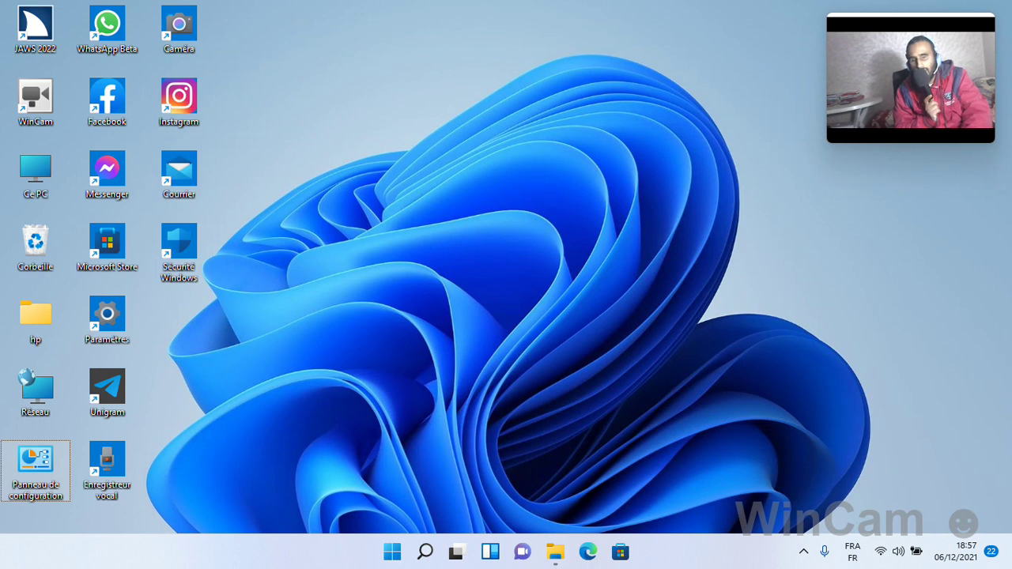
key("Return")
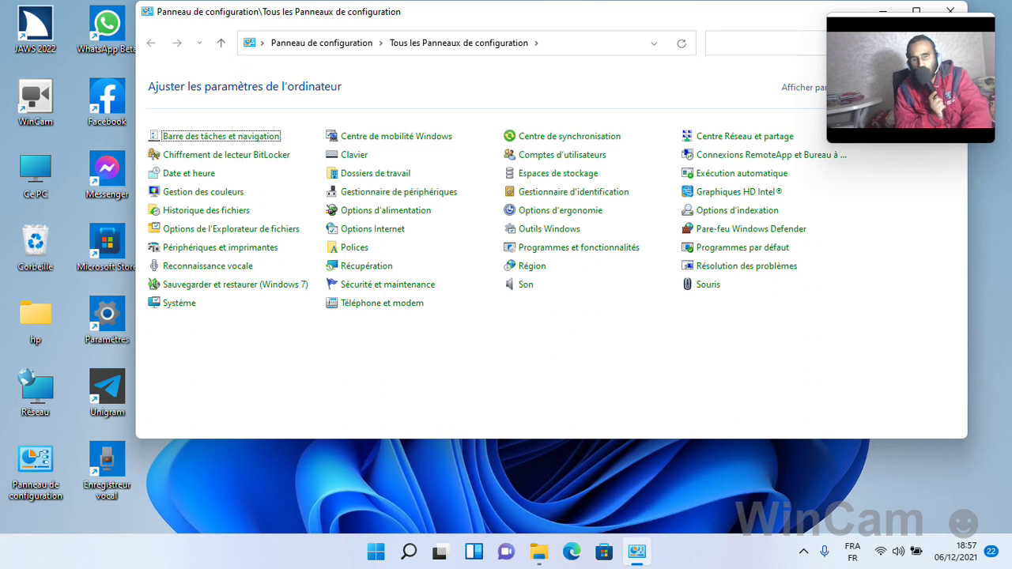
key("alt+Up")
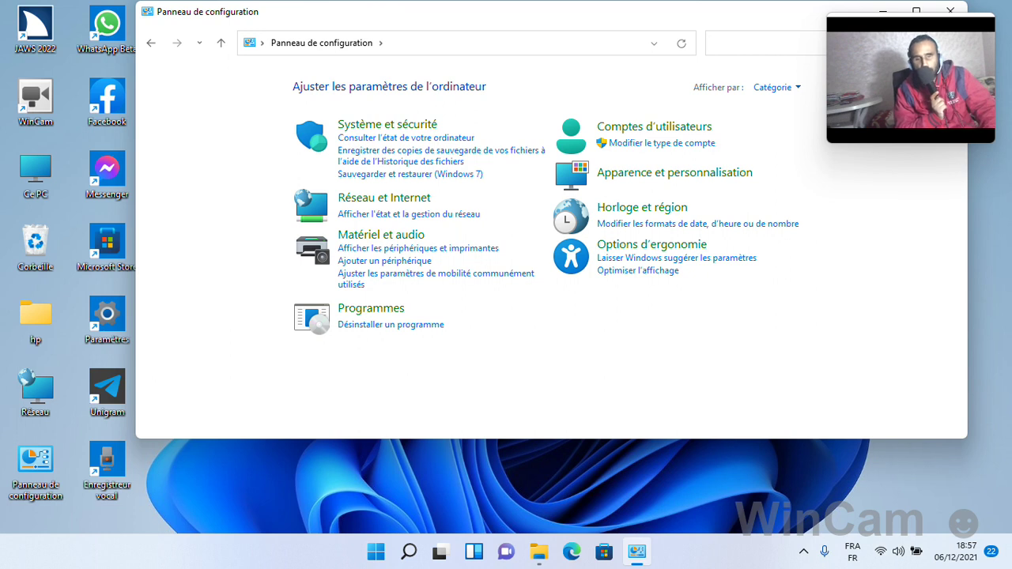
key("Tab")
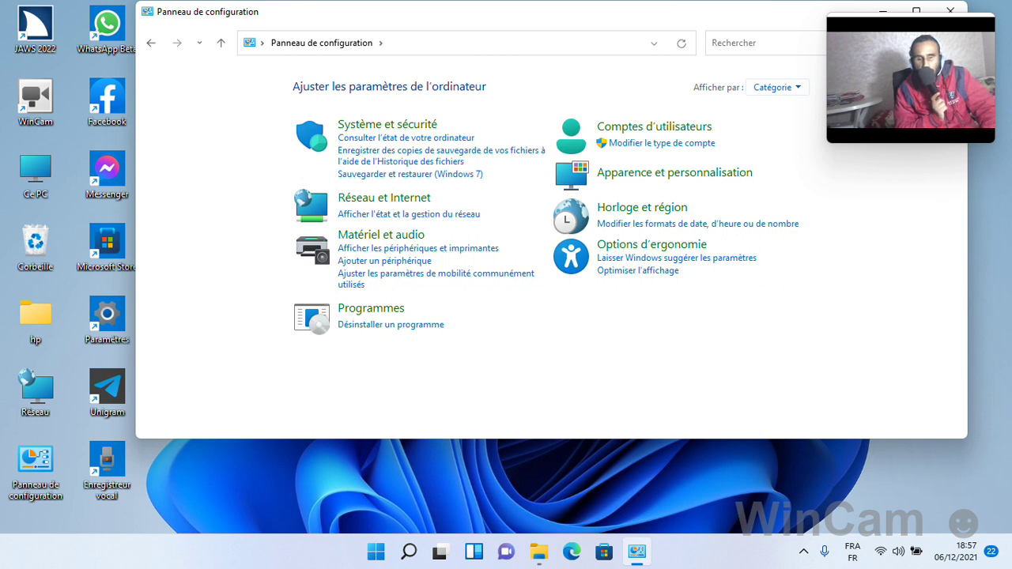
key("space")
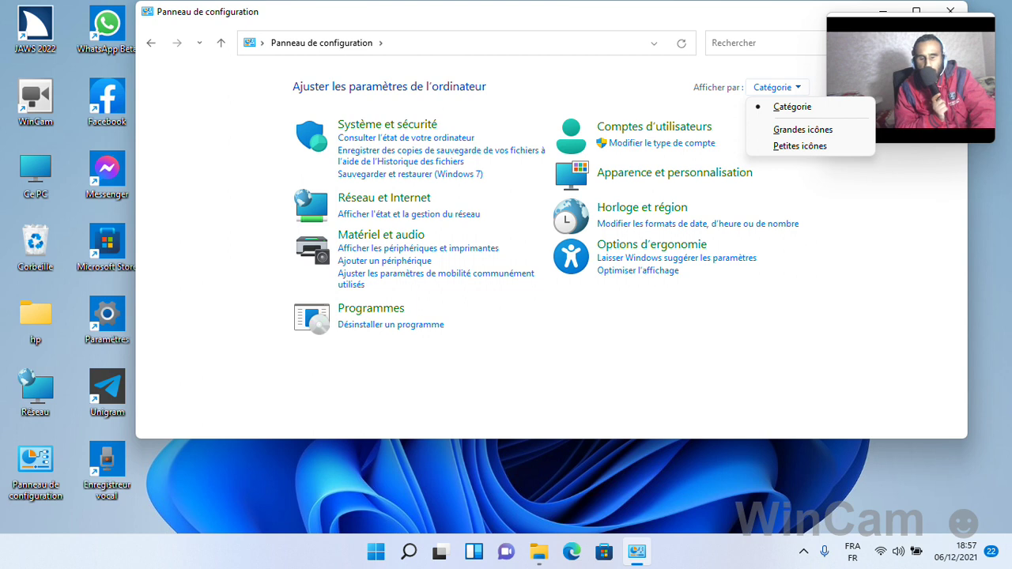
key("Up")
key("Down")
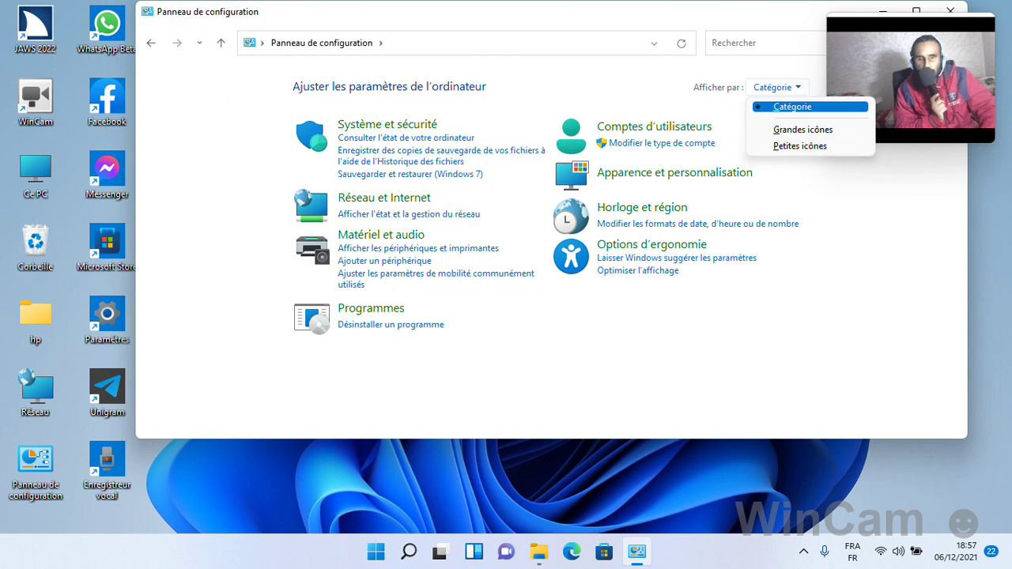
key("Escape")
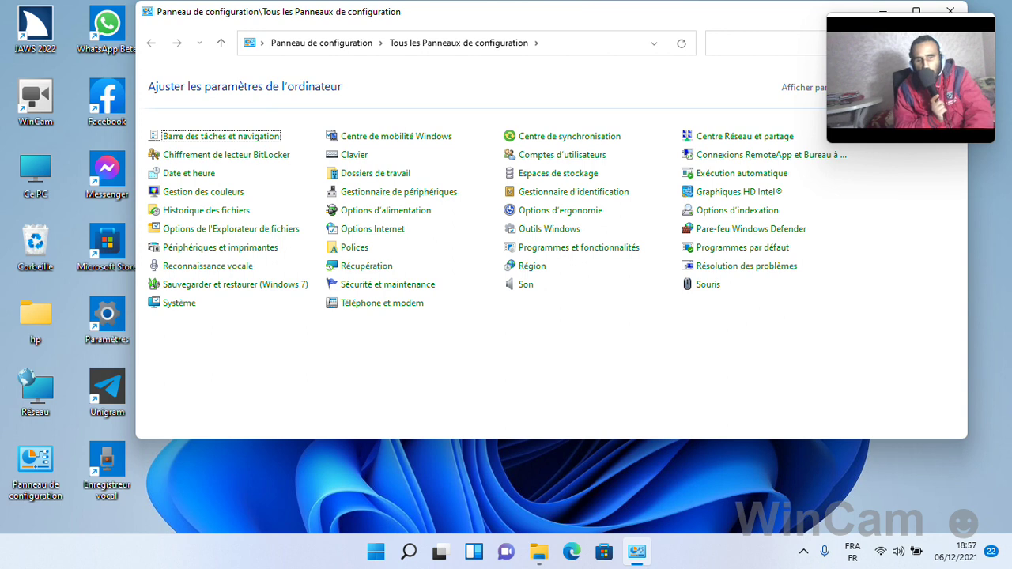
Open Options de l'Explorateur de fichiers, set Ouvrir l'Explorateur de fichiers dans to Accès rapide and confirm the change.
key("o")
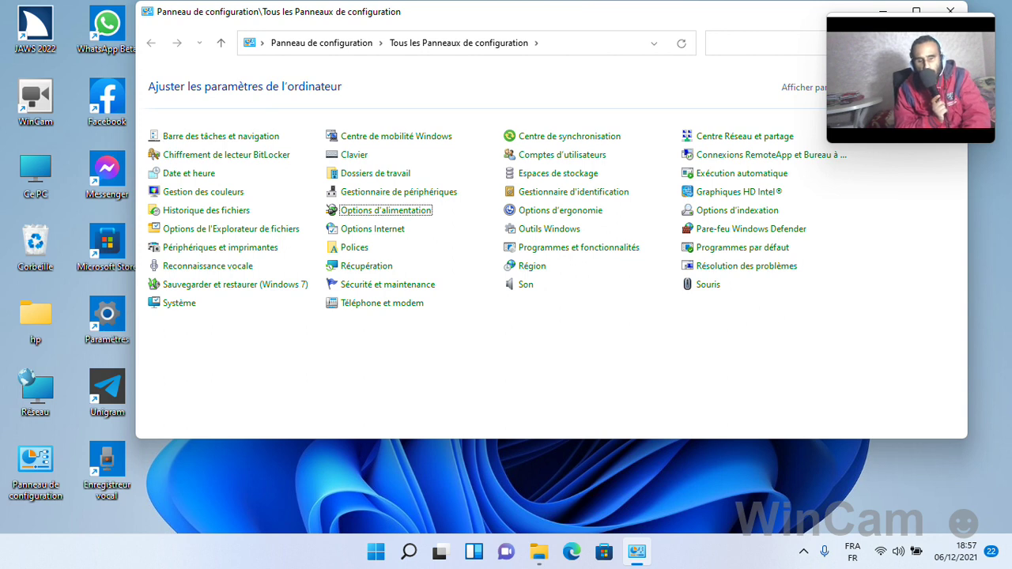
key("o")
key("o")
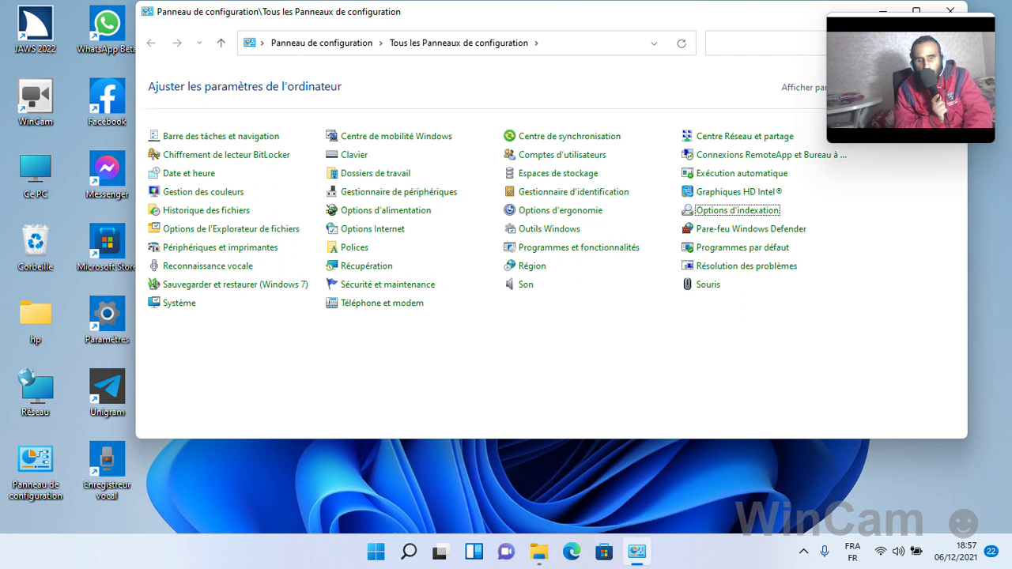
key("o")
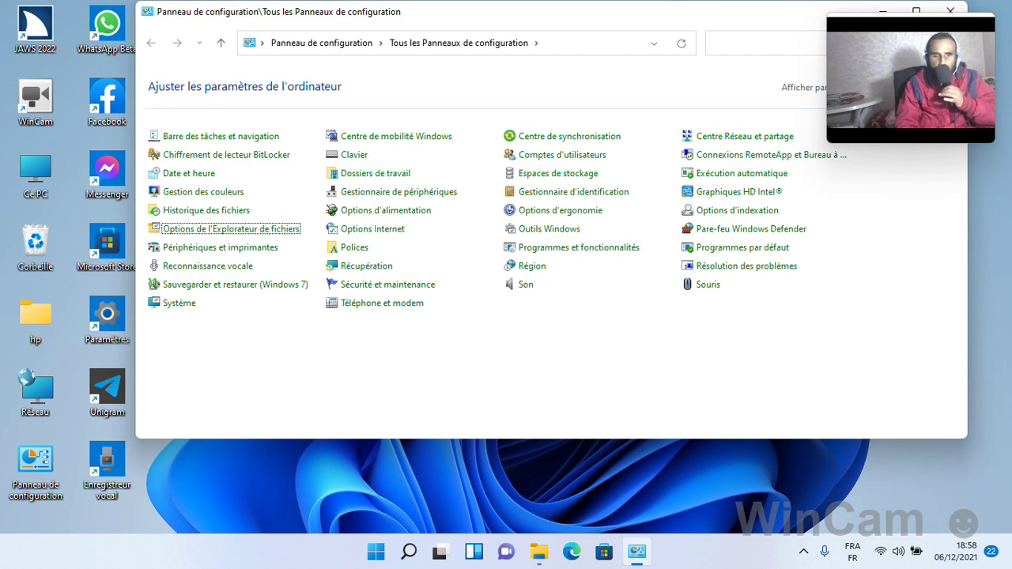
key("Return")
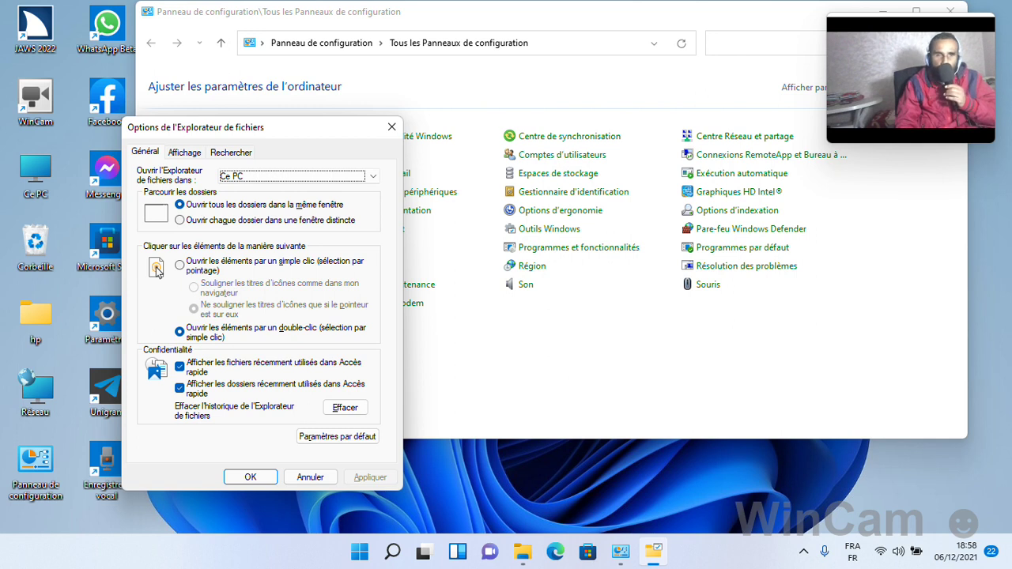
key("Up")
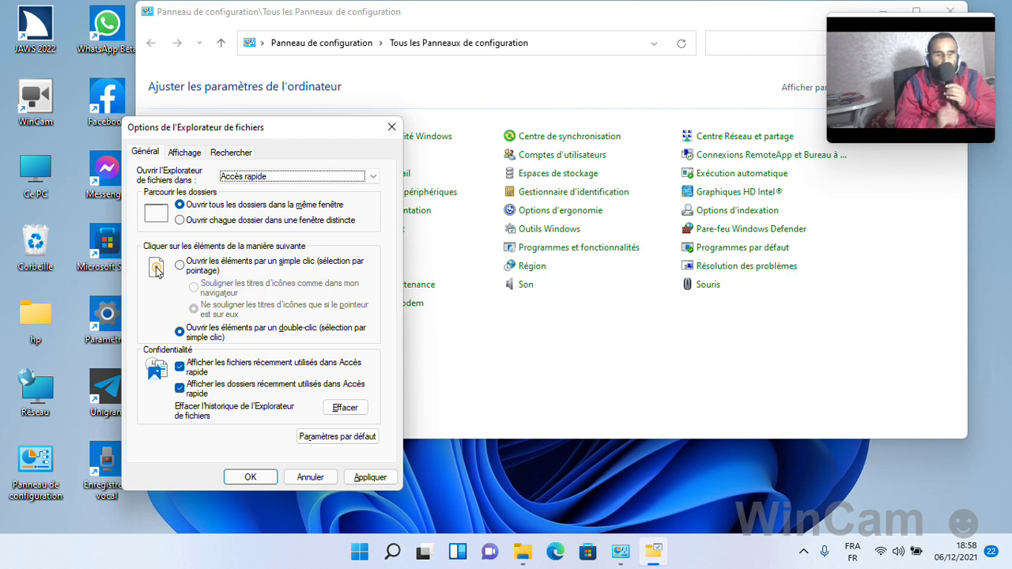
key("shift+Tab")
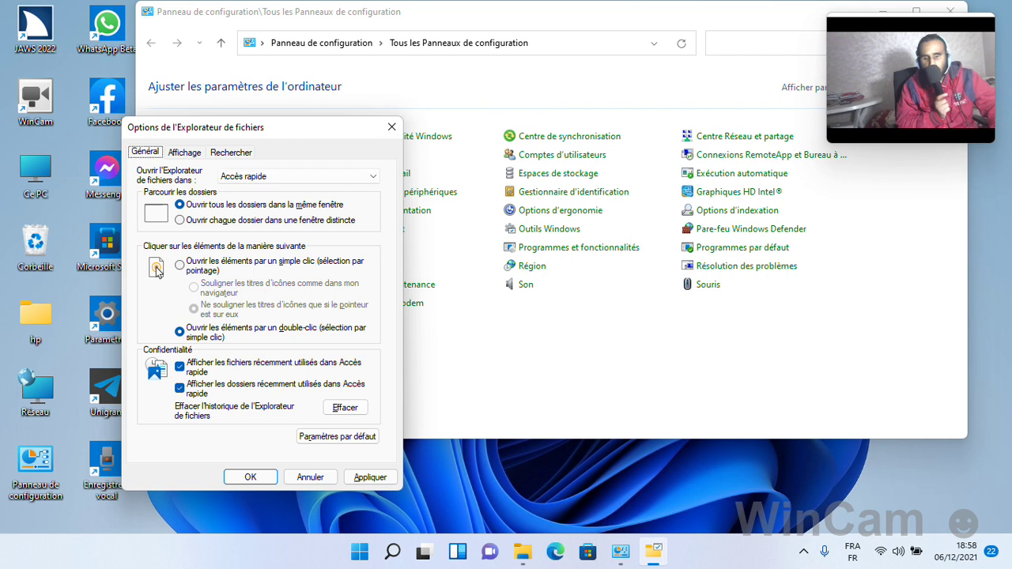
key("shift+Tab")
key("shift+Tab")
key("shift+Tab")
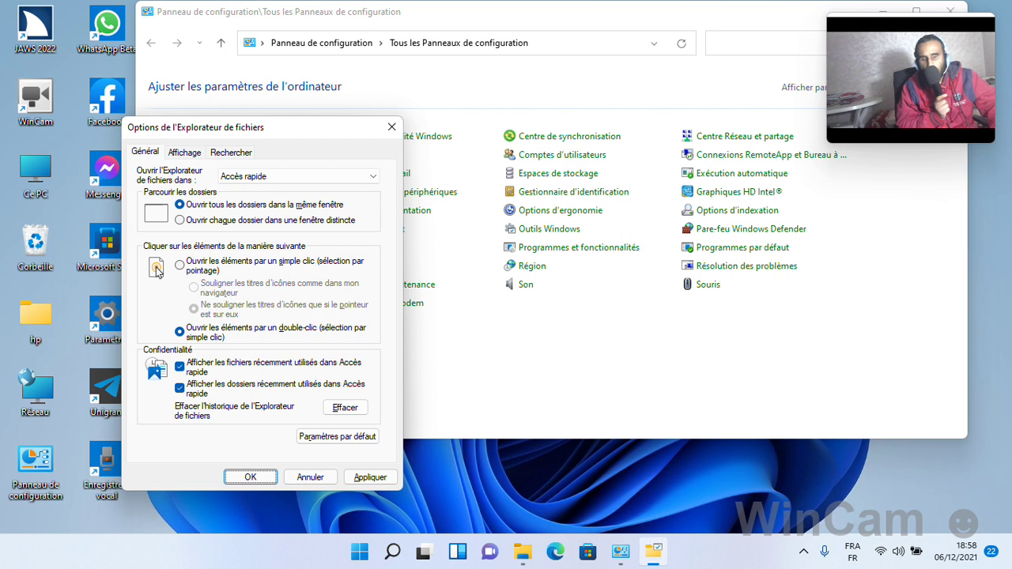
key("Return")
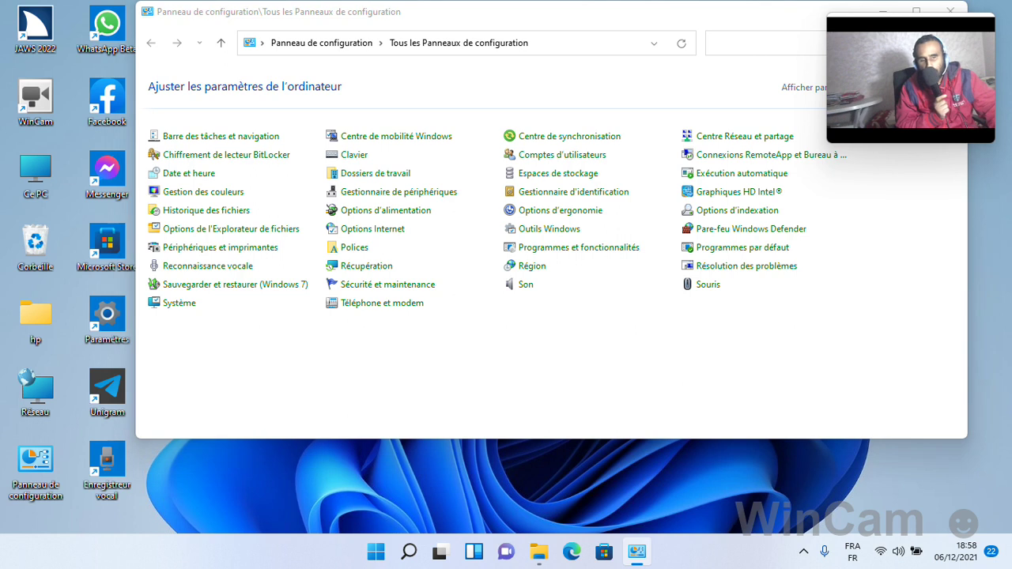
Open a new File Explorer window, check its Accès rapide page, and expand and collapse the Fichiers récents group.
key("super+e")
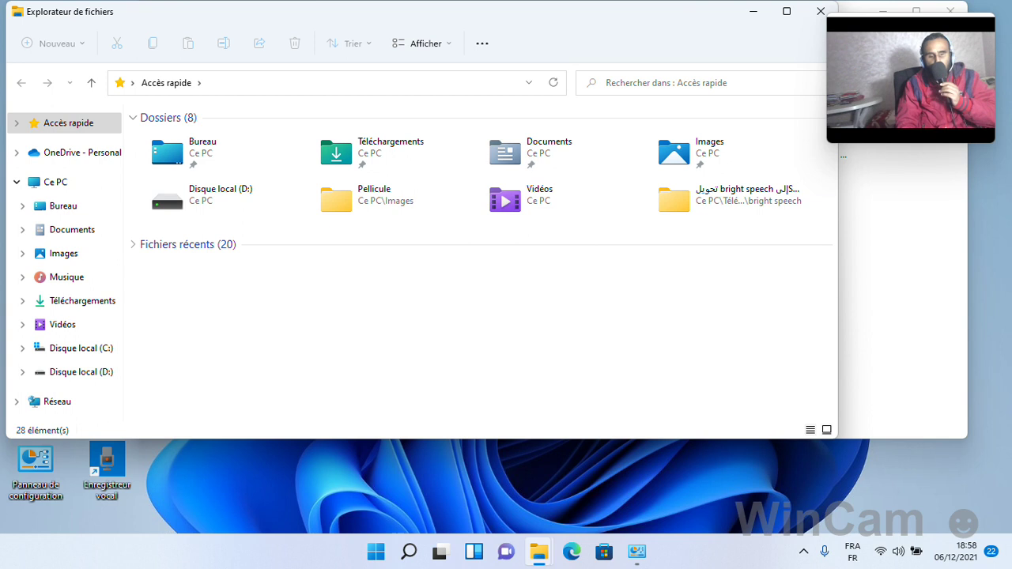
left_click(387, 153)
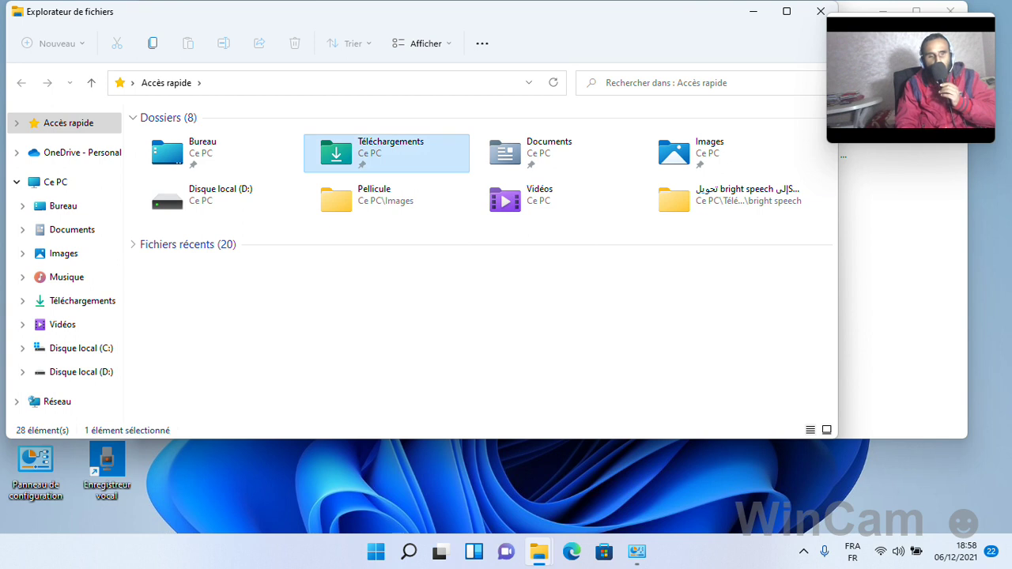
left_click(219, 153)
left_click(219, 200)
left_click(187, 245)
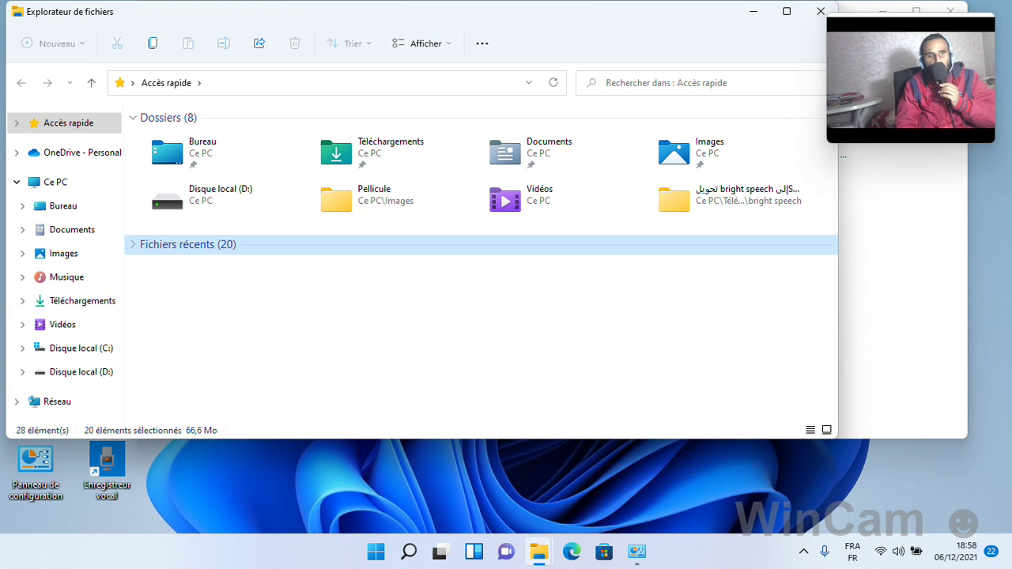
key("Right")
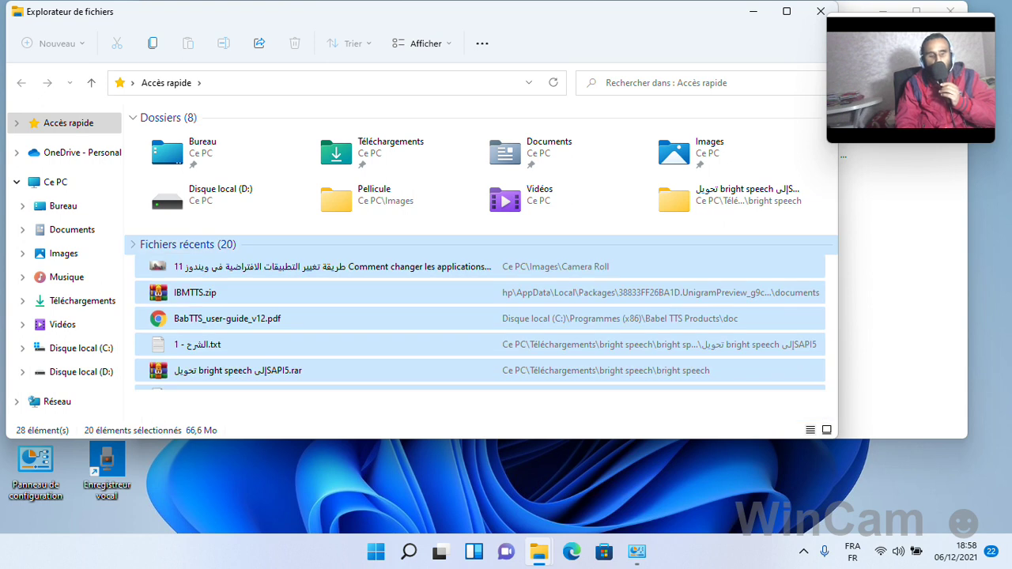
key("Left")
Look through the folders in the Dossiers group of Accès rapide and close the File Explorer window.
key("Up")
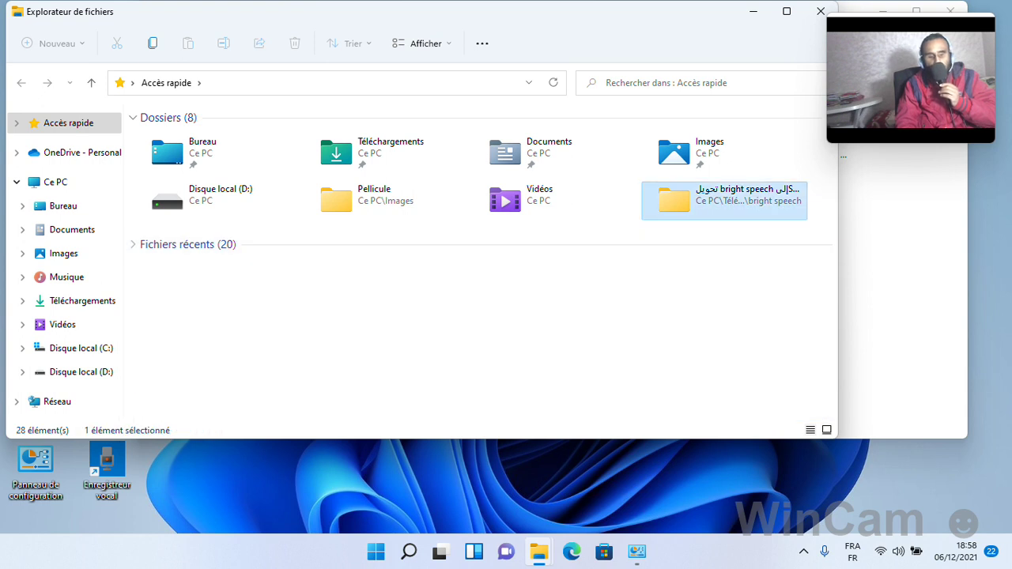
key("Up")
key("Left")
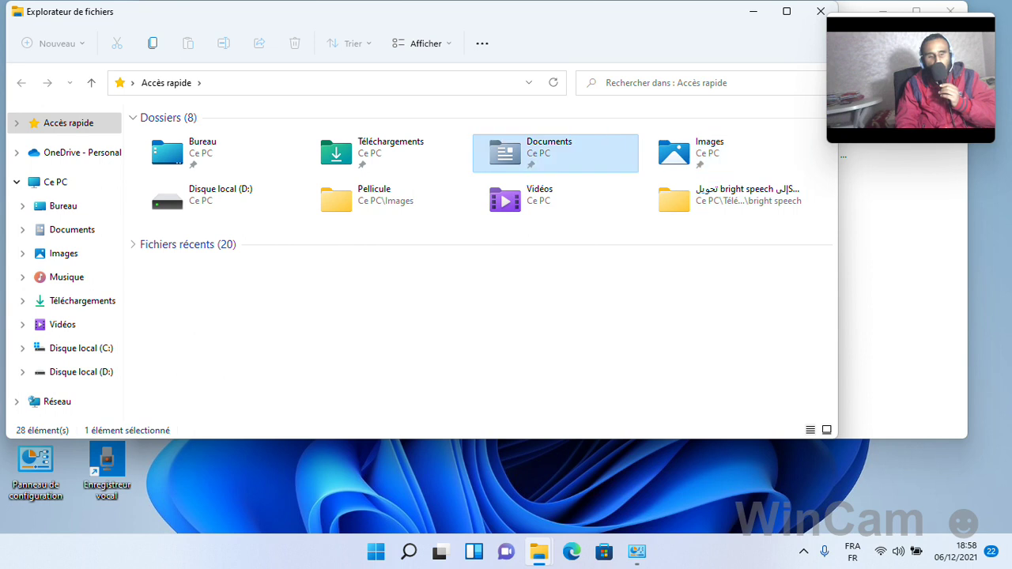
key("Left")
key("Left")
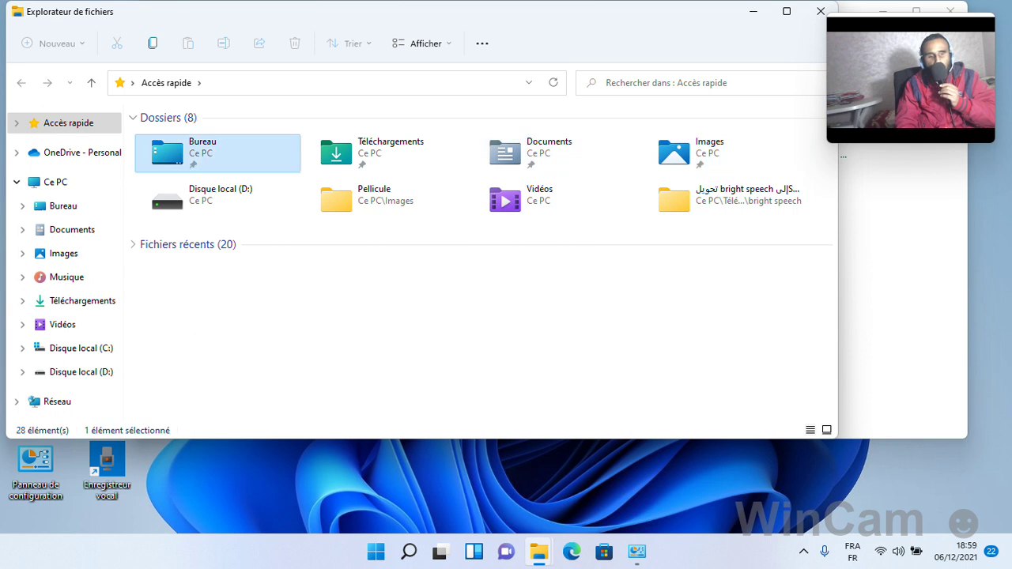
key("Left")
key("Right")
key("Right")
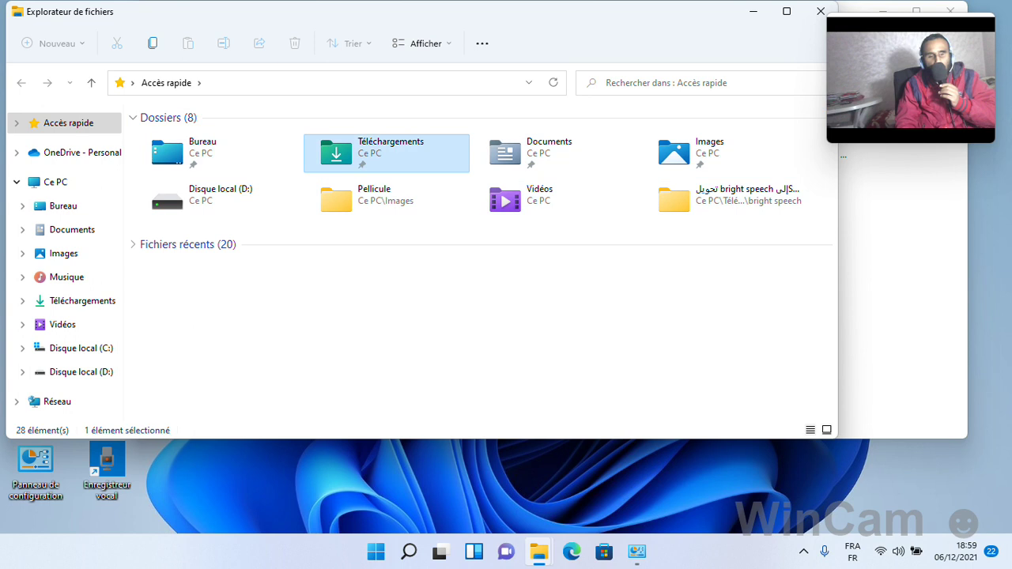
key("Right")
key("Right")
key("Right")
key("Right")
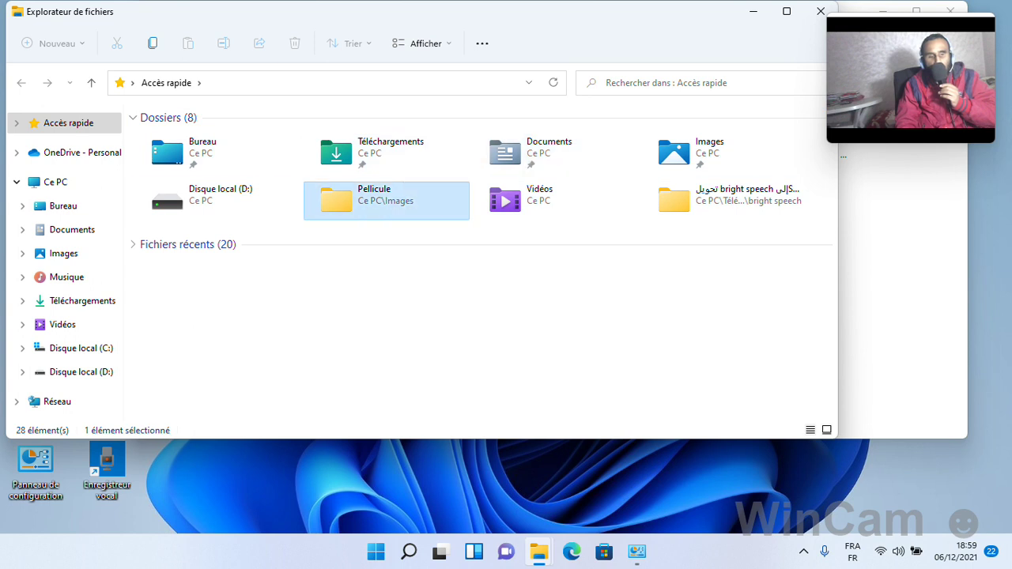
key("Right")
key("Right")
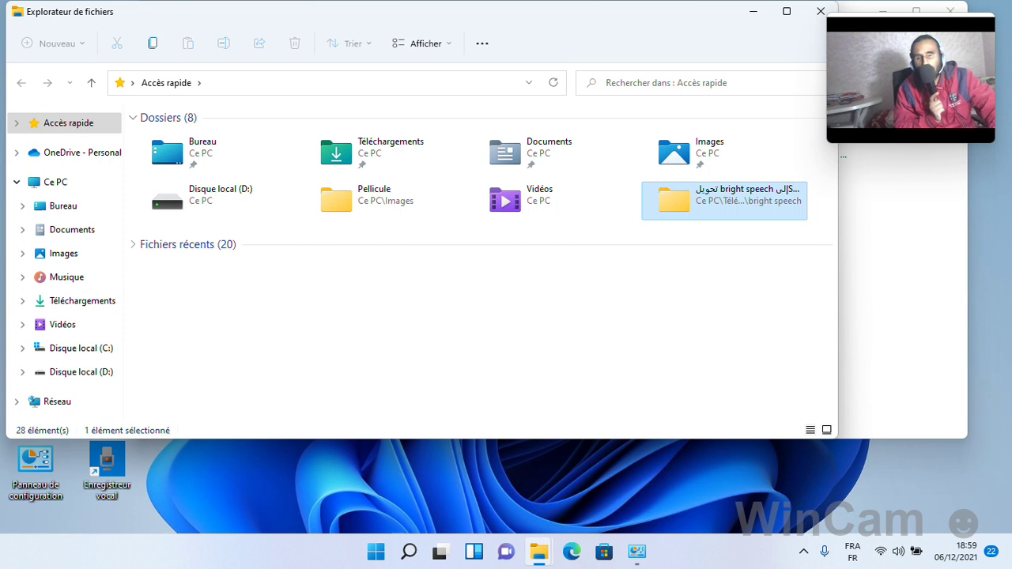
key("alt+F4")
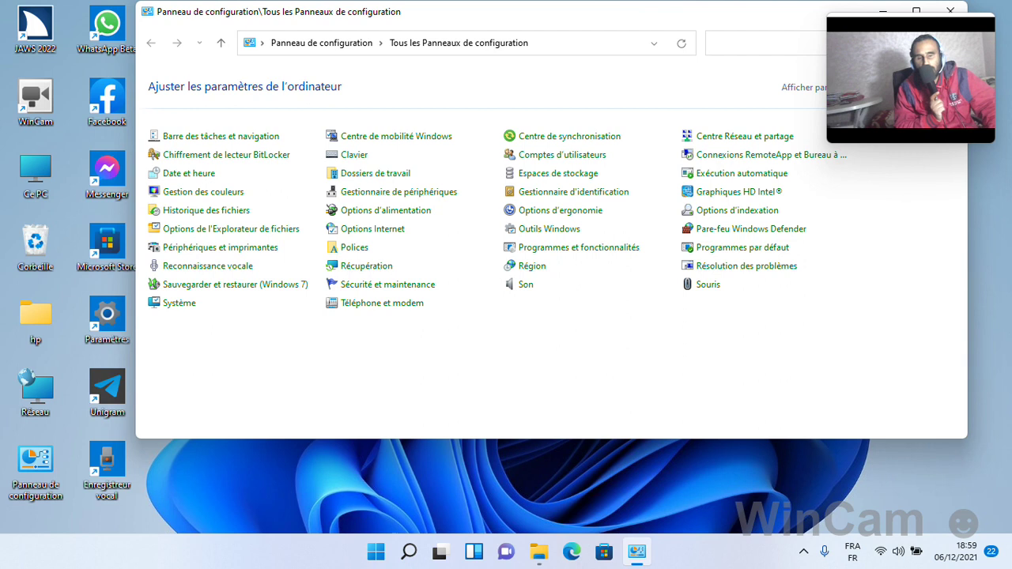
Set File Explorer to open in Ce PC through Options de l'Explorateur de fichiers, confirm, and close Panneau de configuration.
left_click(220, 248)
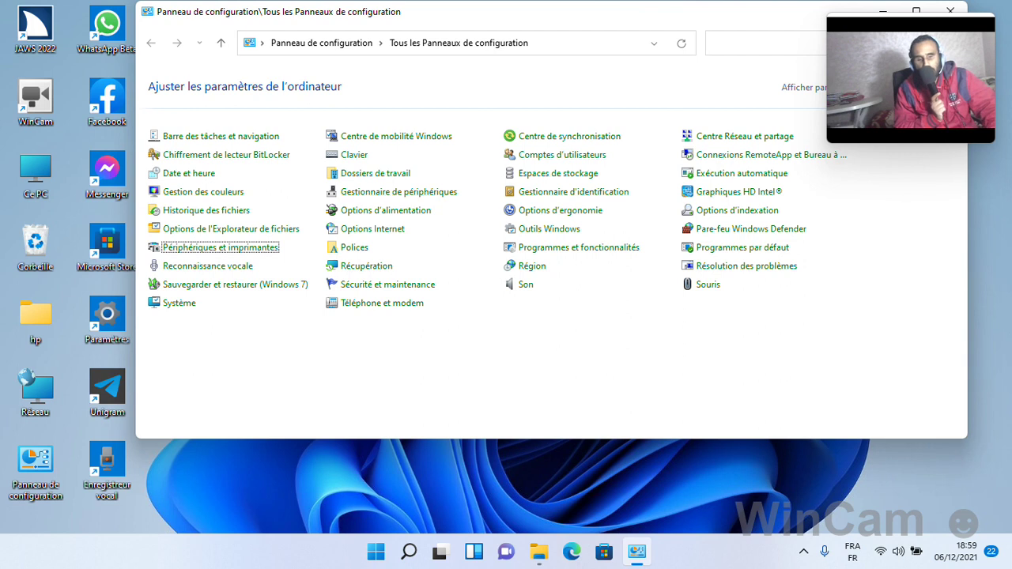
key("Up")
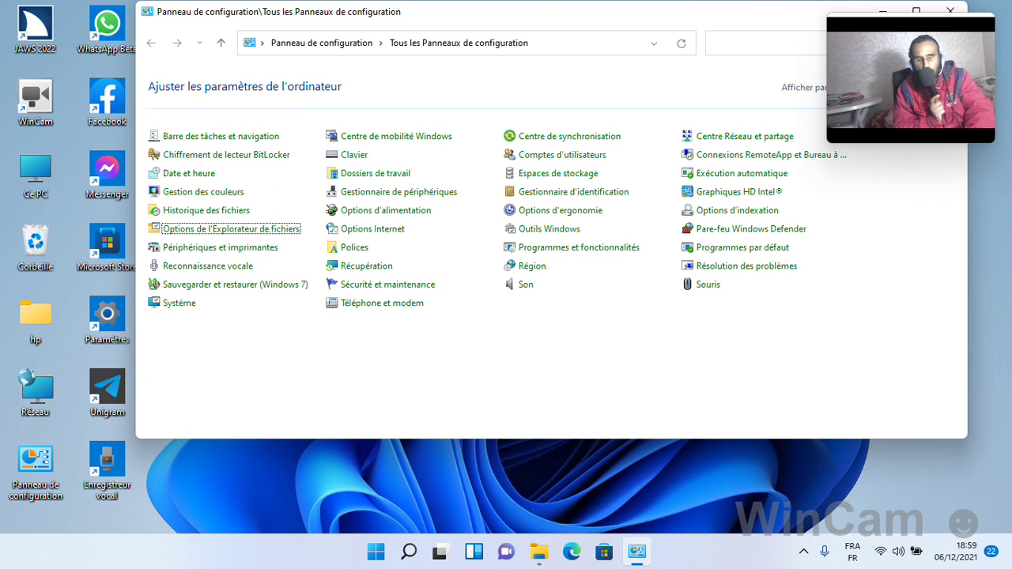
key("Return")
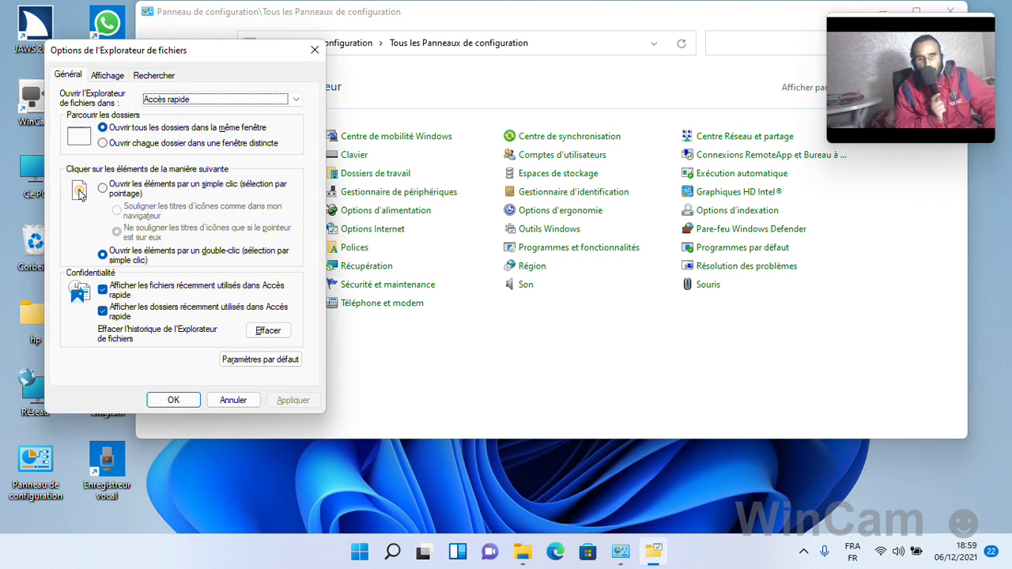
key("Down")
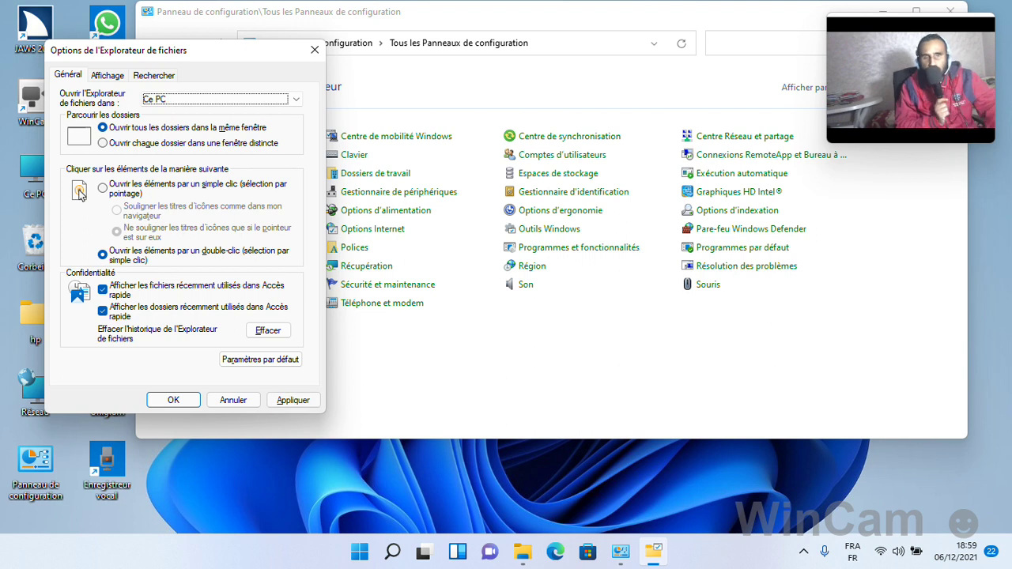
key("shift+Tab")
key("shift+Tab")
key("shift+Tab")
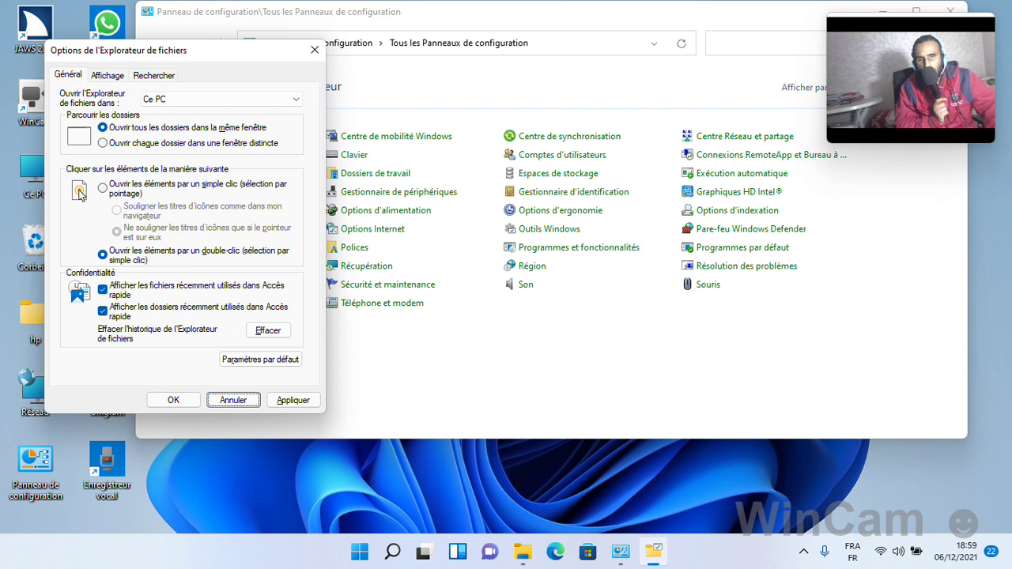
key("shift+Tab")
key("Return")
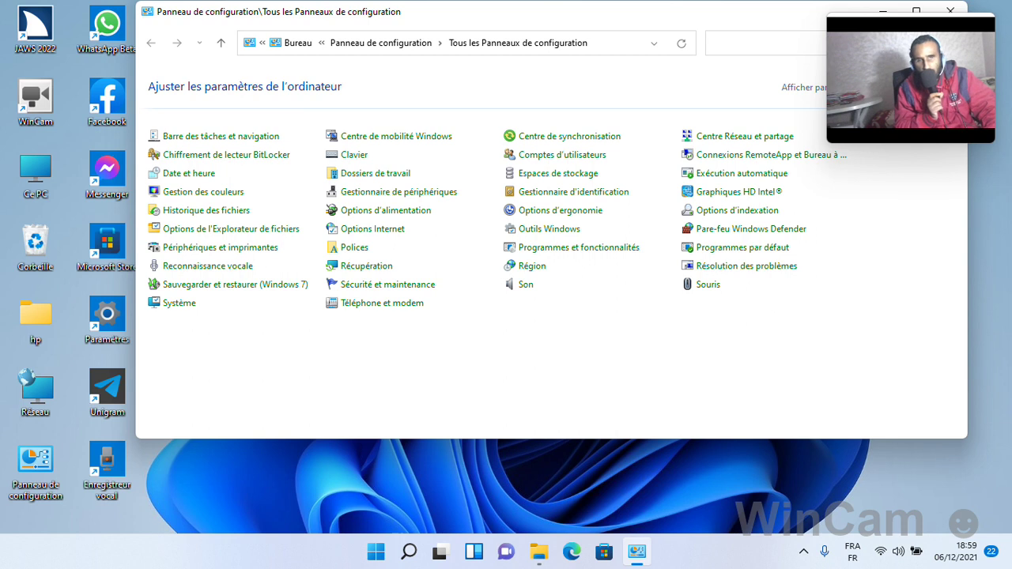
key("alt+F4")
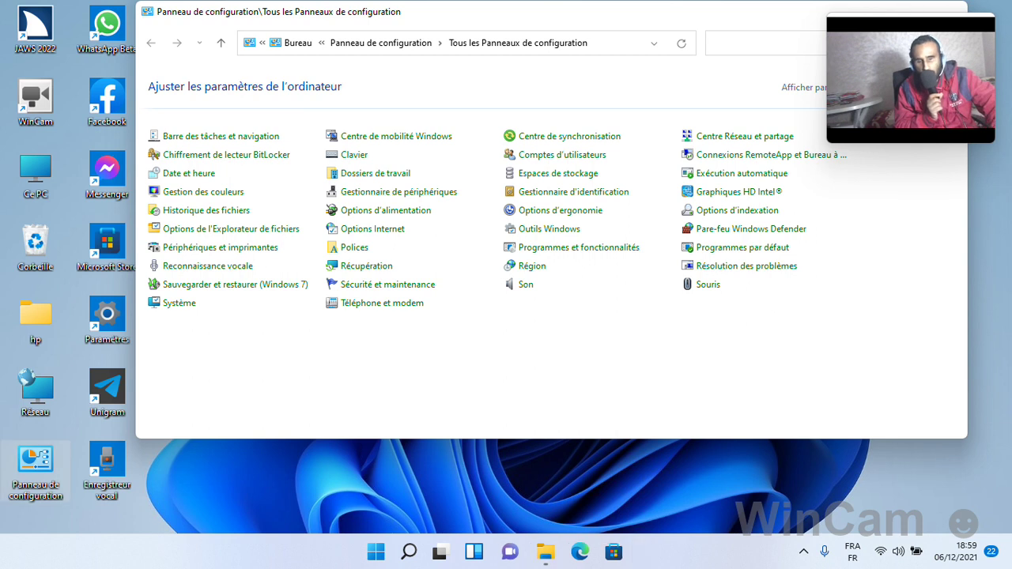